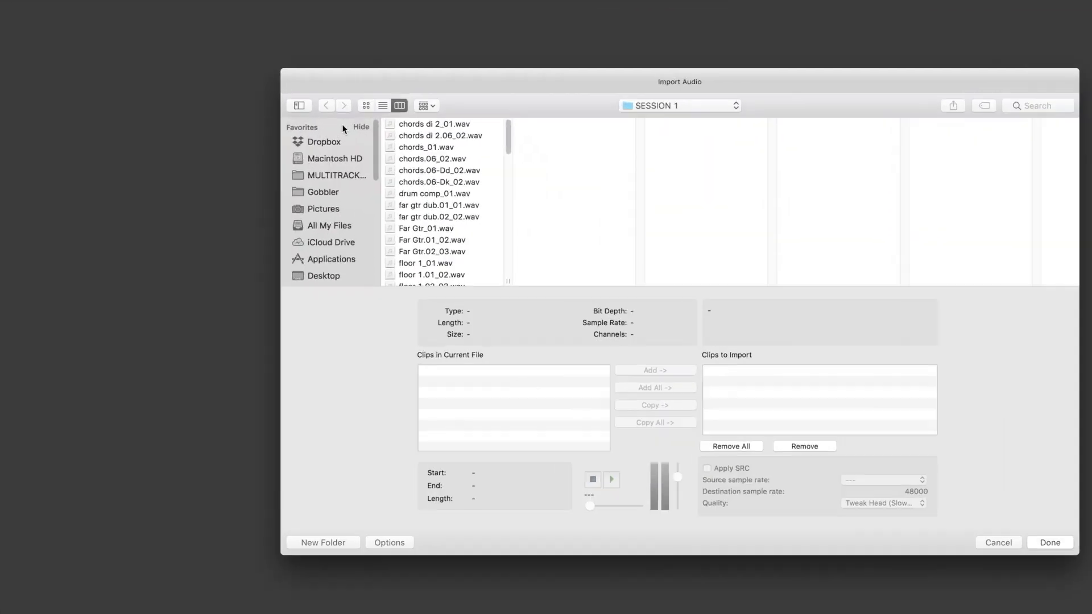
Step: Copy floor 1_01, floor 2 bot_01, Rack Tom_01 and o_h 1_01 from the SESSION 1 folder into the clips to import
drag(520, 145, 518, 166)
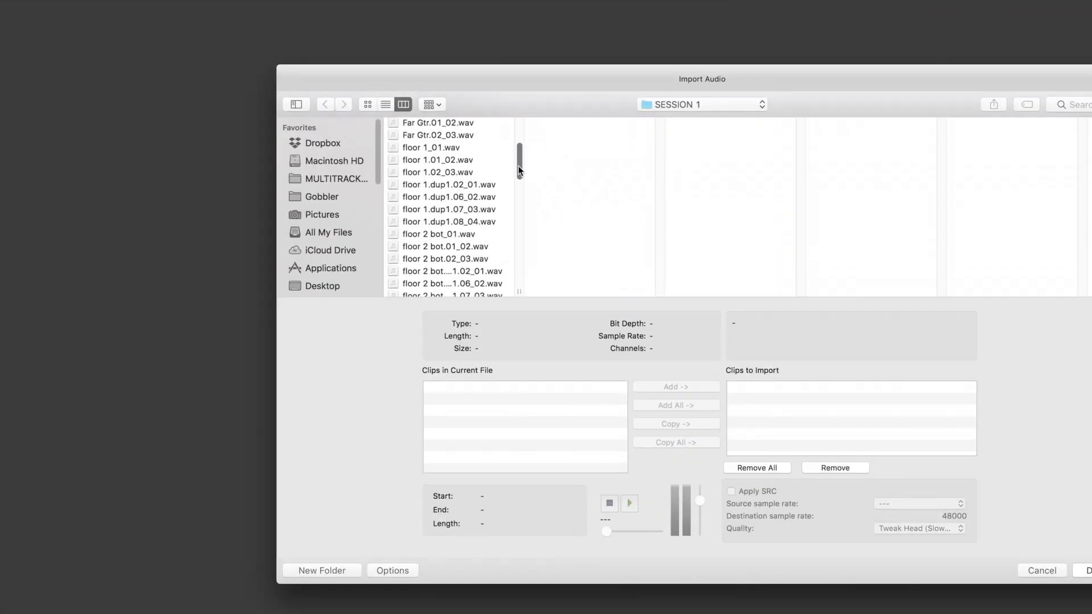
click(418, 142)
super+click(416, 228)
scroll(462, 234, down, 10)
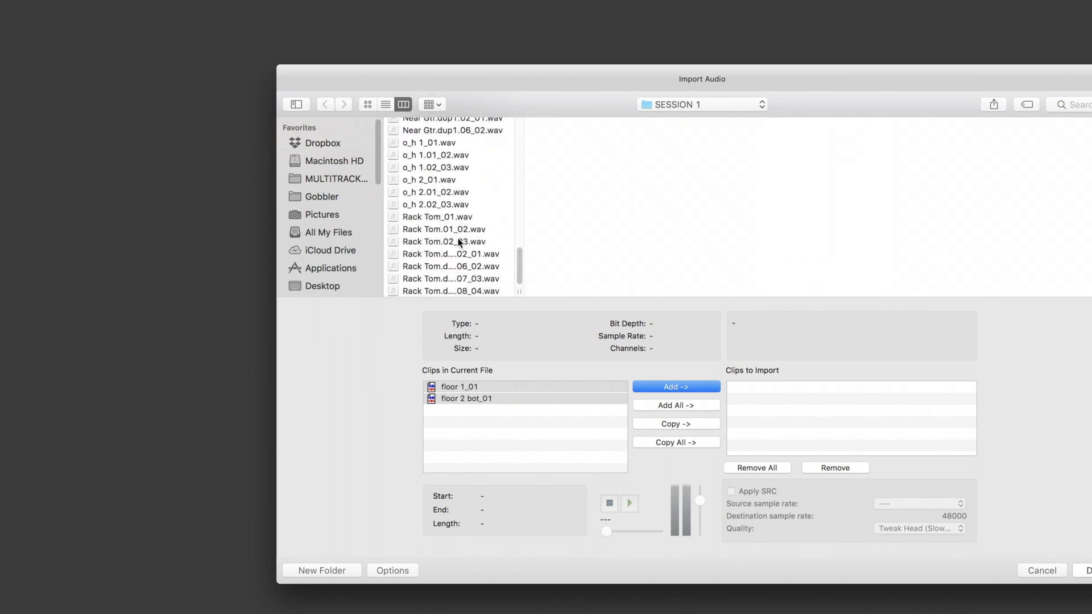
super+click(411, 217)
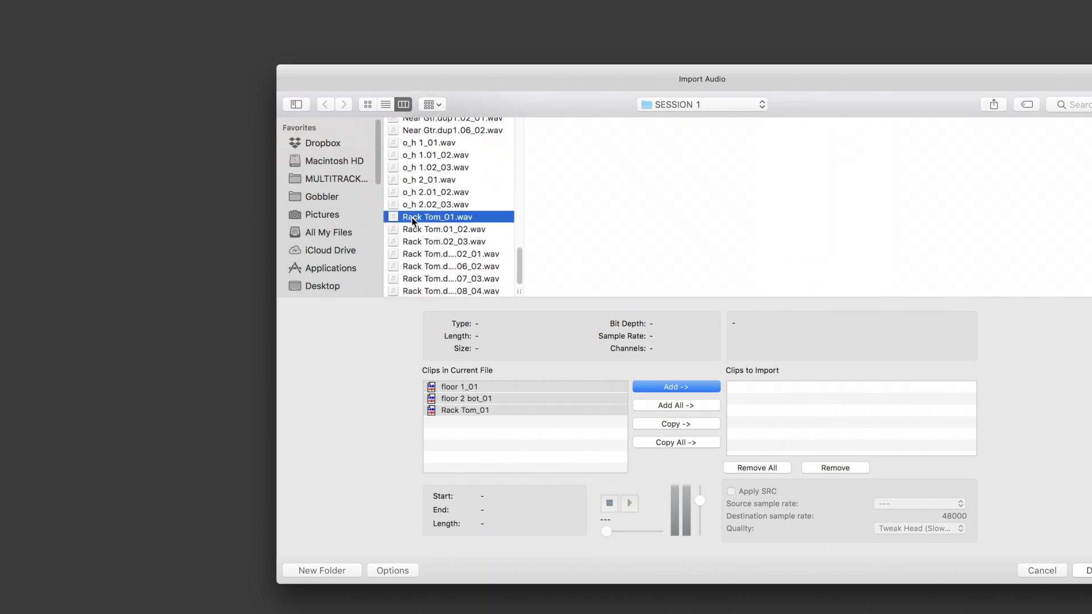
super+click(406, 142)
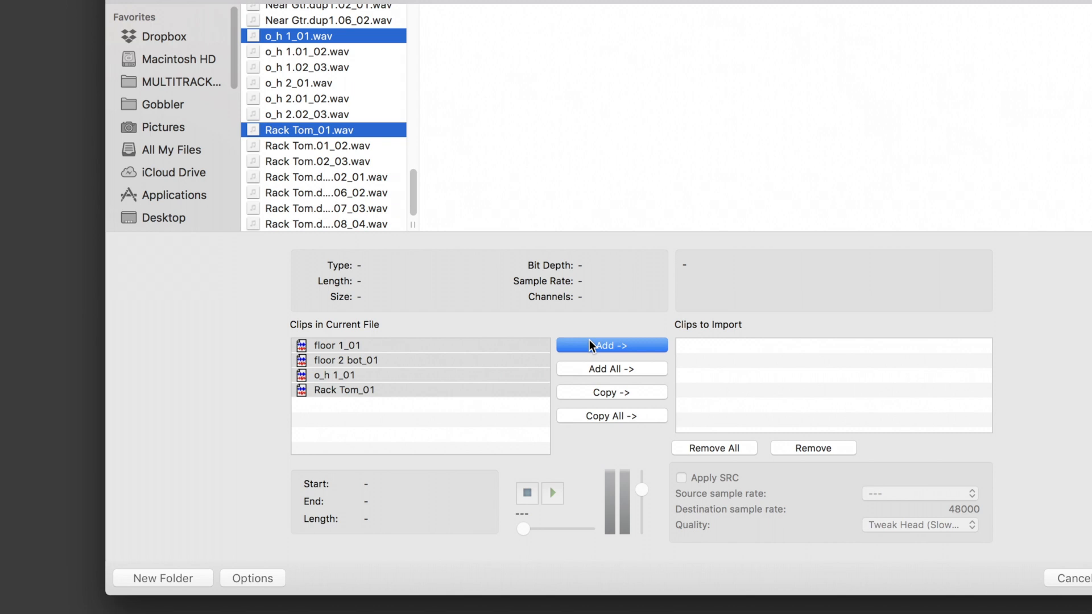
click(615, 392)
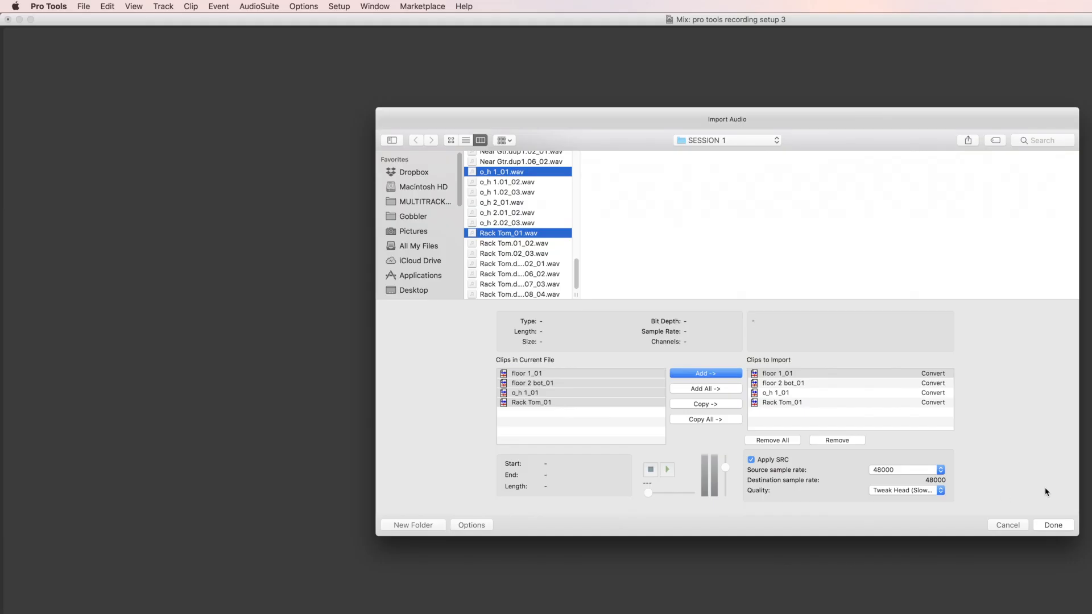
Step: Import the chosen clips into the session's Audio Files folder, placing them on new tracks at Session Start
click(1062, 531)
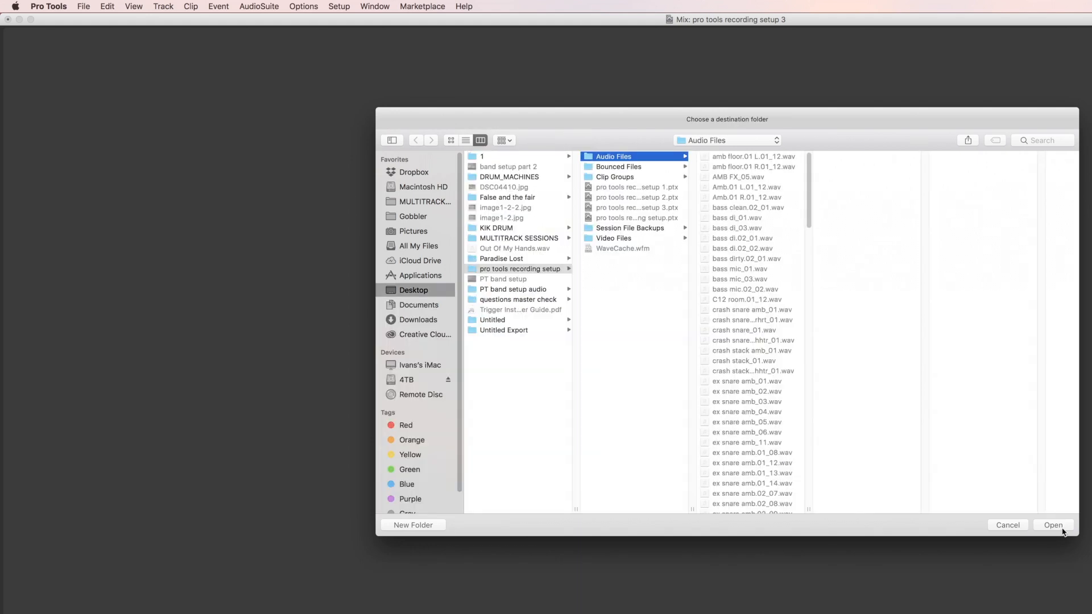
click(1063, 531)
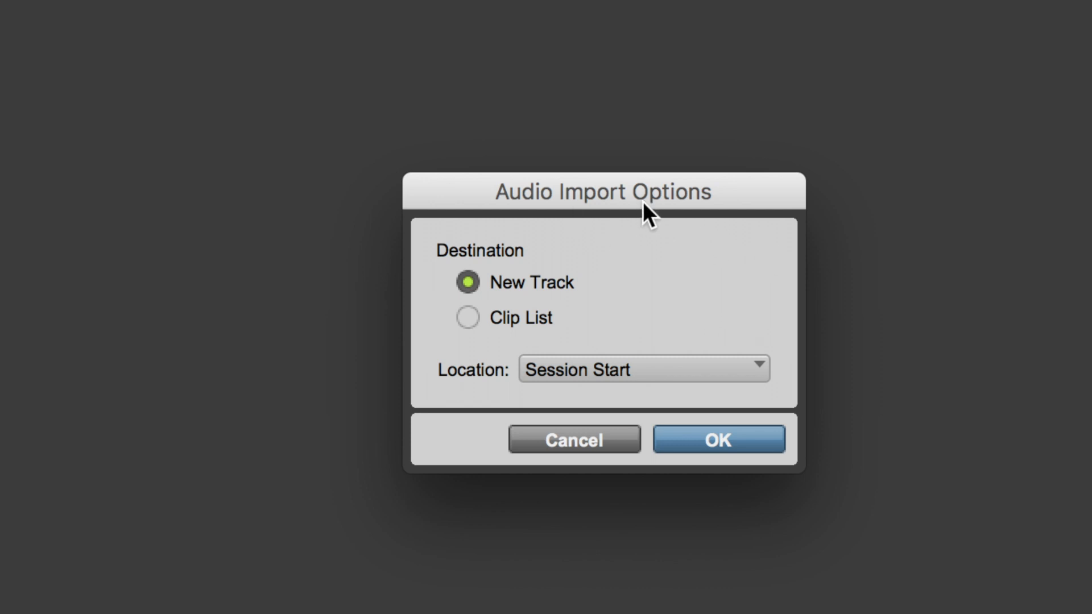
click(553, 366)
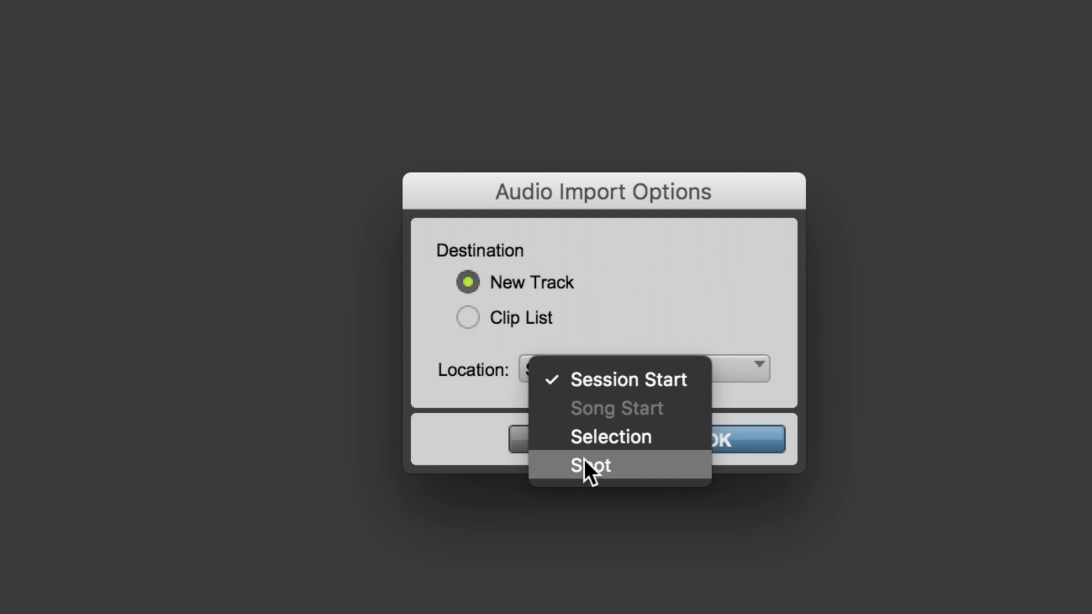
click(632, 281)
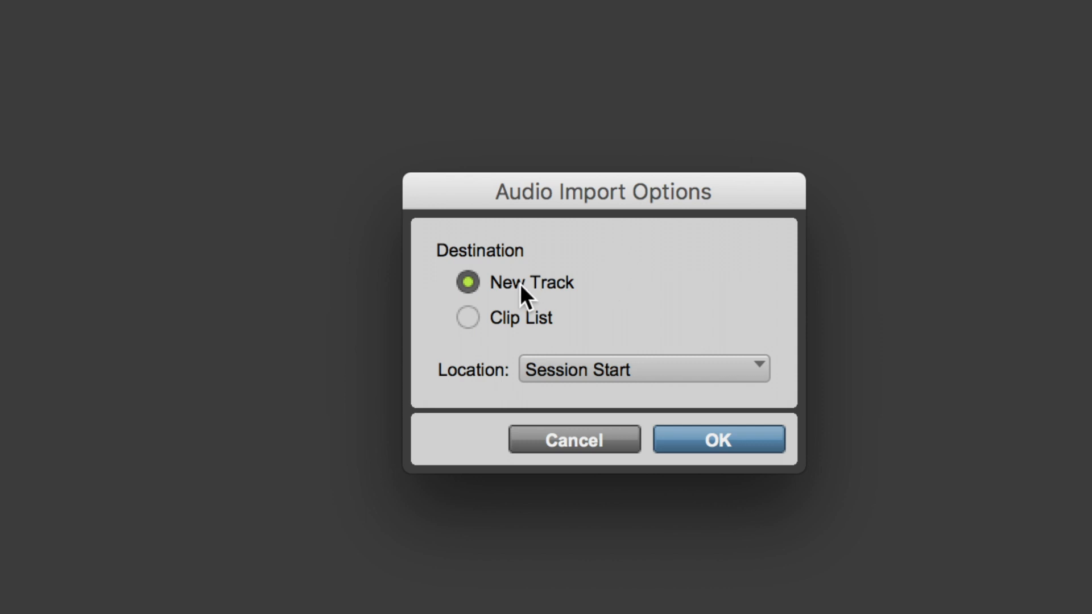
click(687, 439)
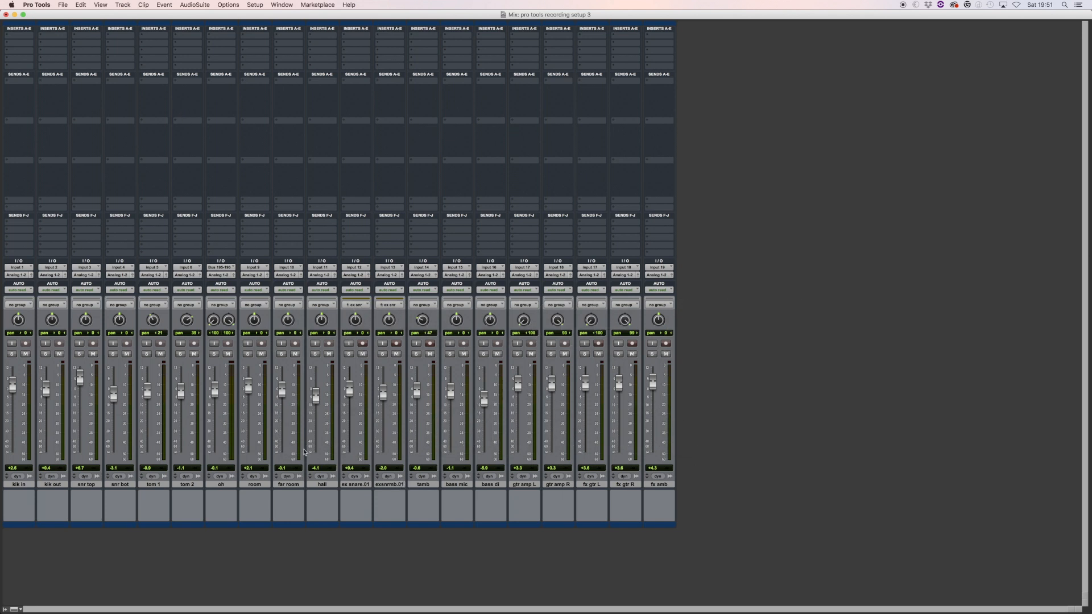
click(555, 354)
click(554, 354)
Step: Color the drum tracks from kik in through tamb bright blue using the color palette
click(25, 485)
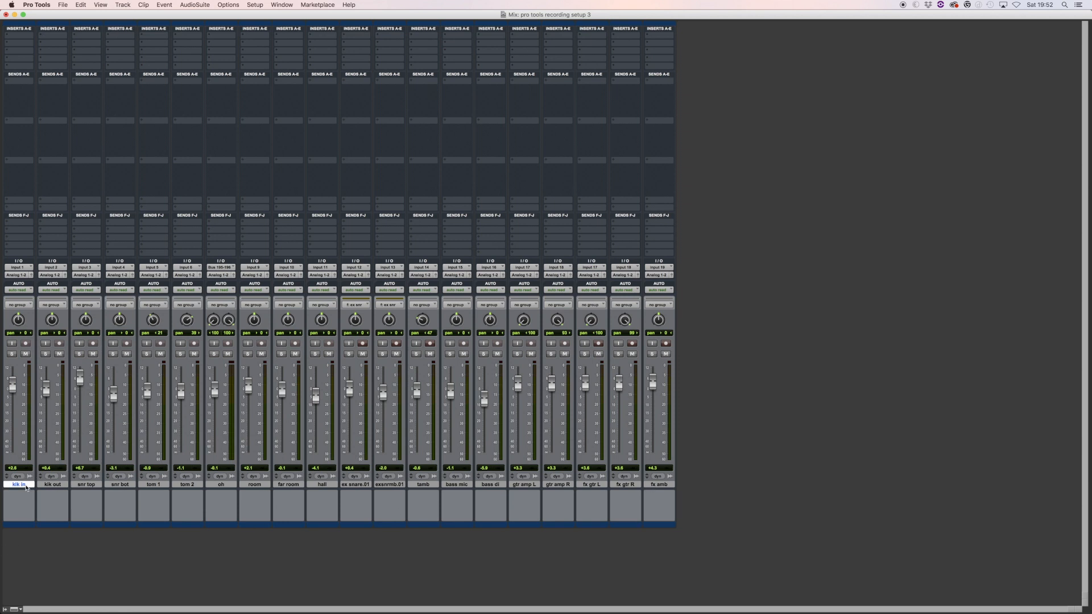
shift+click(422, 485)
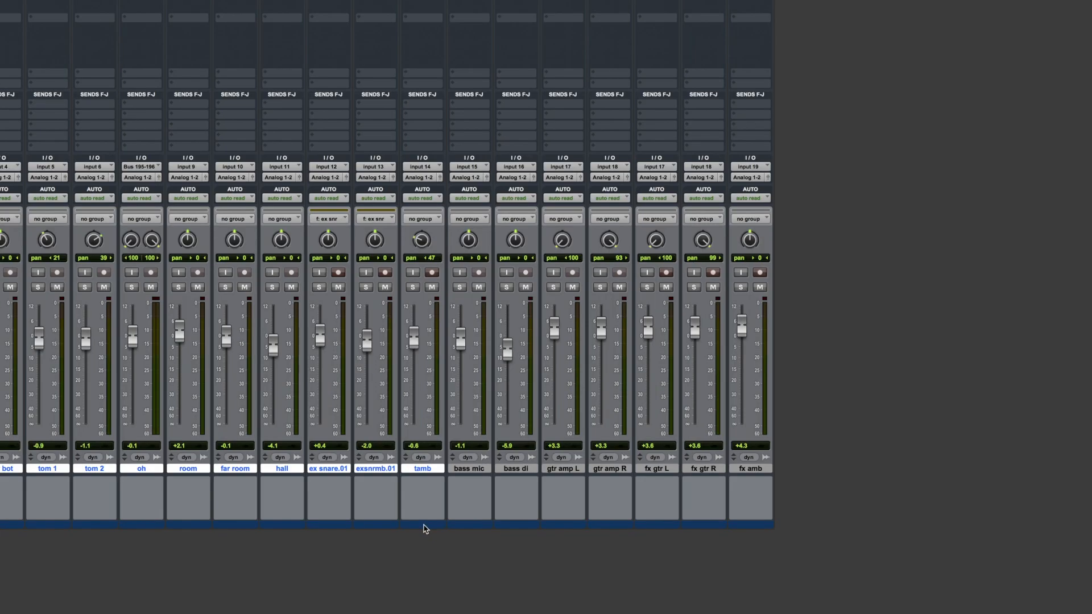
double_click(424, 528)
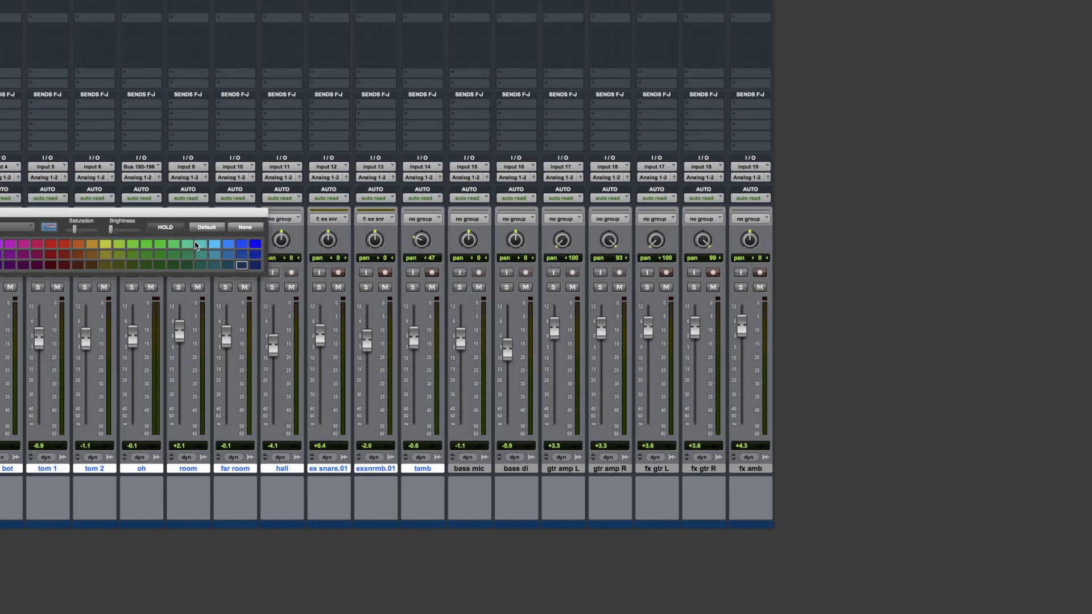
drag(171, 210, 566, 211)
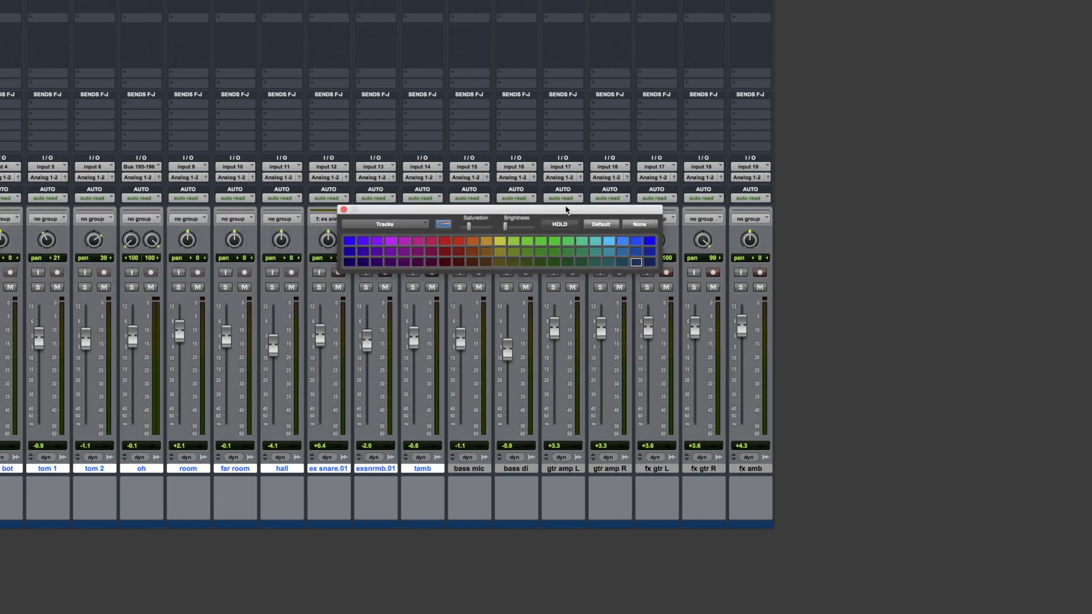
click(350, 241)
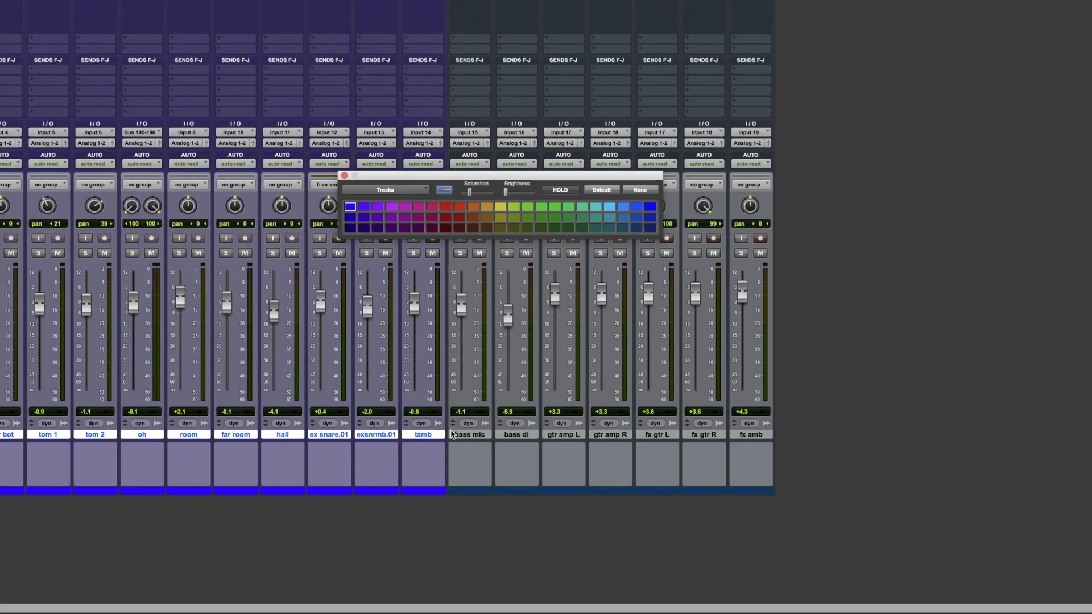
Step: Color the bass mic and bass di tracks orange and the tracks from gtr amp L through fx amb light blue
click(470, 469)
shift+click(523, 436)
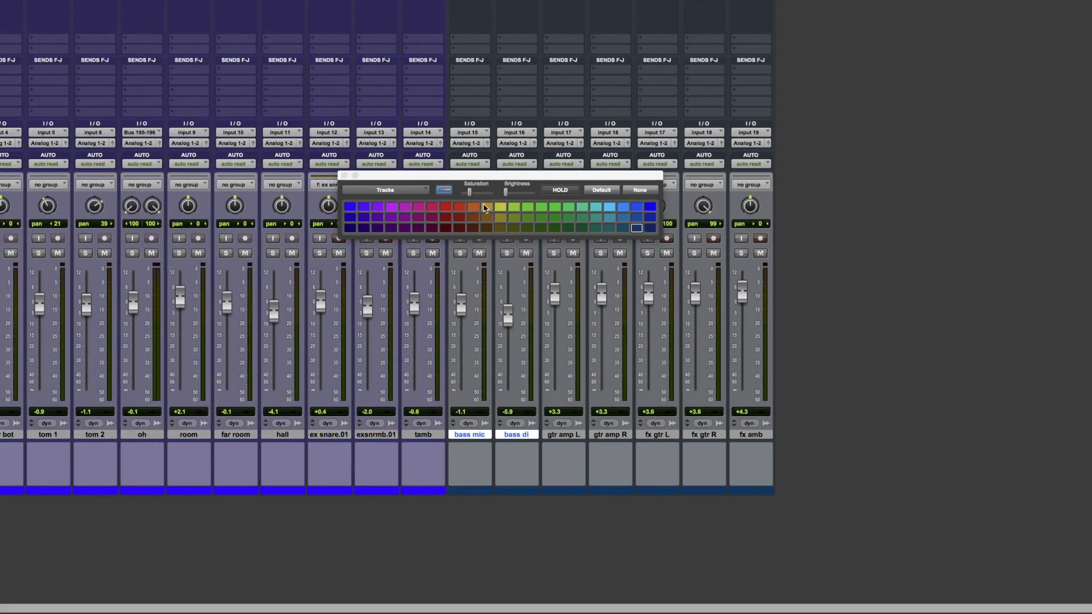
click(486, 207)
click(569, 435)
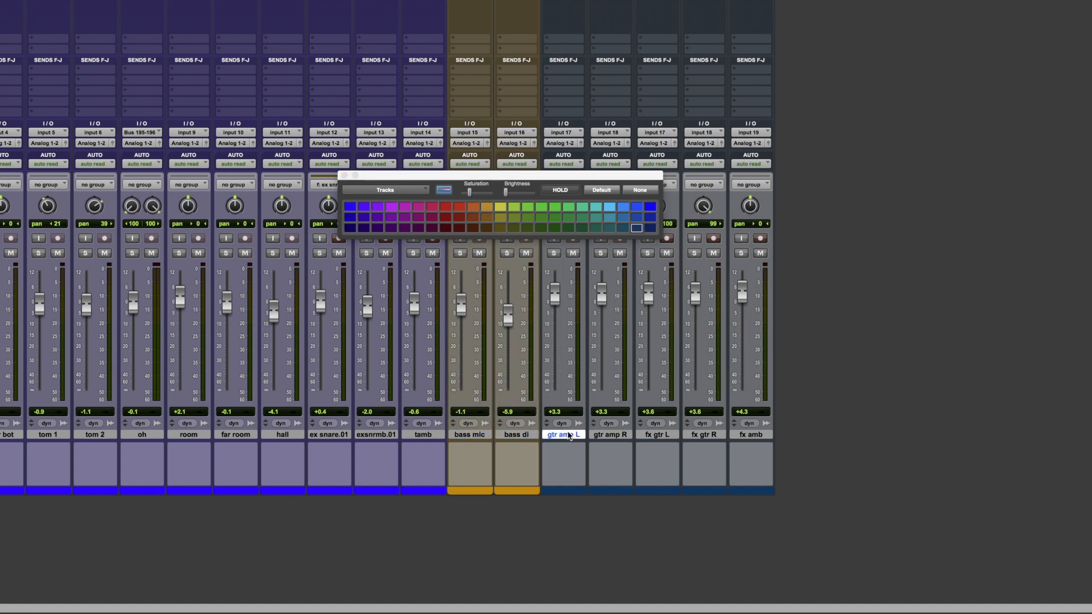
shift+click(750, 435)
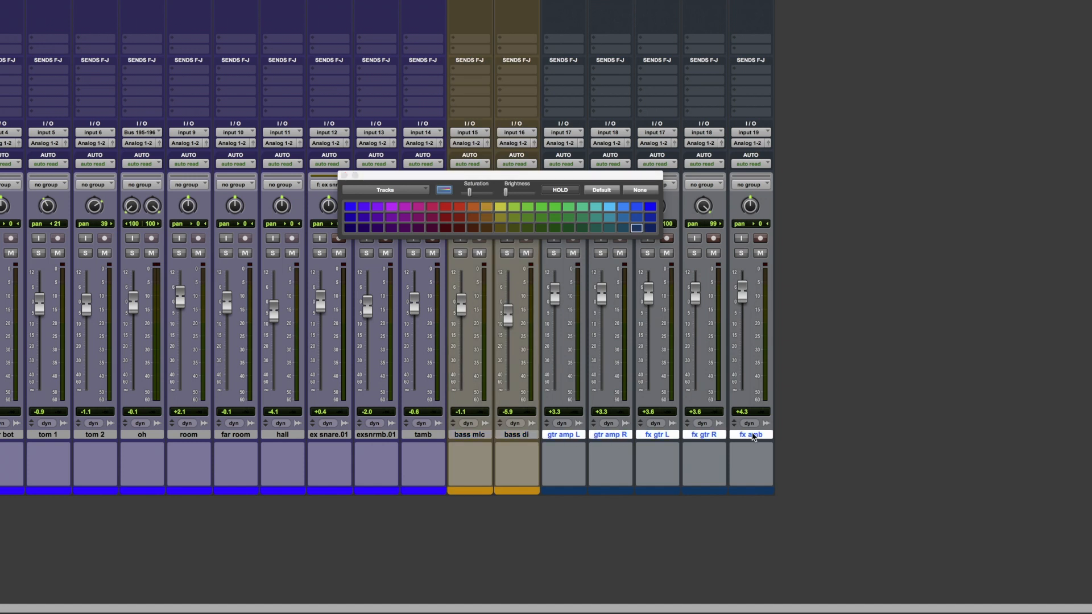
click(609, 208)
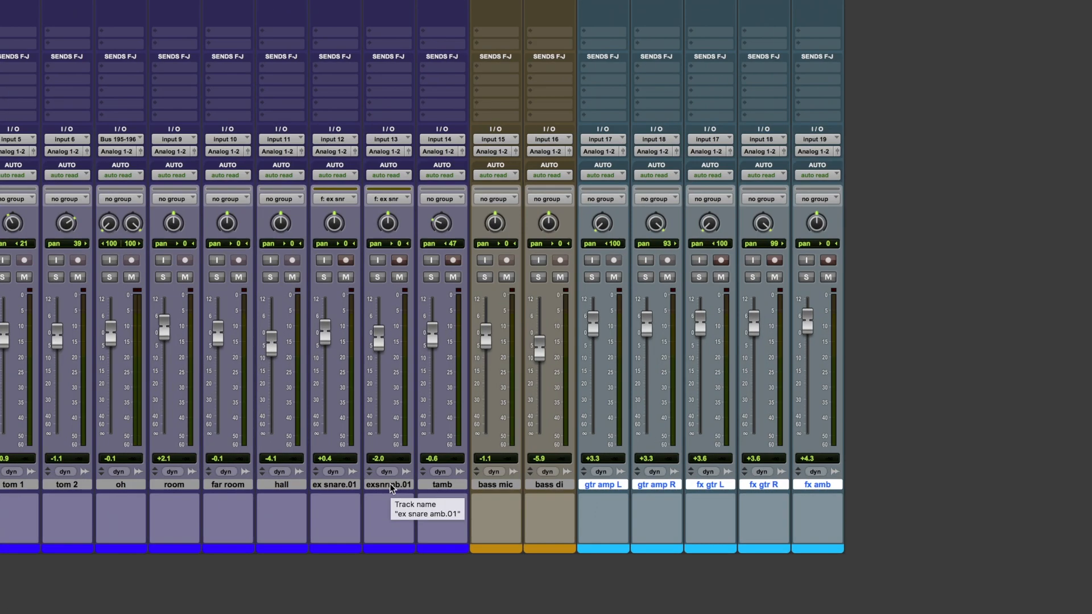
Step: Rename the ex snare amb.01 track as ex snr amb
double_click(390, 486)
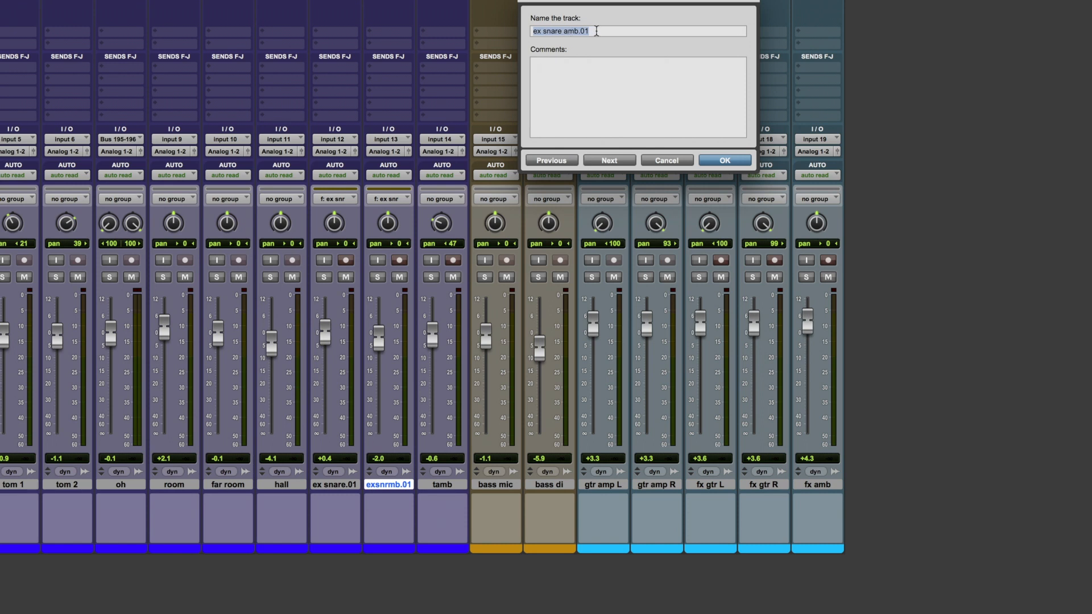
click(595, 31)
key(BackSpace)
key(BackSpace)
key(BackSpace)
click(560, 32)
key(BackSpace)
click(554, 31)
key(BackSpace)
click(718, 160)
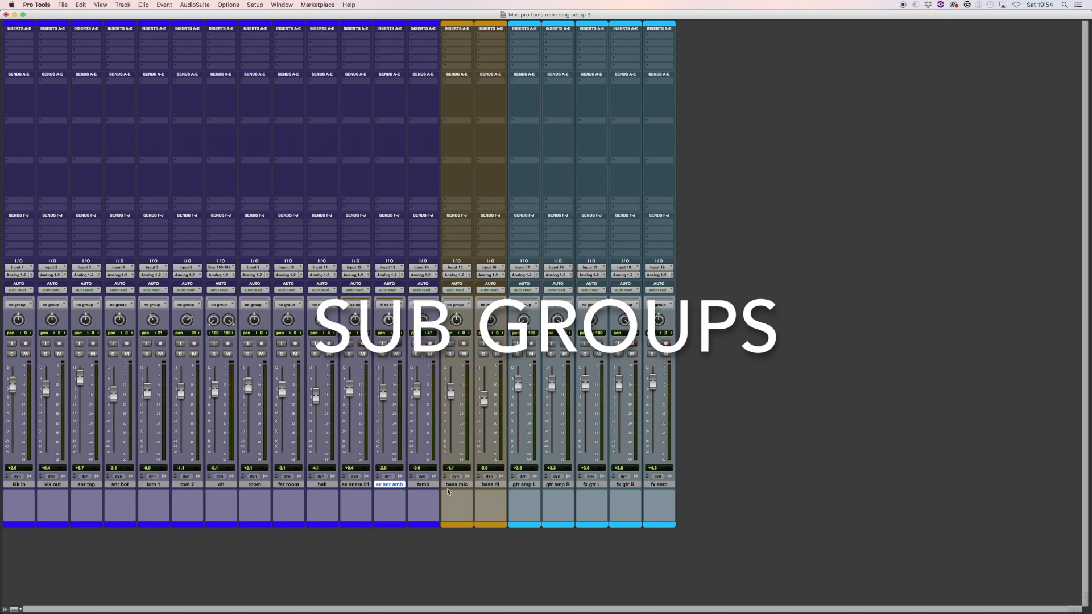
Step: Create a Mix/Edit group named drums from the tracks kik in through tamb
click(427, 487)
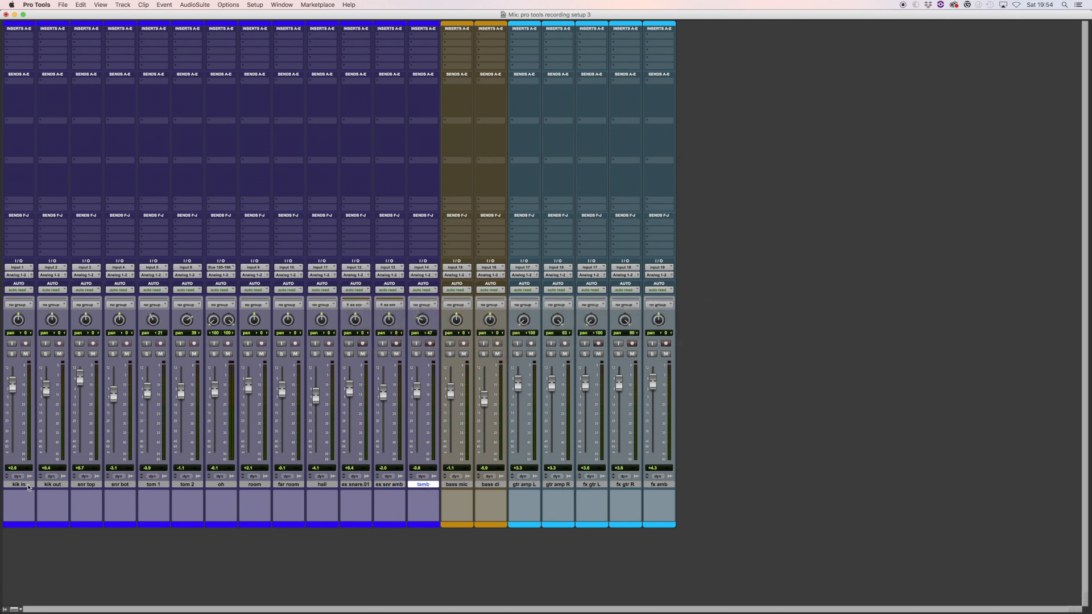
shift+click(28, 487)
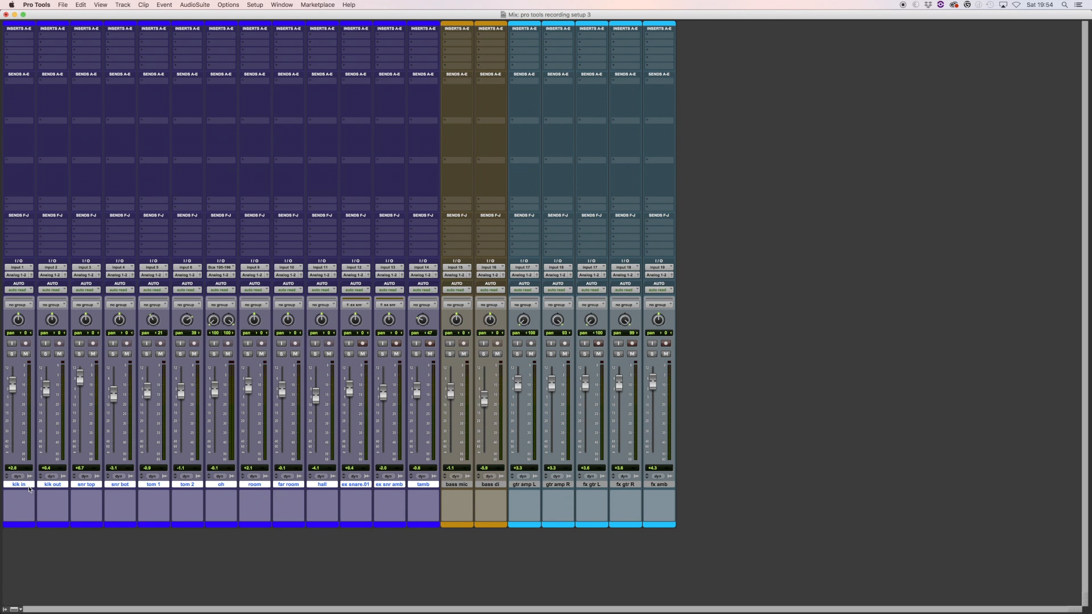
key(super+g)
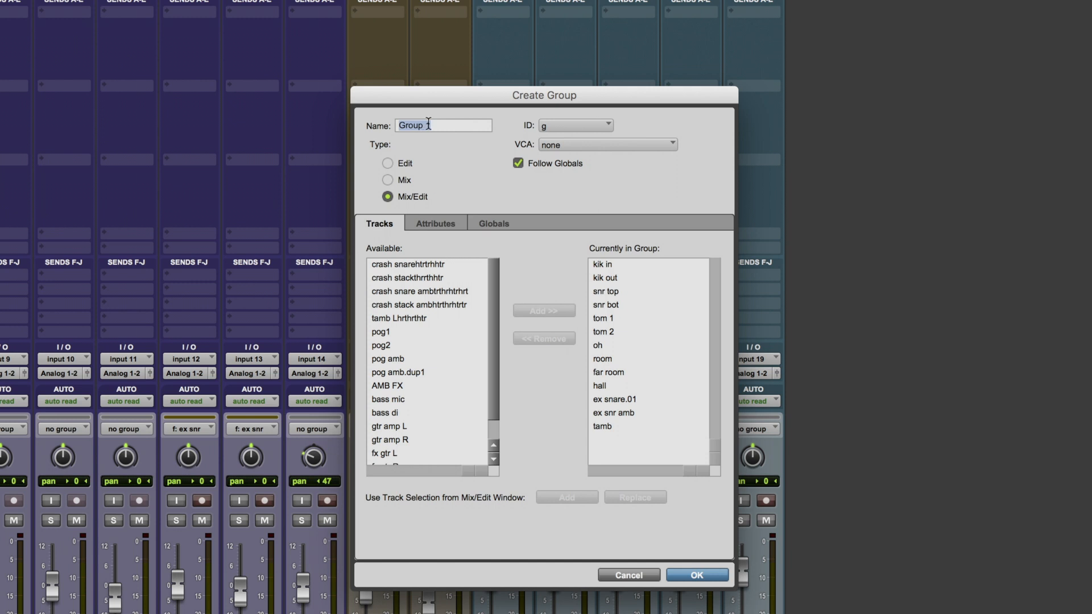
text(drums)
click(676, 575)
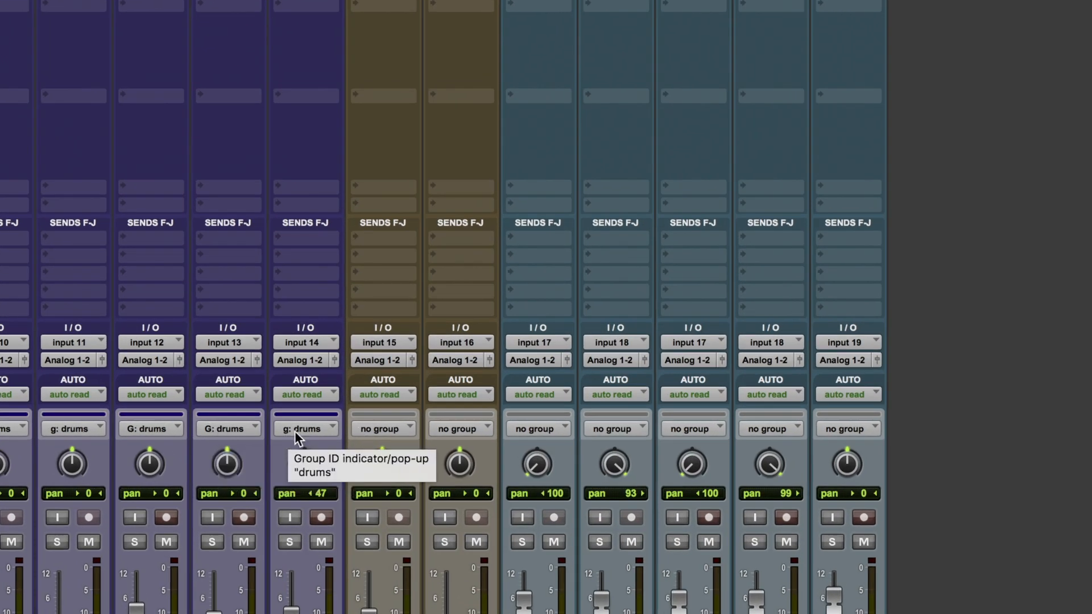
Step: Toggle the drums group off and back on, and lower its linked faders by bringing the room fader to about +0.7 dB
key(g)
key(g)
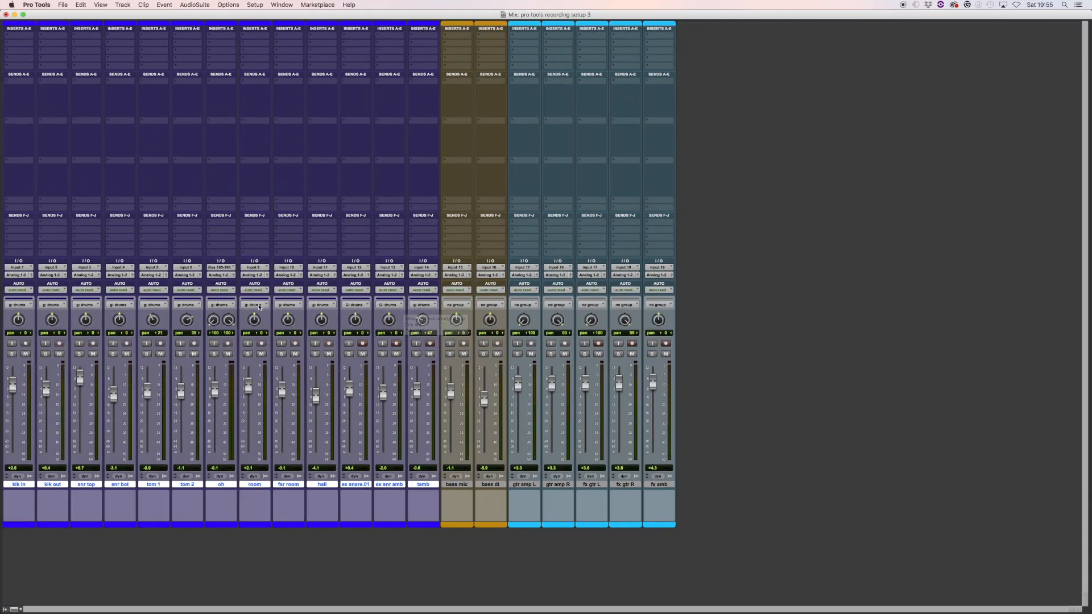
drag(248, 389, 249, 392)
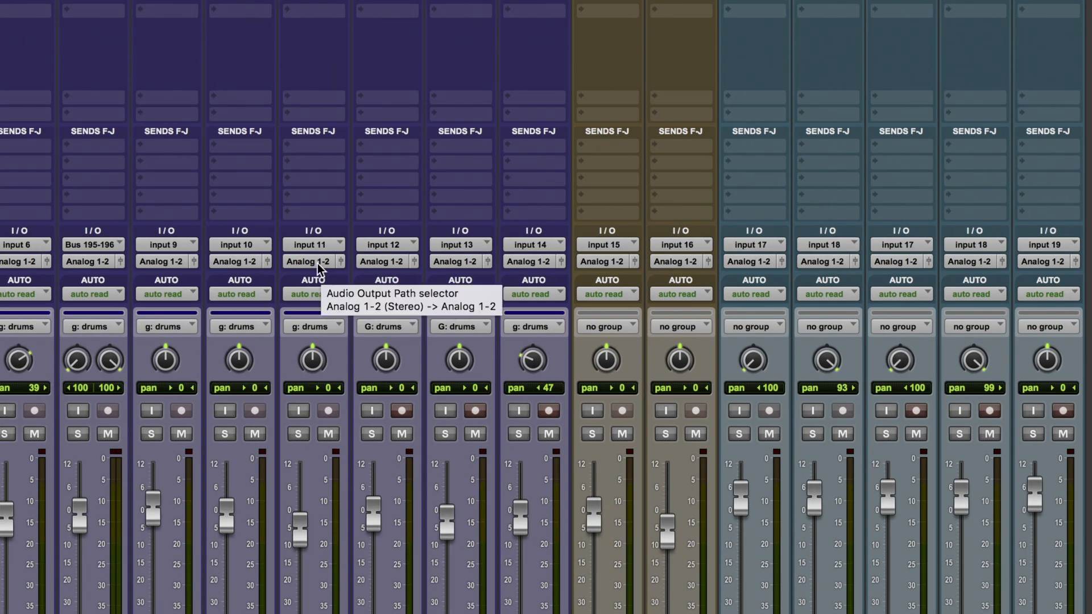
Step: Route the outputs of all selected drum tracks to the stereo Bus 25-26
click(318, 262)
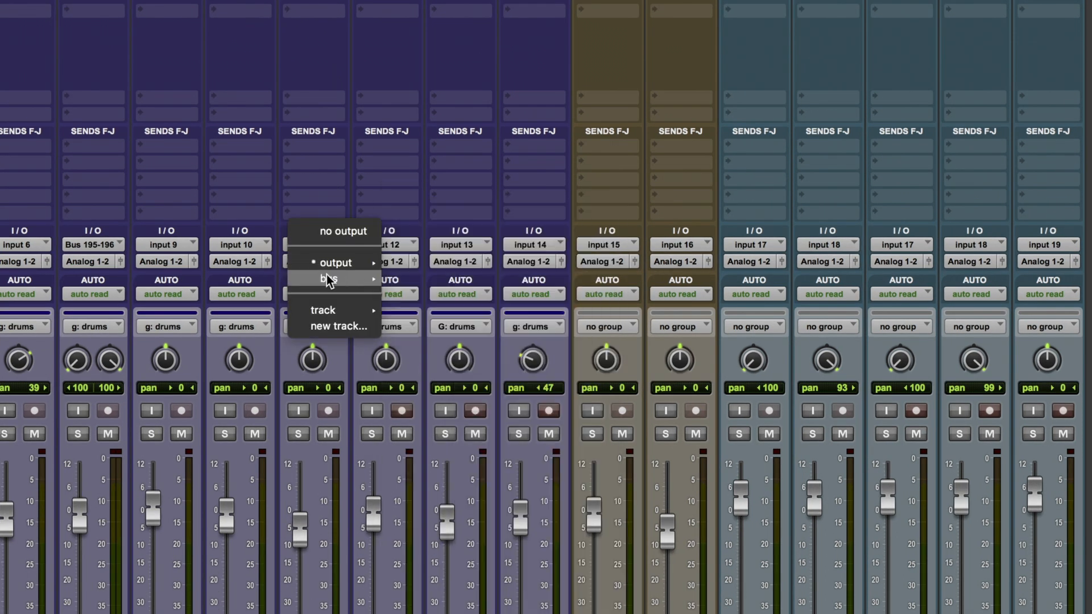
mouse_move(329, 279)
mouse_move(439, 282)
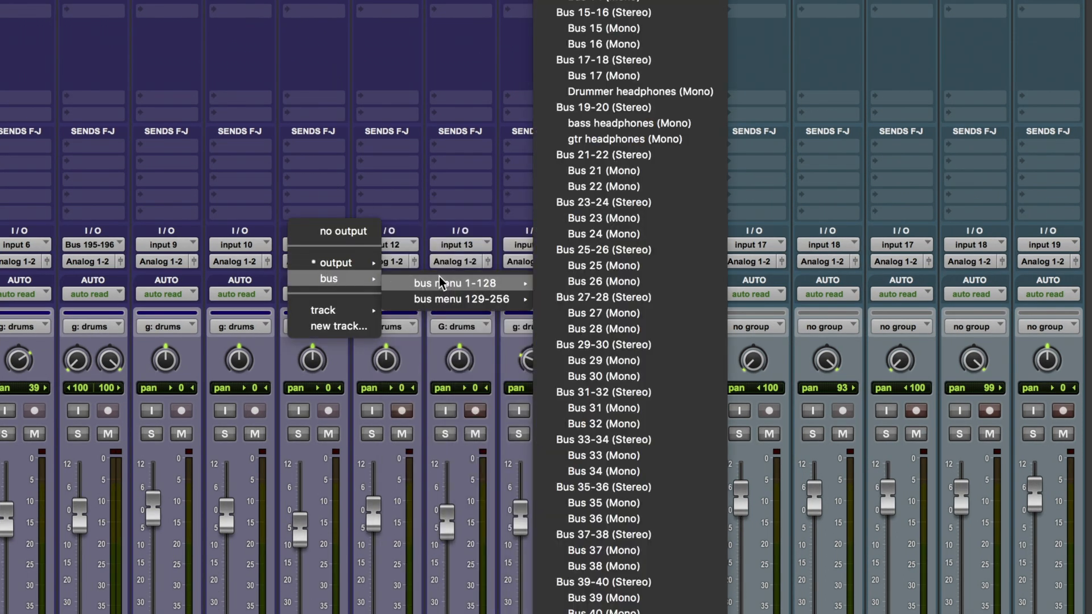
alt+shift+click(597, 249)
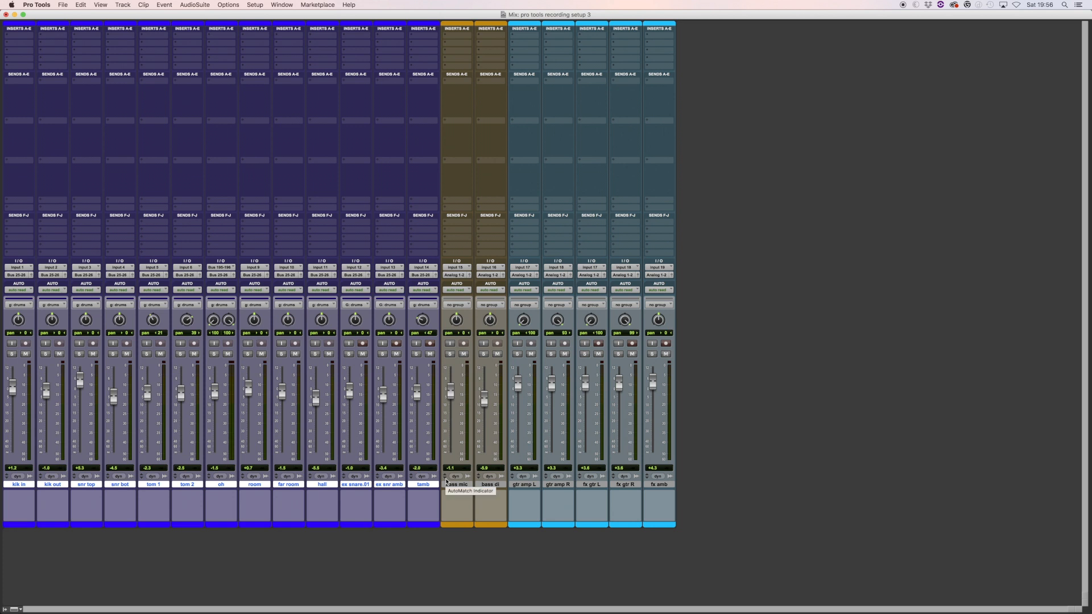
Step: Create one new stereo Aux Input track after the drum tracks
key(super+shift+n)
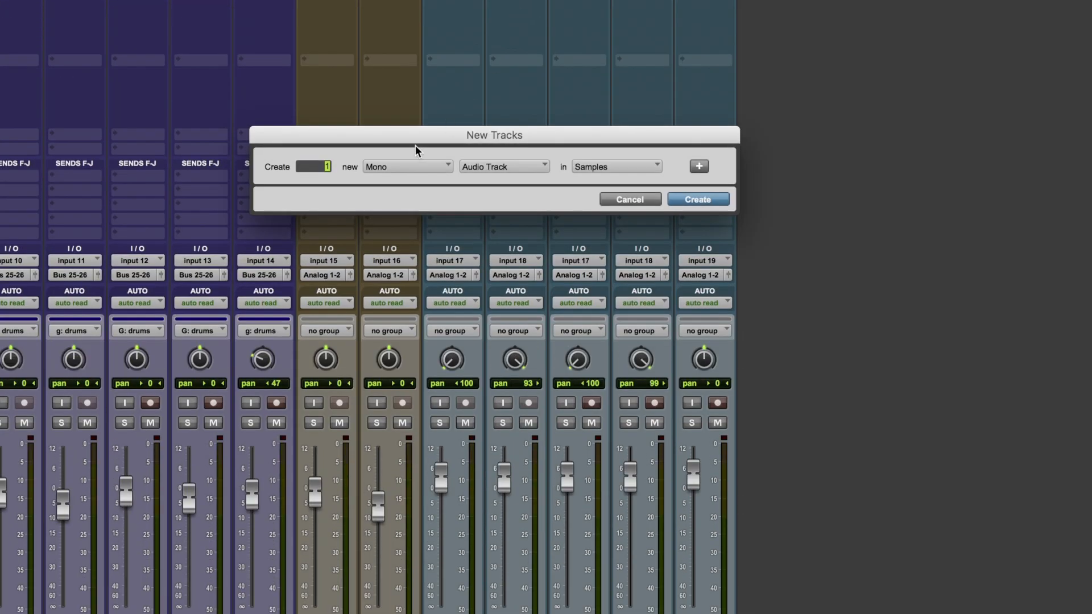
click(398, 166)
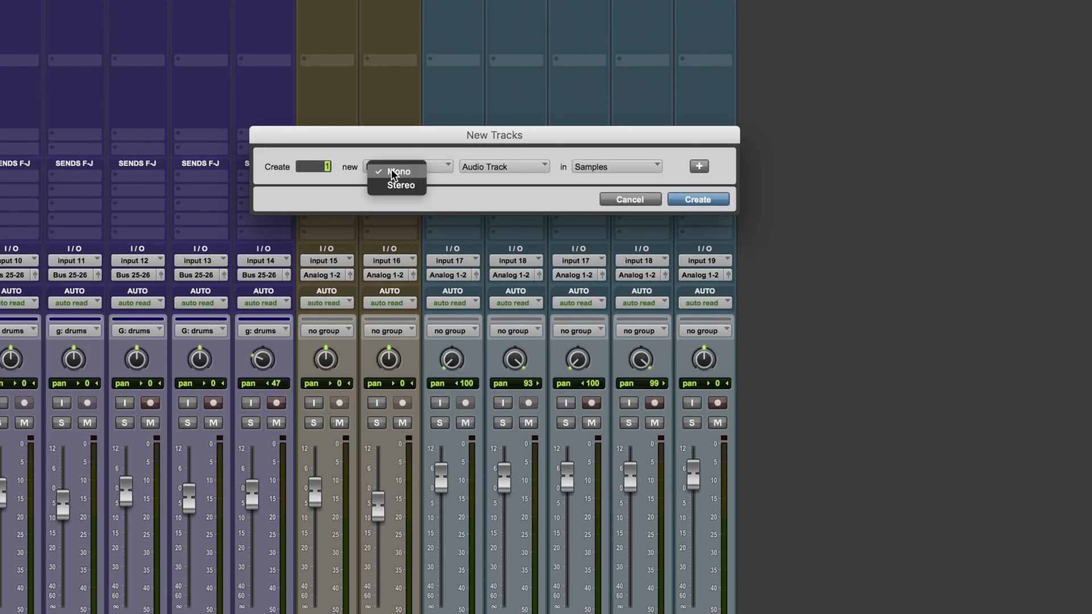
click(395, 181)
click(515, 165)
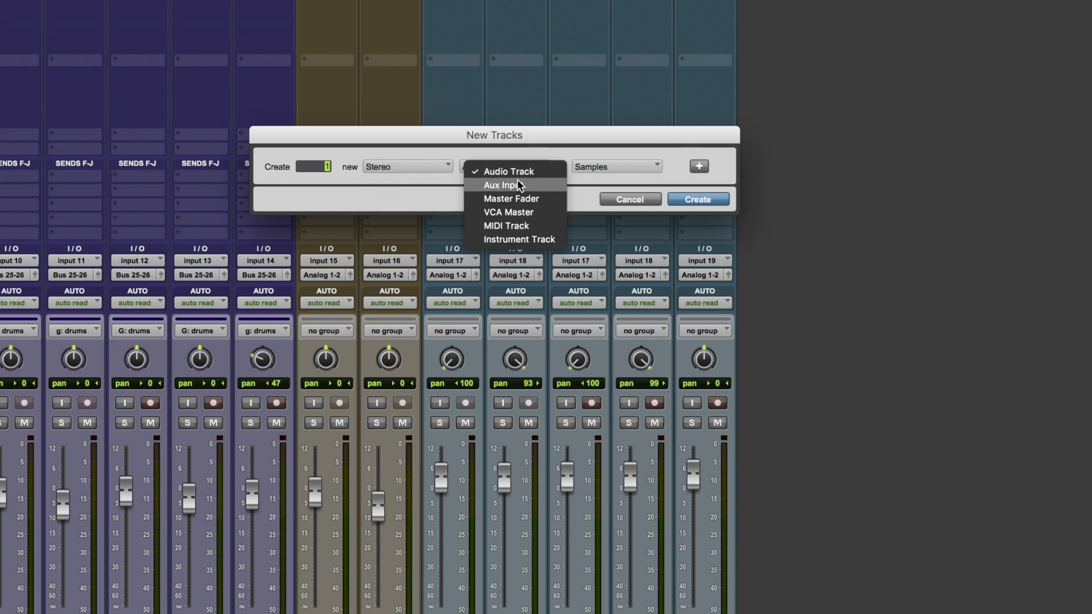
click(514, 185)
click(702, 199)
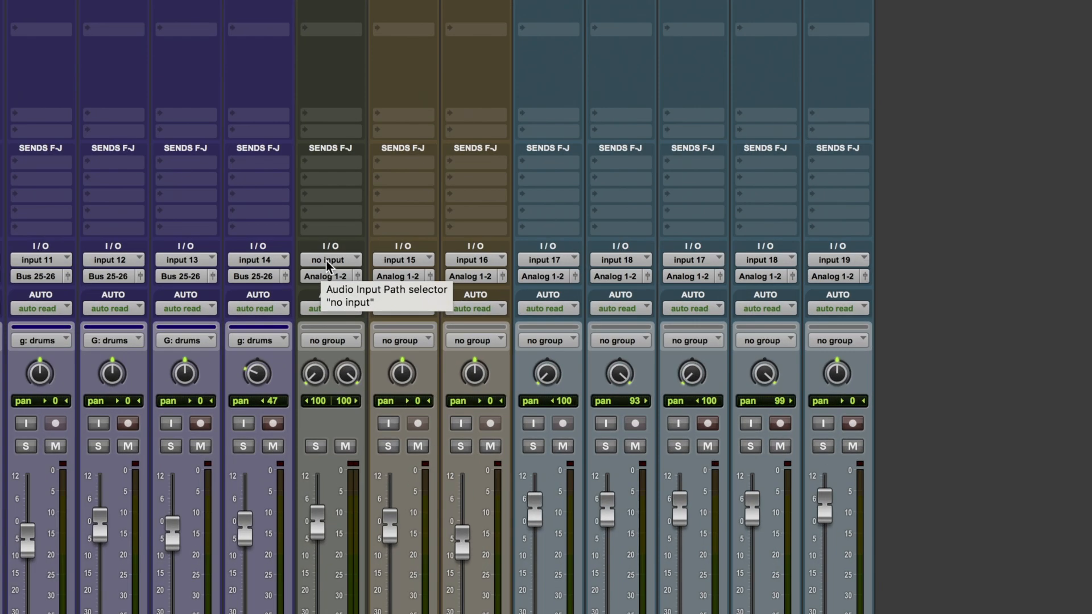
Step: Set the input of the new stereo aux track to Bus 25-26
click(329, 261)
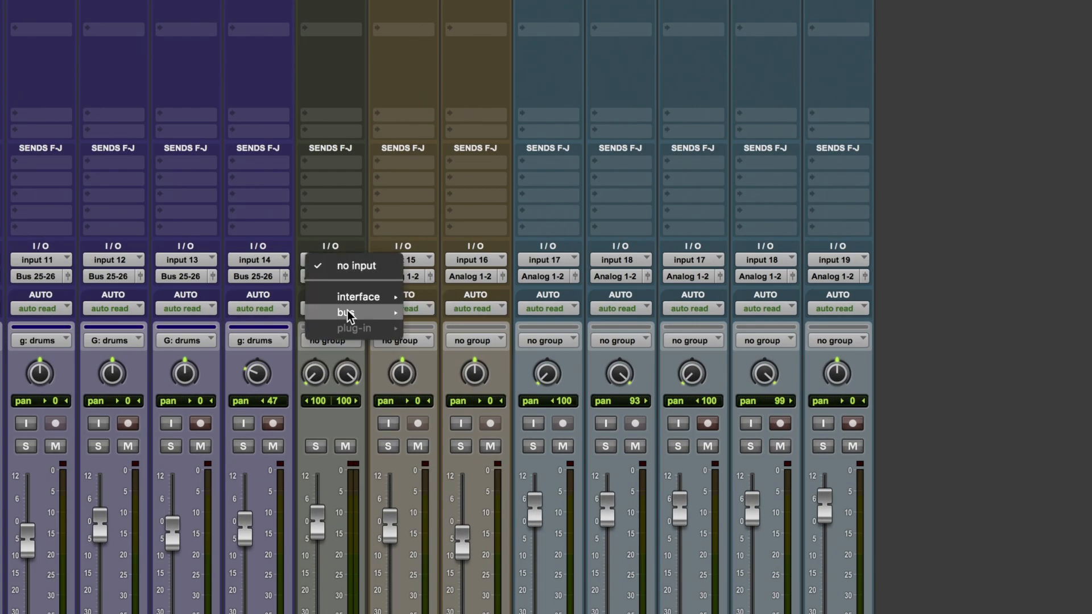
mouse_move(351, 305)
mouse_move(500, 317)
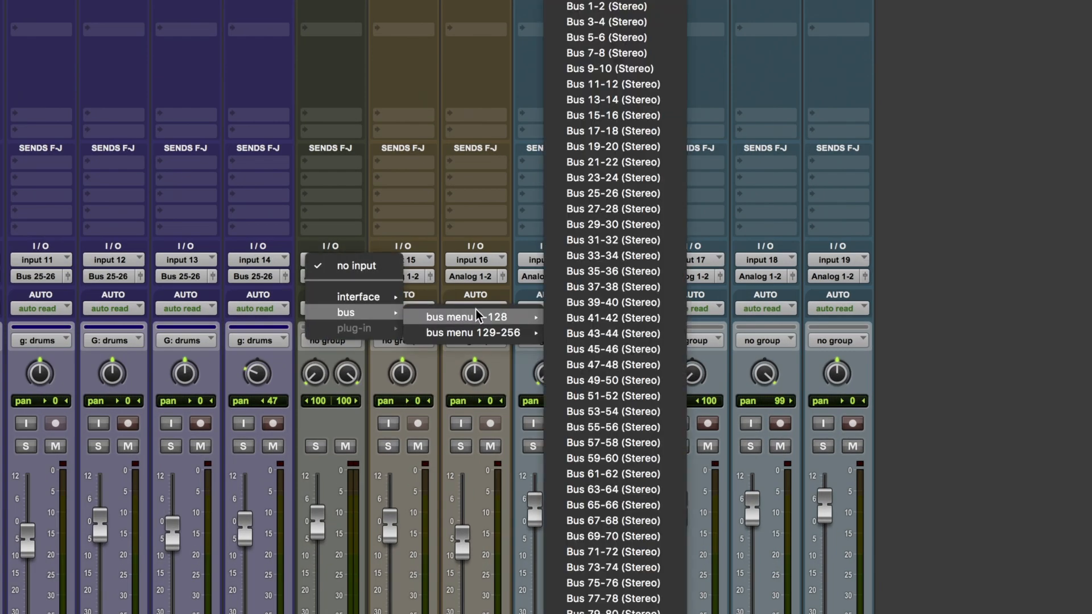
click(597, 191)
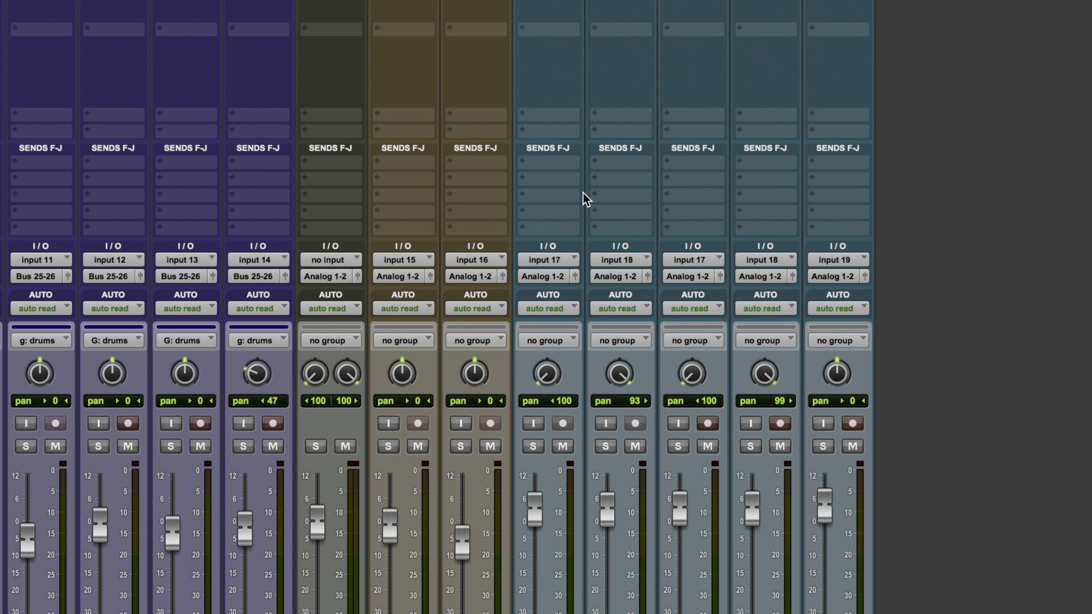
Step: Rename the aux track's input bus, Bus 25-26, as drum buss
right_click(332, 265)
click(364, 295)
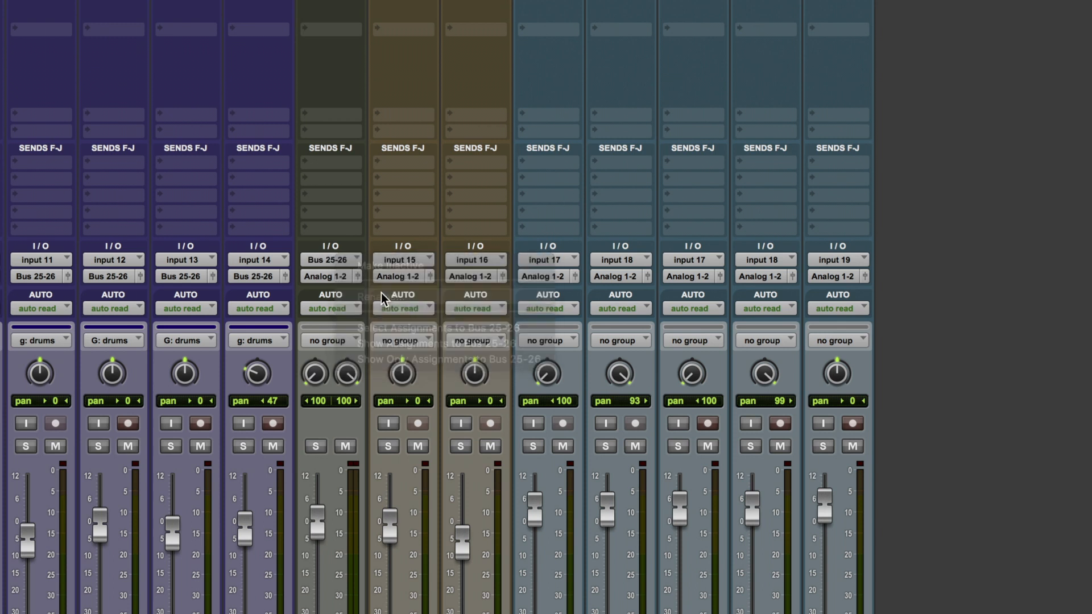
text(drum buss)
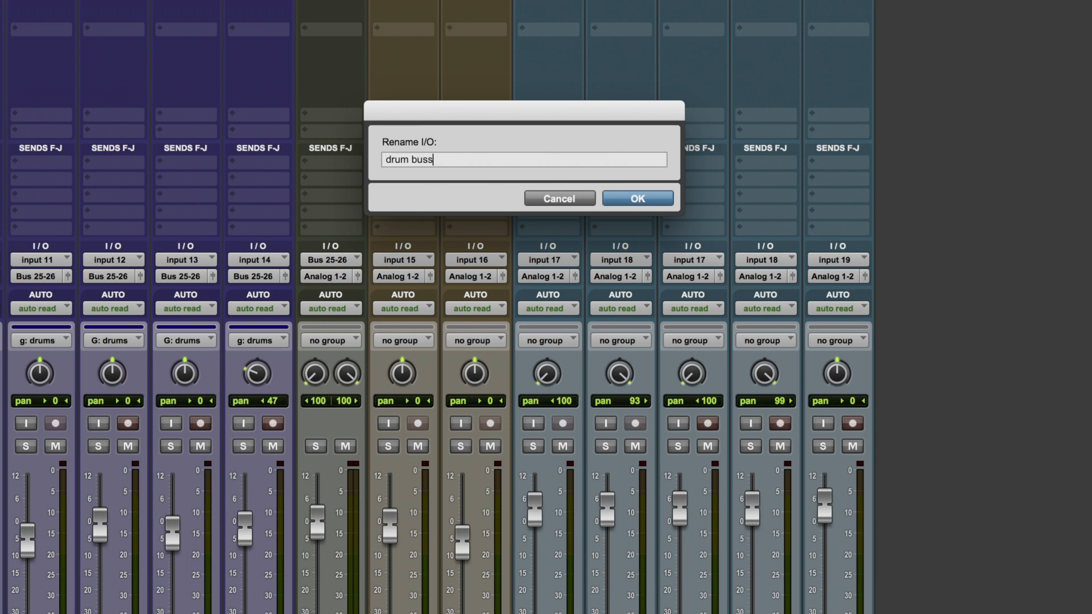
key(Return)
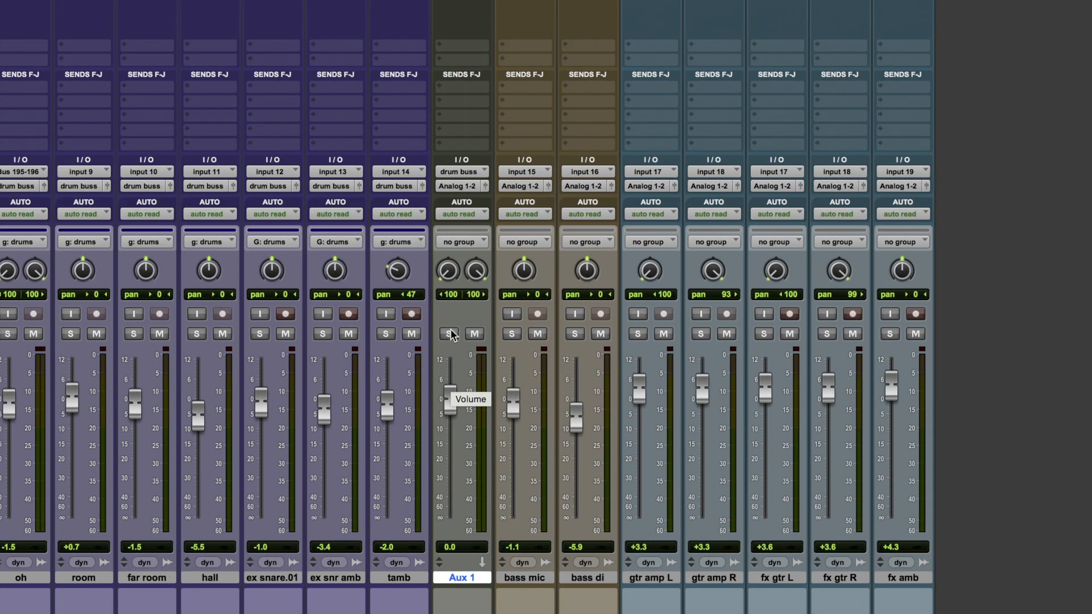
Step: Put Aux 1 in solo safe, then solo and unsolo the tamb track on its own with the drums group off
super+click(450, 334)
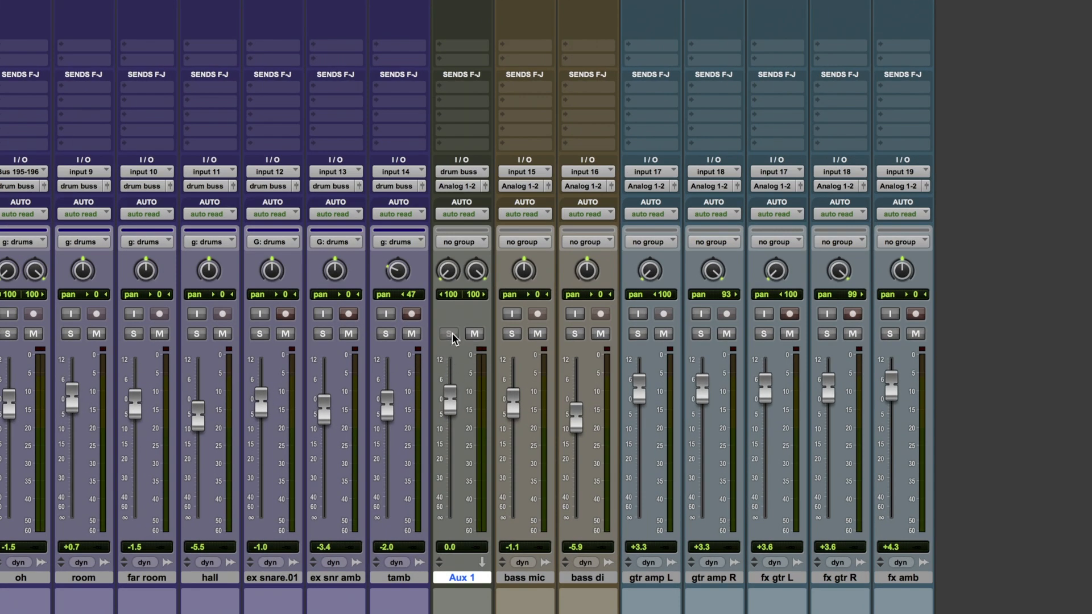
click(381, 335)
click(381, 335)
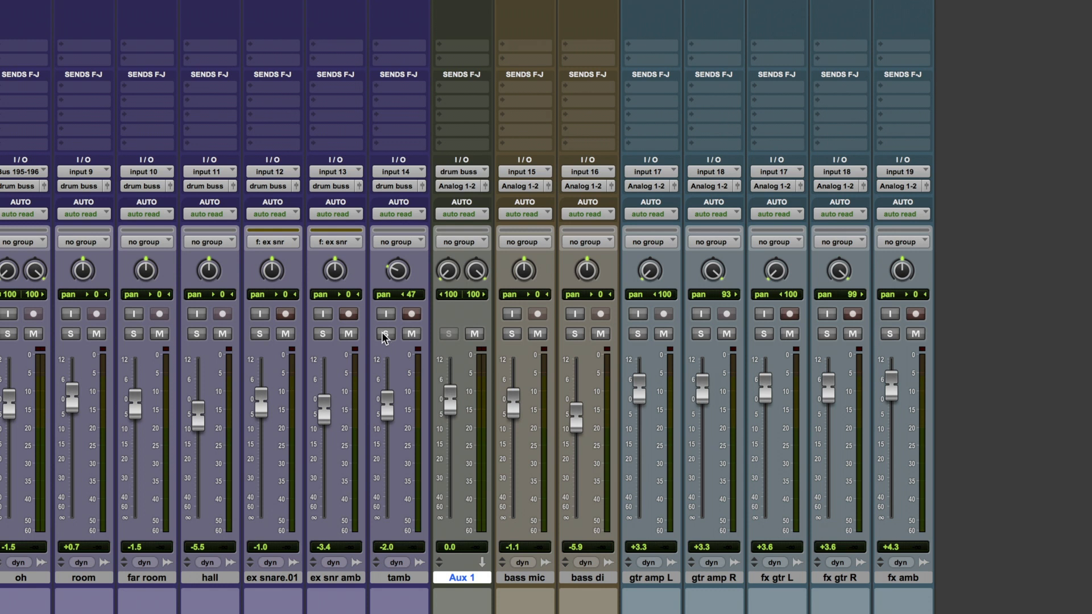
click(384, 336)
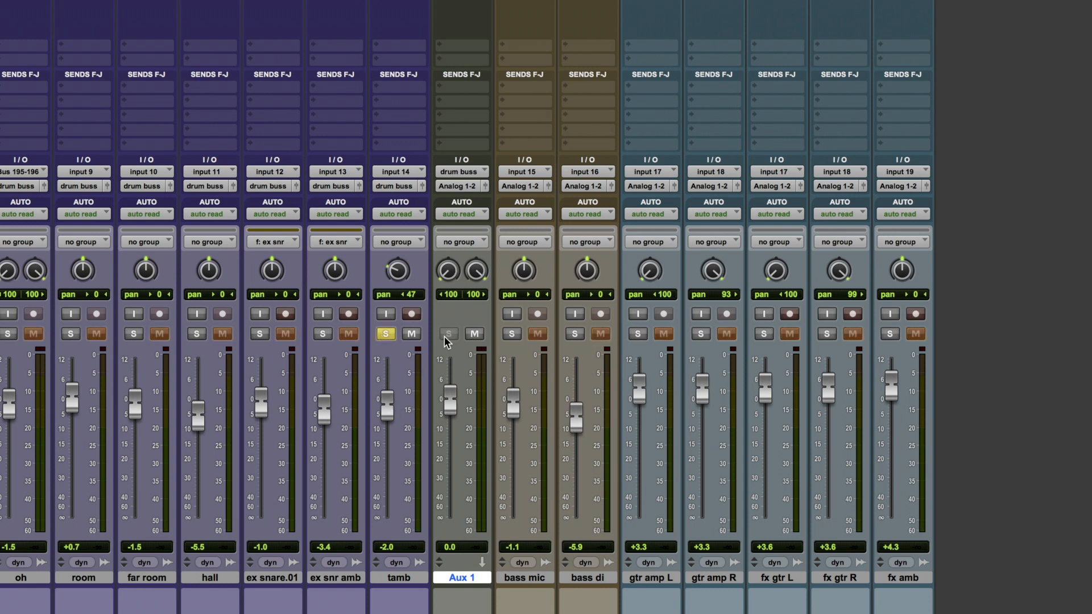
click(385, 335)
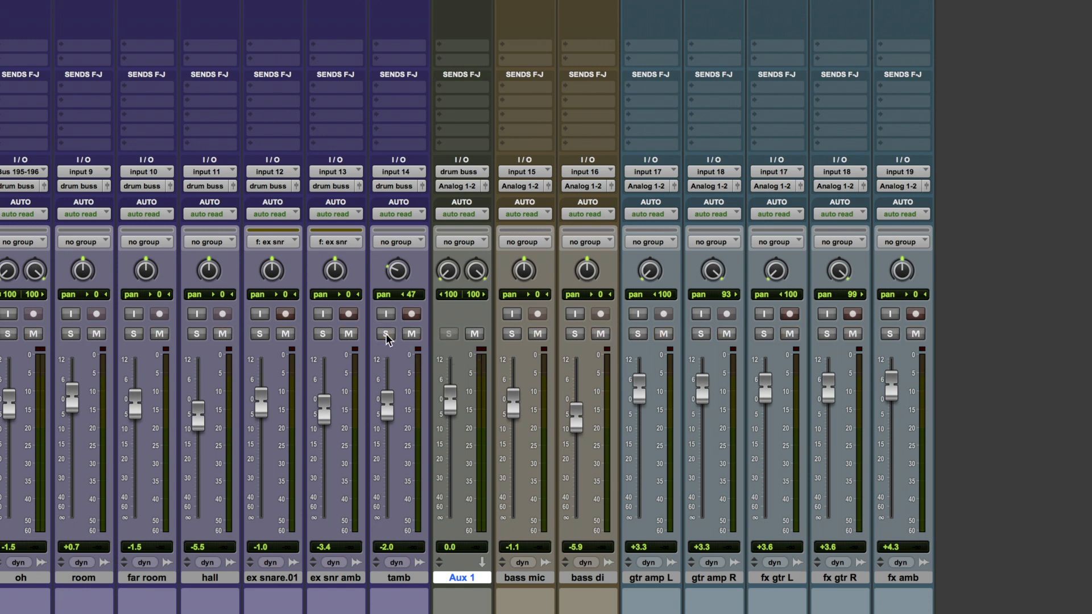
Step: Mute all tracks, then unmute the drum tracks through the re-enabled drums group, along with Aux 1
click(444, 336)
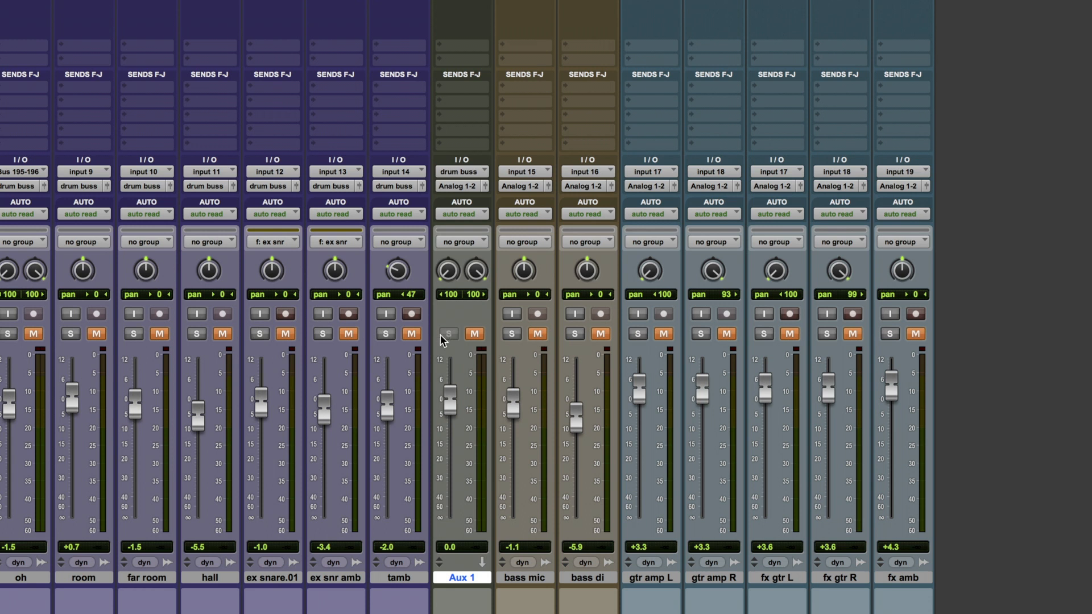
key(g)
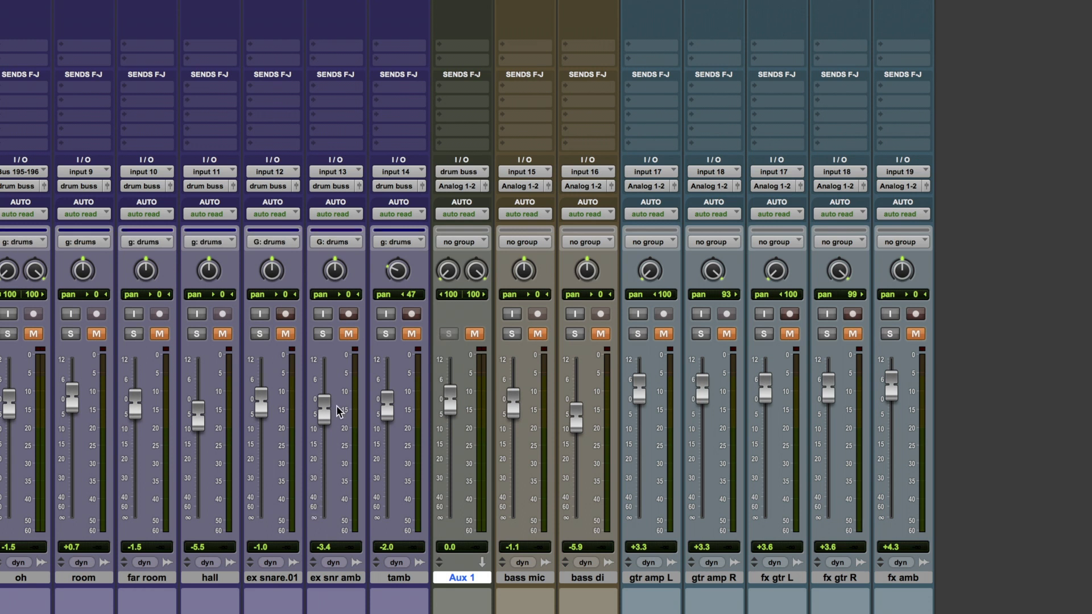
click(349, 335)
click(475, 334)
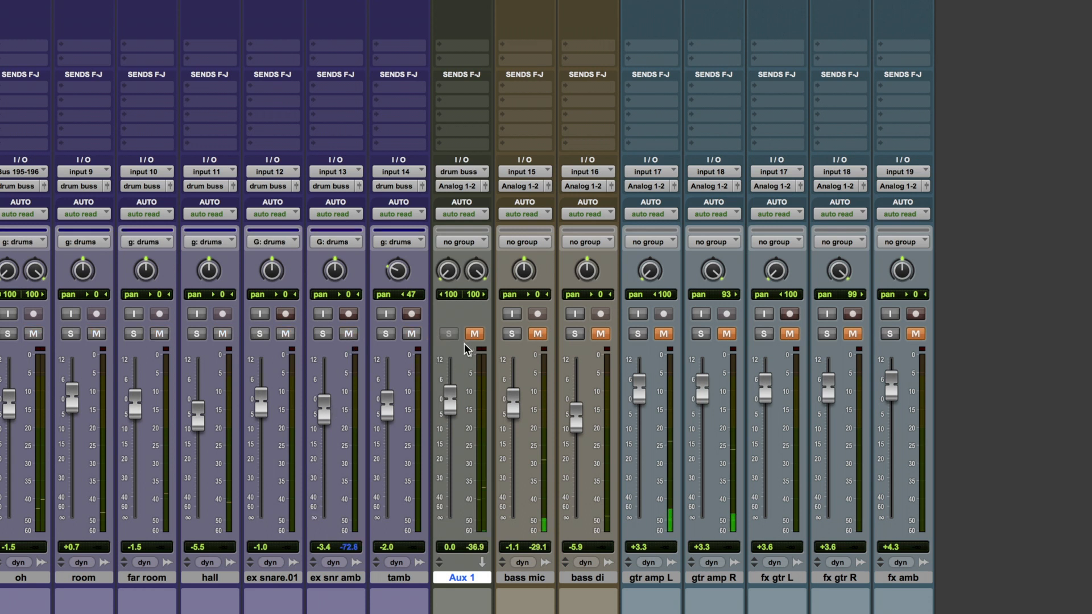
Step: Audition the drums group in solo during playback, then switch the group off and audition only the two ex snr tracks
key(space)
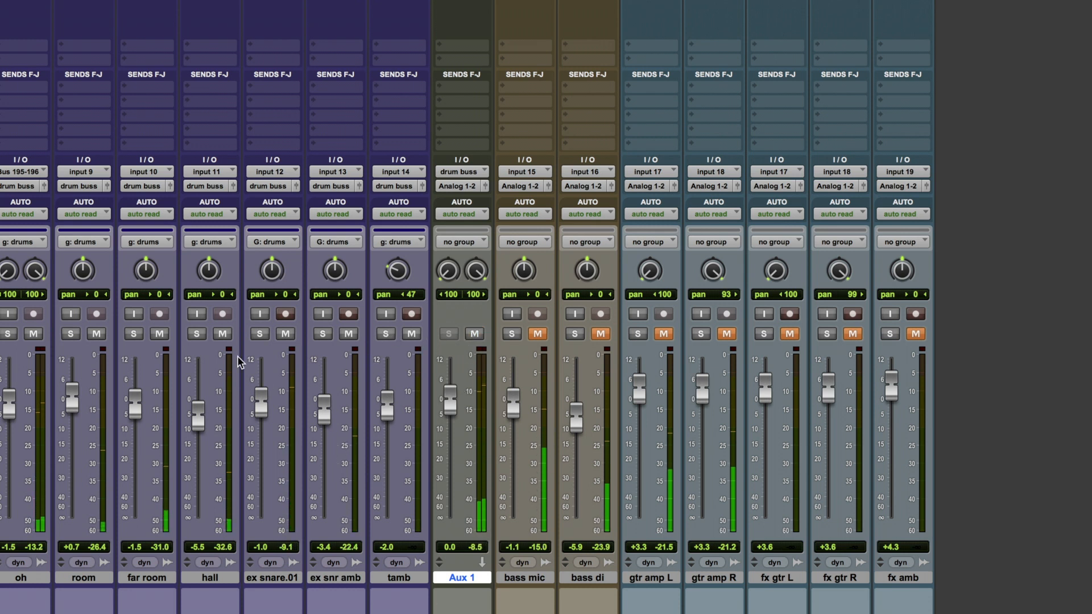
click(260, 335)
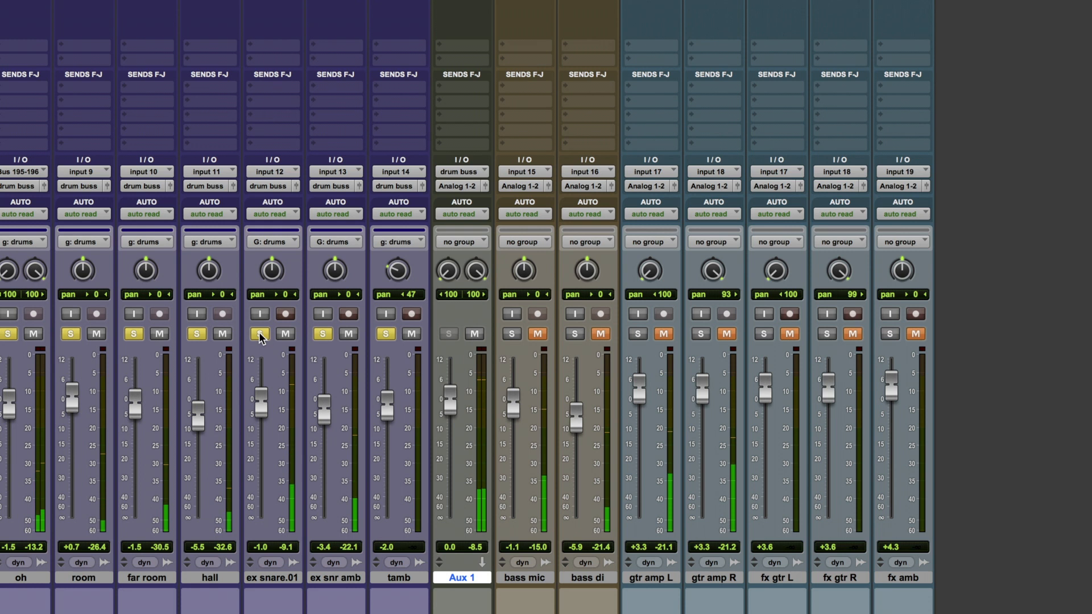
click(260, 335)
key(g)
click(259, 334)
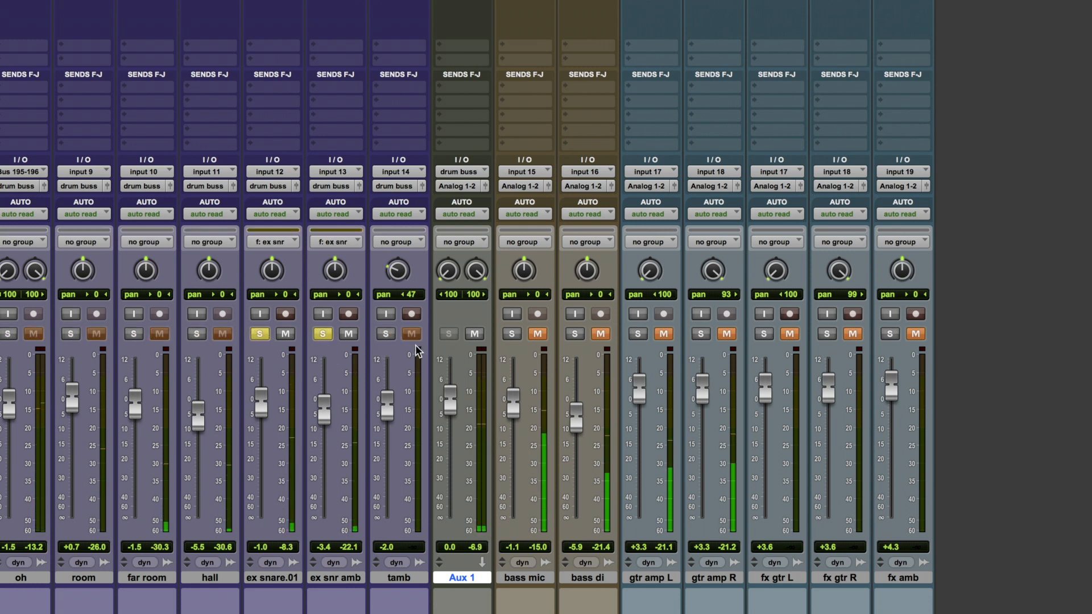
click(321, 335)
Step: Take Aux 1 out of solo safe, solo the ex snr pair to compare, and put Aux 1 back in solo safe
click(468, 333)
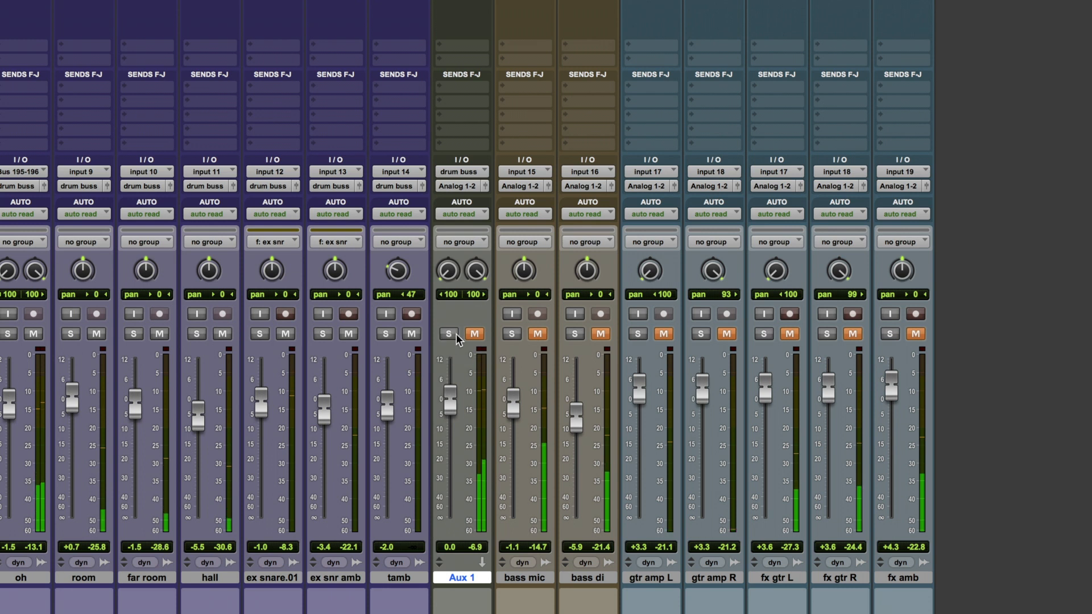
click(475, 334)
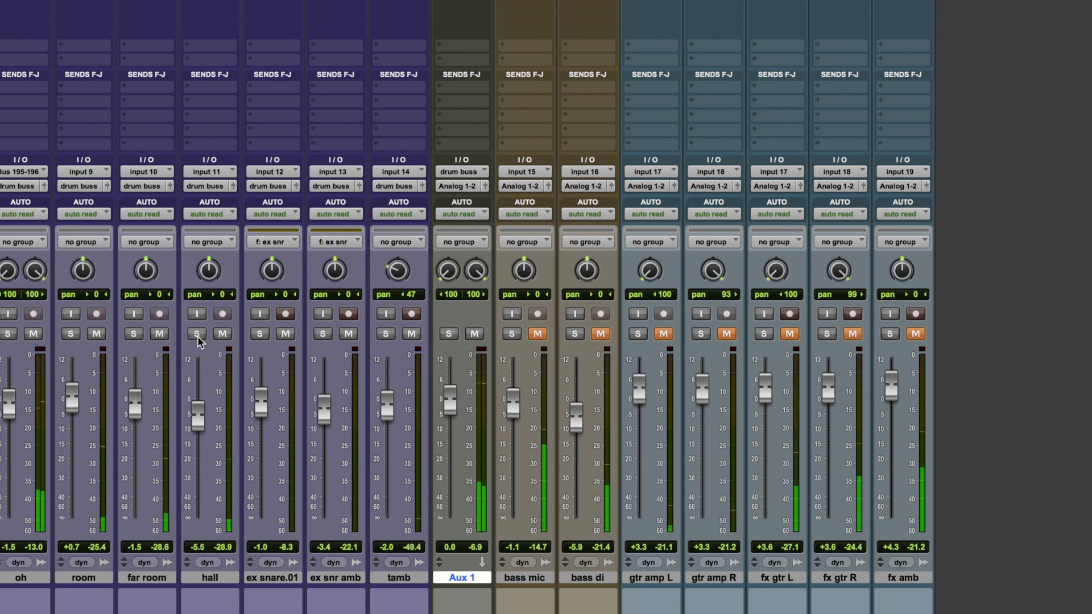
click(255, 335)
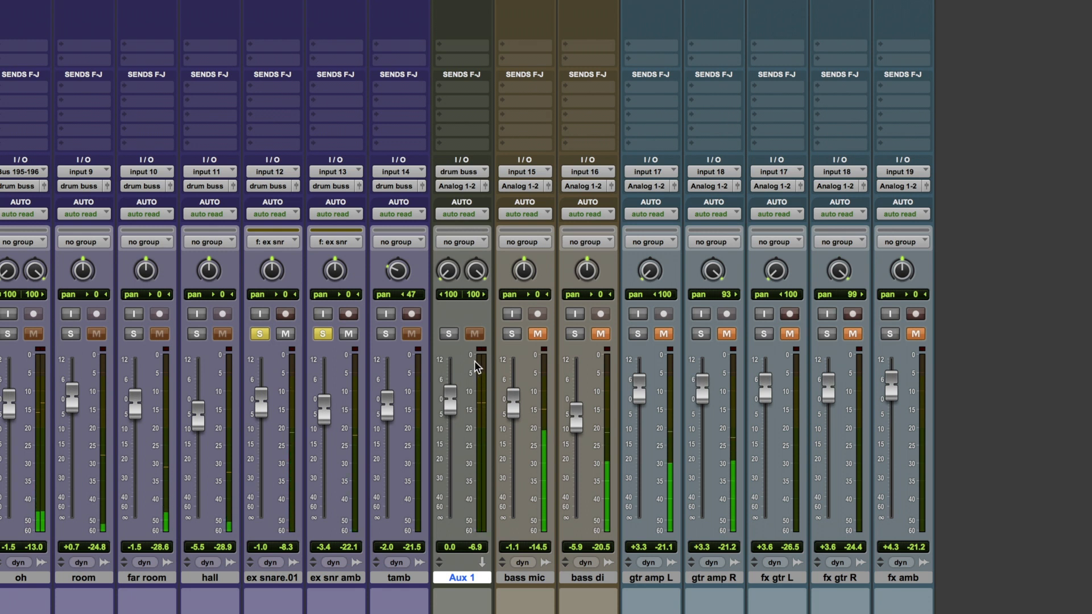
click(476, 339)
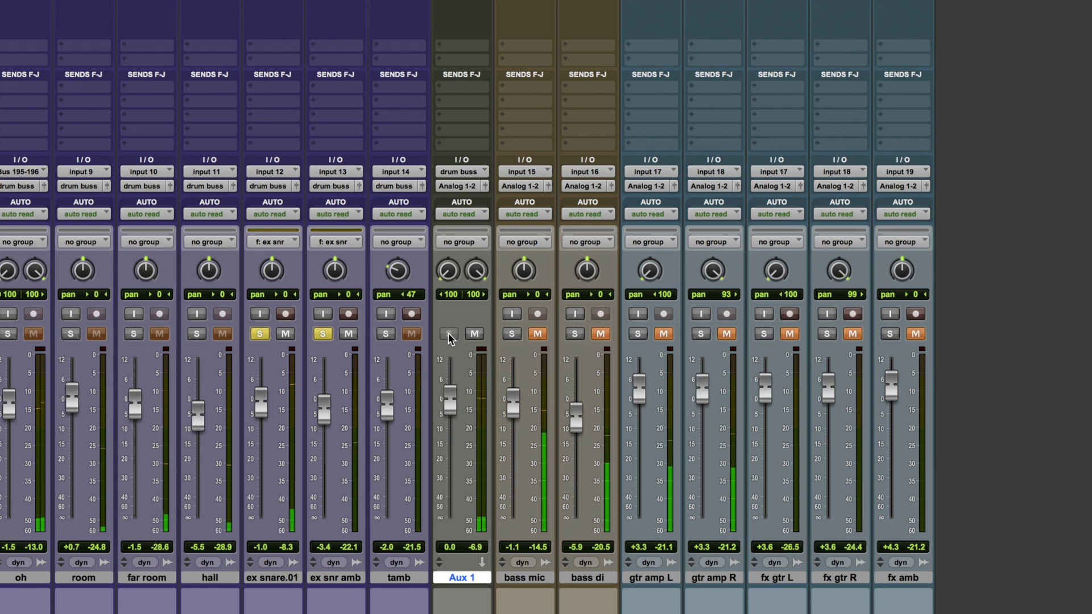
Step: Rename the Aux 1 track as drums and unsolo the two ex snr tracks
double_click(455, 578)
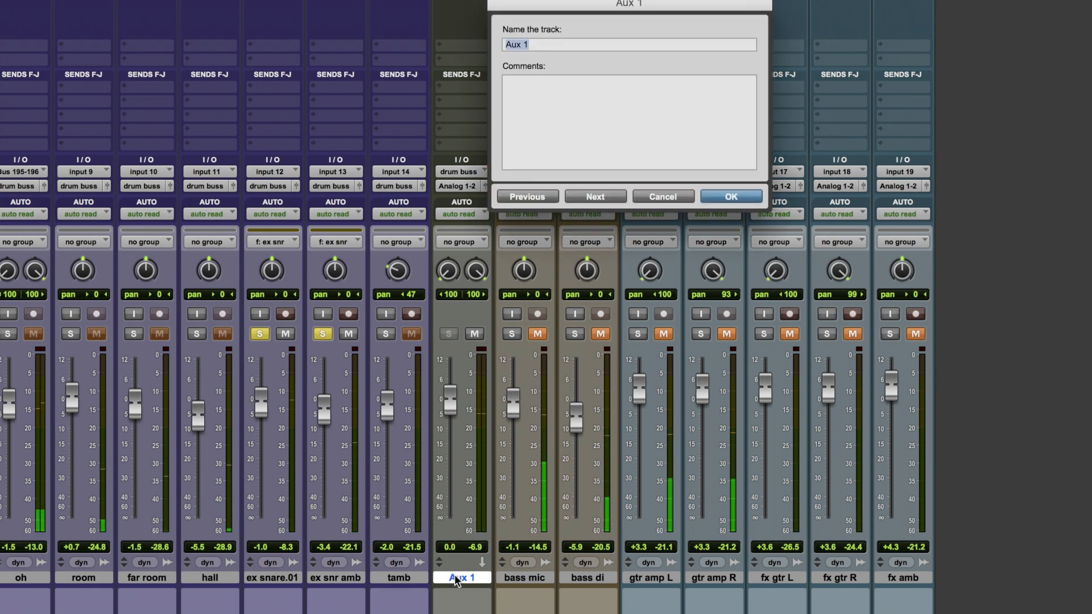
text(drums)
key(Return)
click(323, 334)
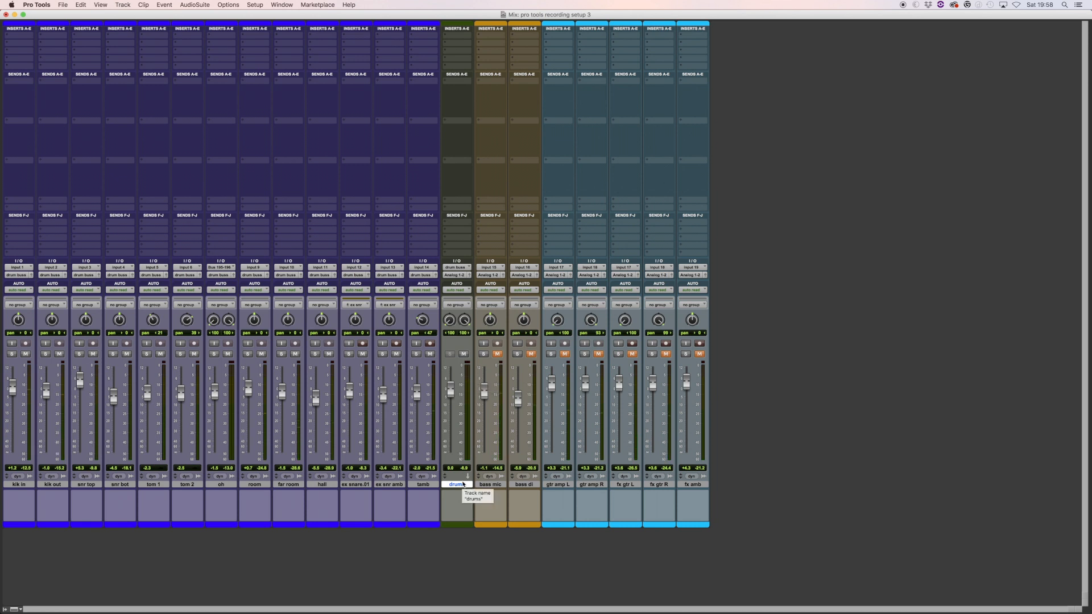
Step: Create one new stereo Master Fader track after the drums aux
key(super+shift+n)
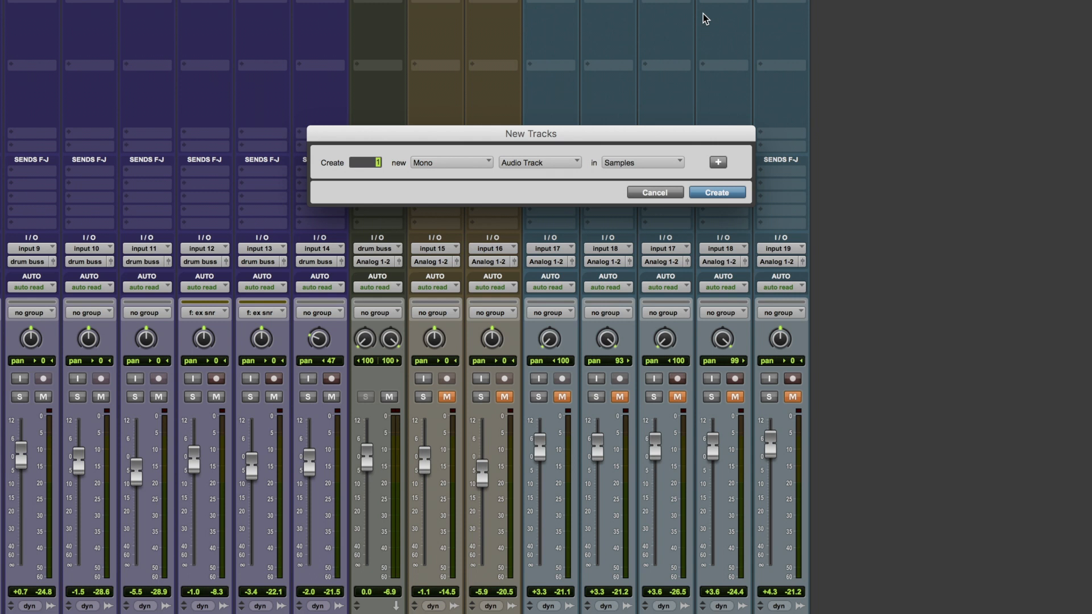
key(super+Down)
key(super+Down)
key(Return)
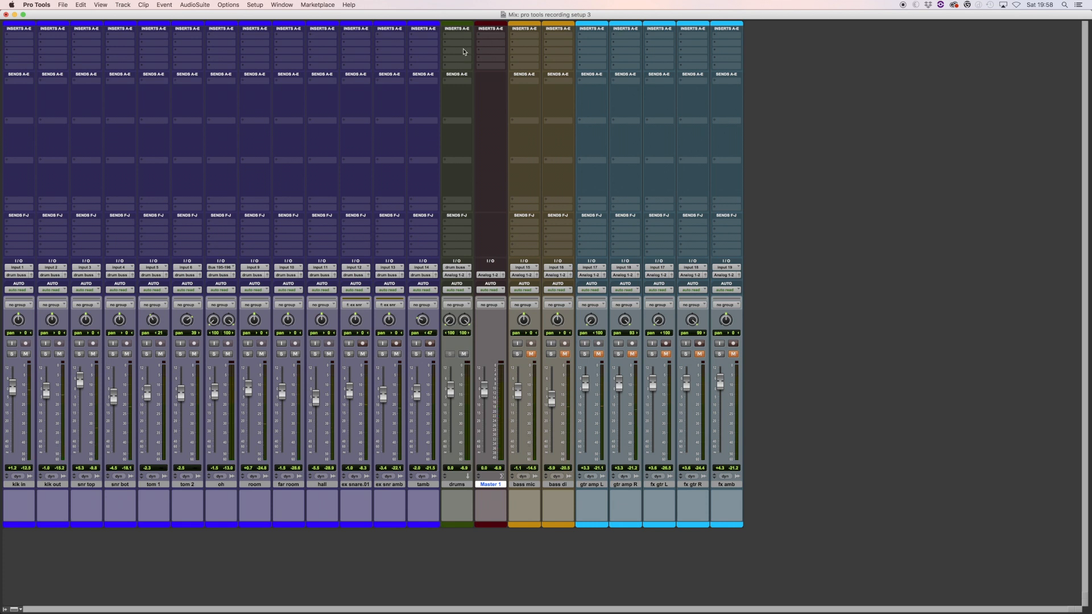
Step: Insert FabFilter Pro-Q 2 on the drums aux and cut a band near 5.3 kHz by about 0.5 dB during playback
click(458, 46)
click(478, 60)
drag(610, 146, 622, 181)
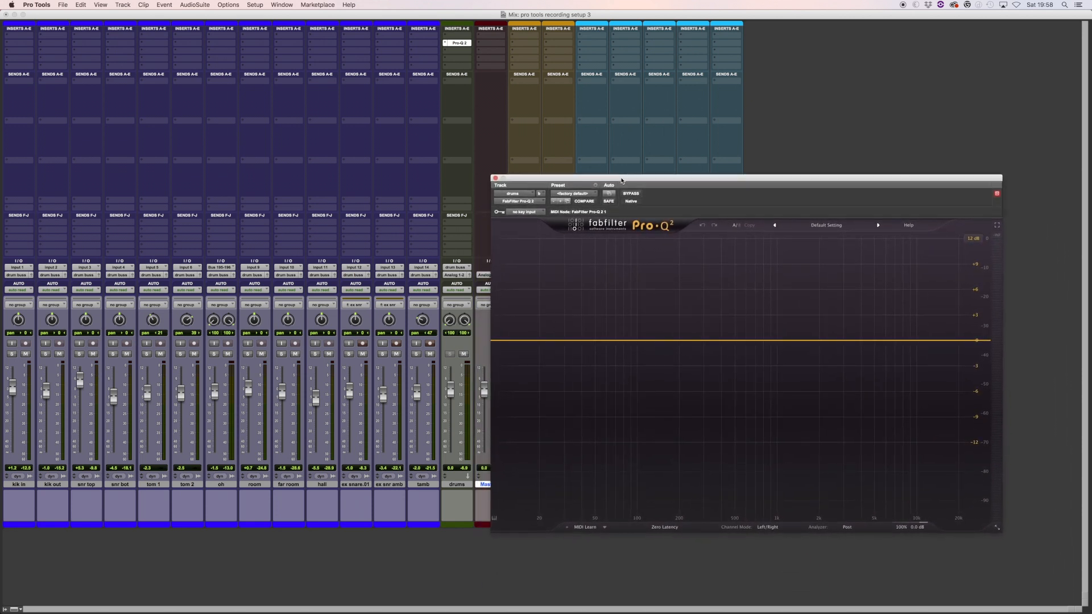
key(space)
mouse_move(877, 339)
mouse_down()
mouse_move(887, 267)
mouse_move(878, 392)
mouse_move(878, 345)
mouse_up()
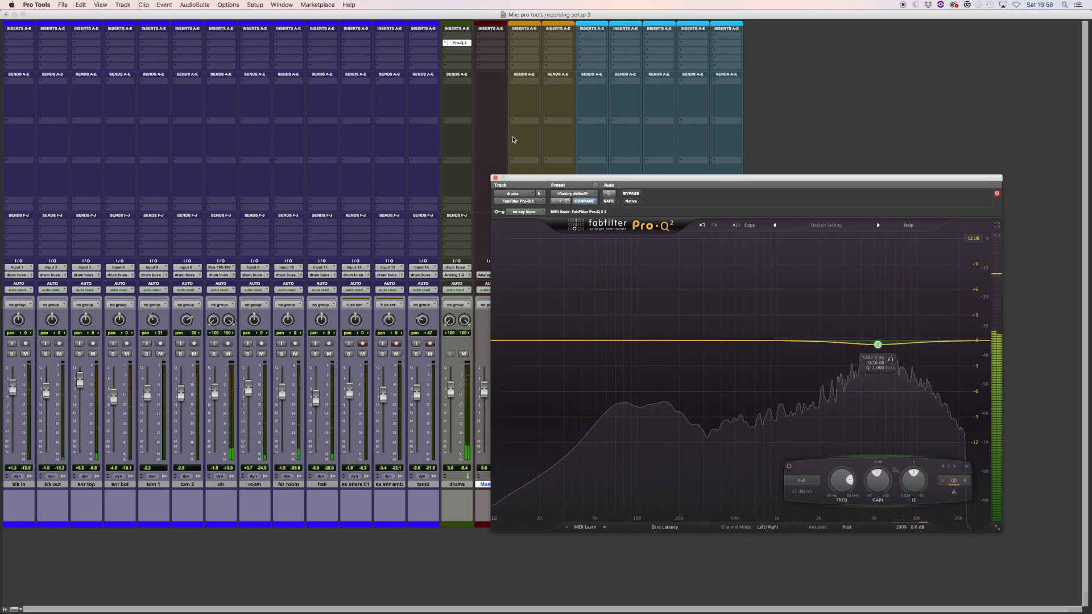
Step: Remove the Pro-Q 2 insert from the drums aux and close its empty plug-in window
click(457, 43)
click(464, 16)
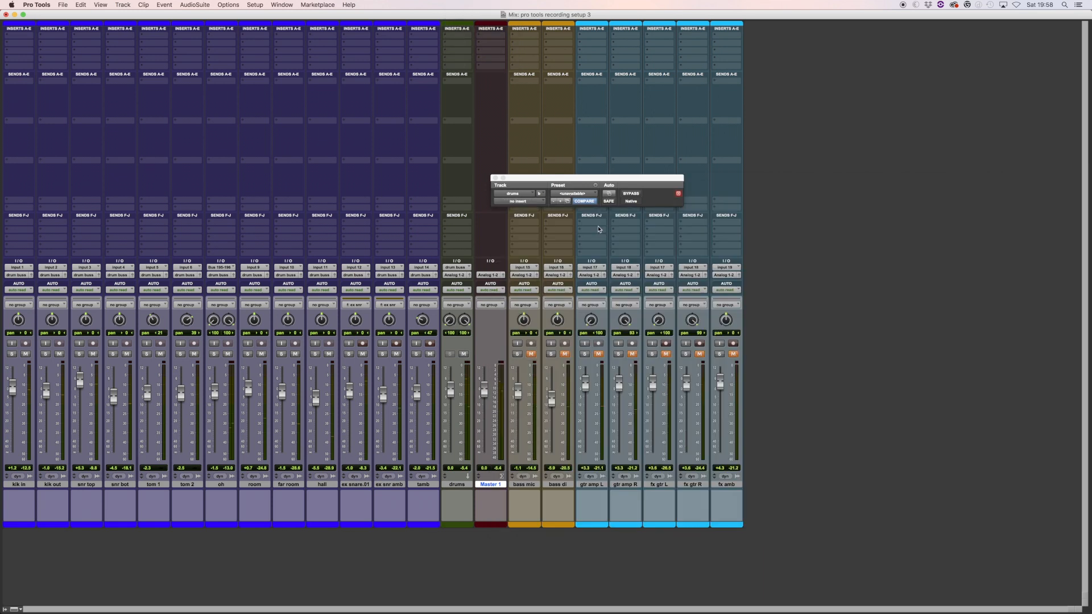
click(494, 178)
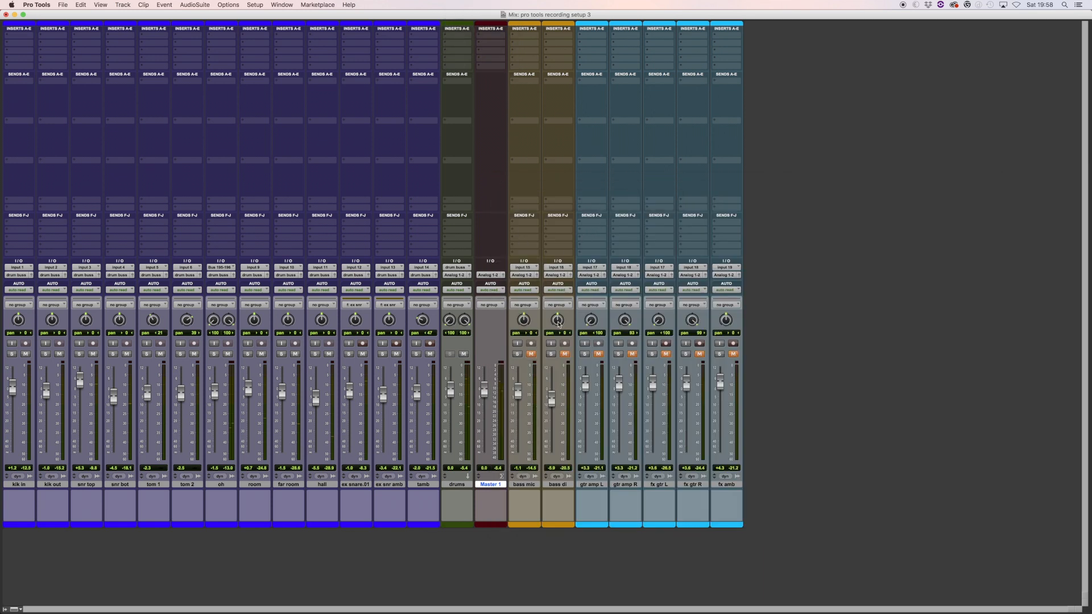
Step: Create one new mono Aux Input track after the selected bass mic and bass di tracks
click(560, 486)
shift+click(526, 484)
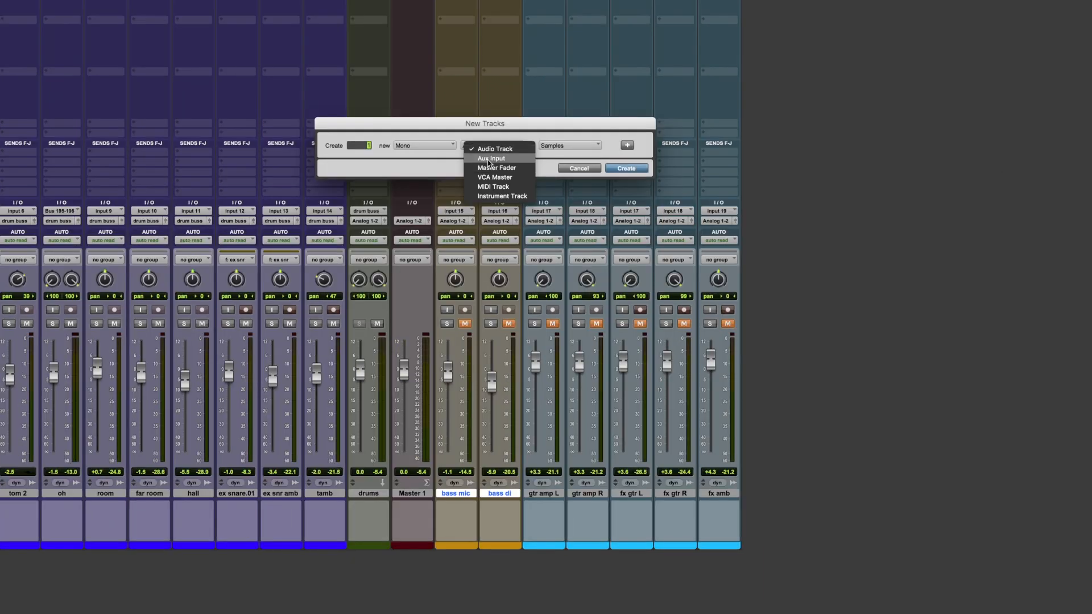
click(482, 160)
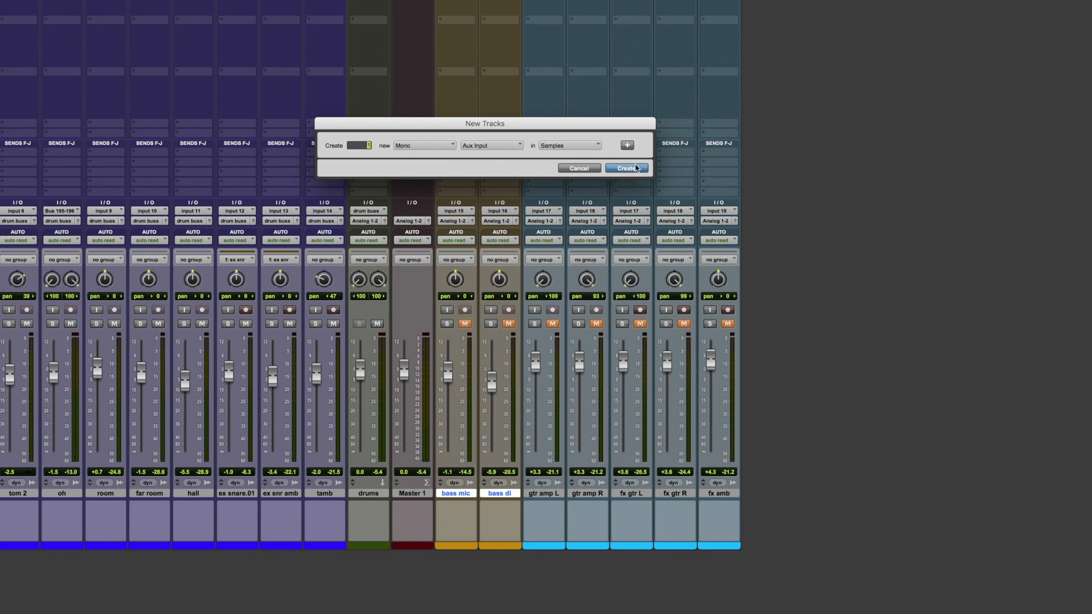
key(Return)
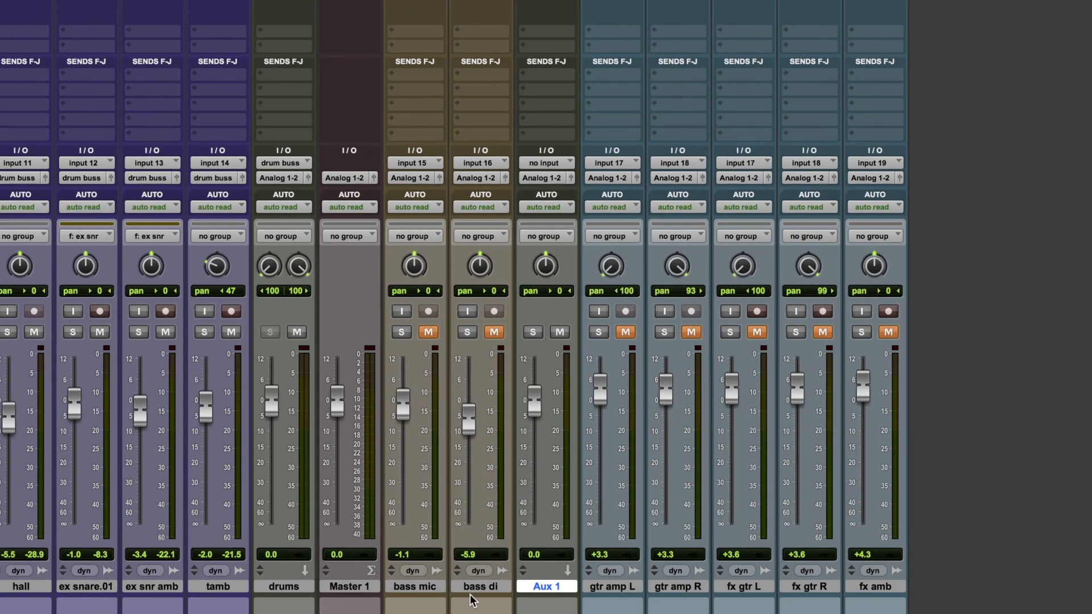
Step: Route the outputs of both the bass mic and bass di tracks to the mono Bus 23
click(475, 583)
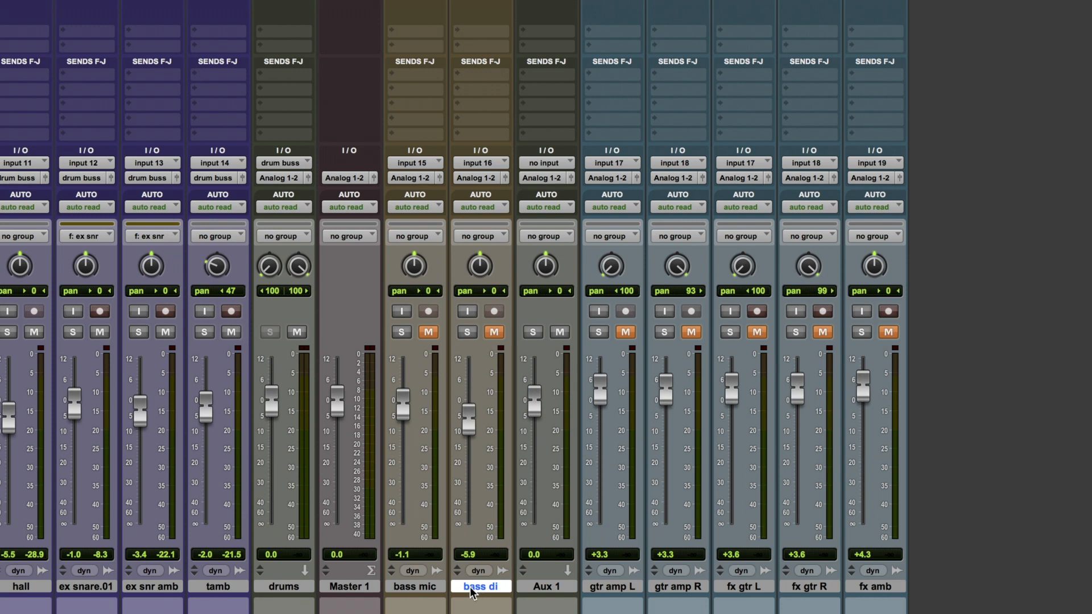
shift+click(433, 581)
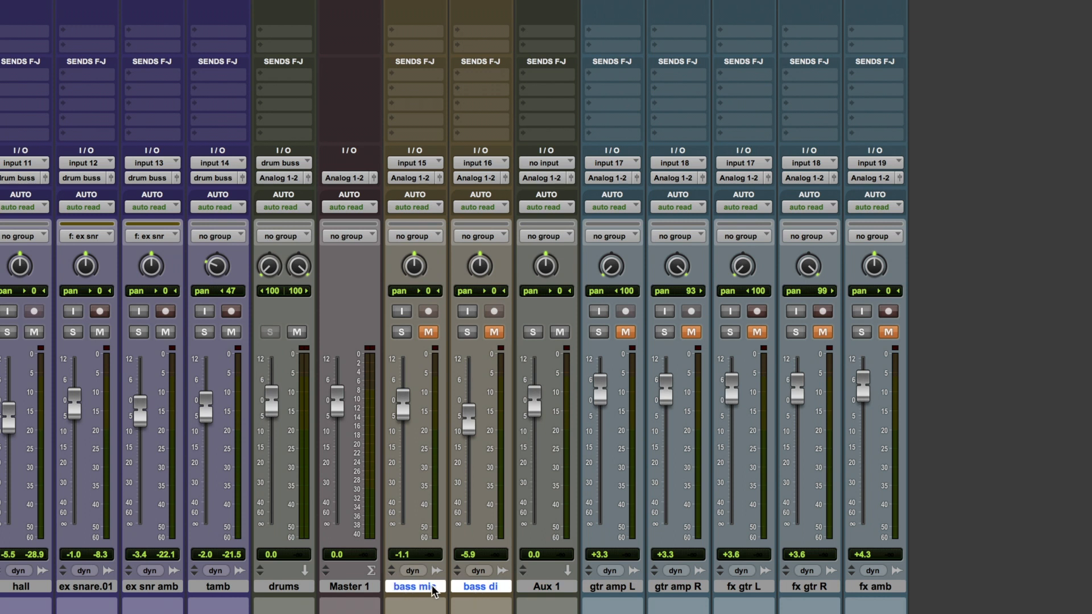
click(414, 178)
mouse_move(431, 197)
mouse_move(571, 190)
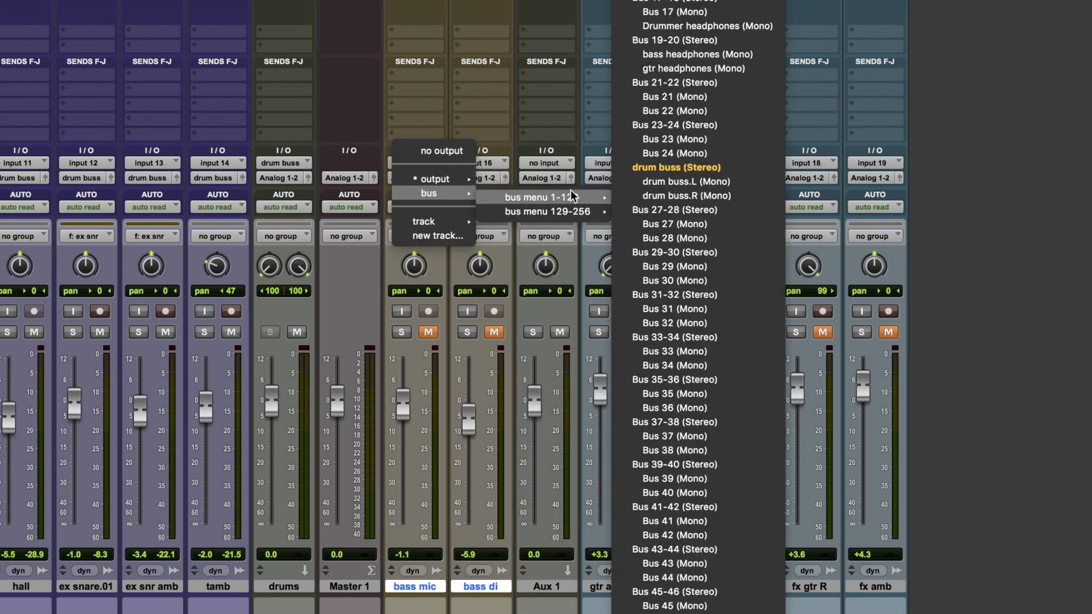
click(682, 140)
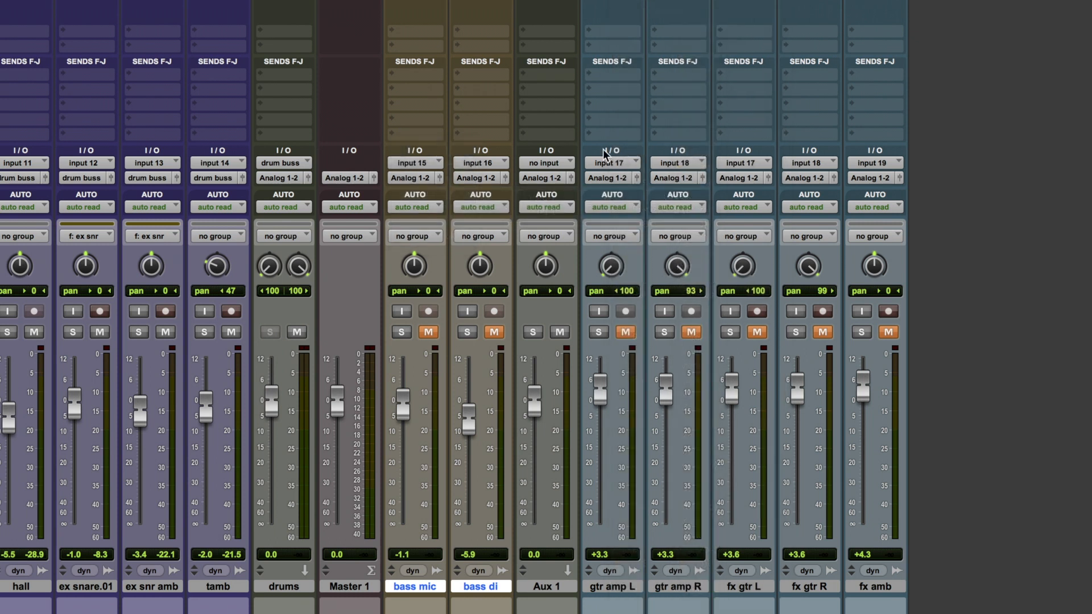
Step: Set the input of the new mono aux beside the bass tracks to the mono Bus 23
click(543, 164)
mouse_move(572, 211)
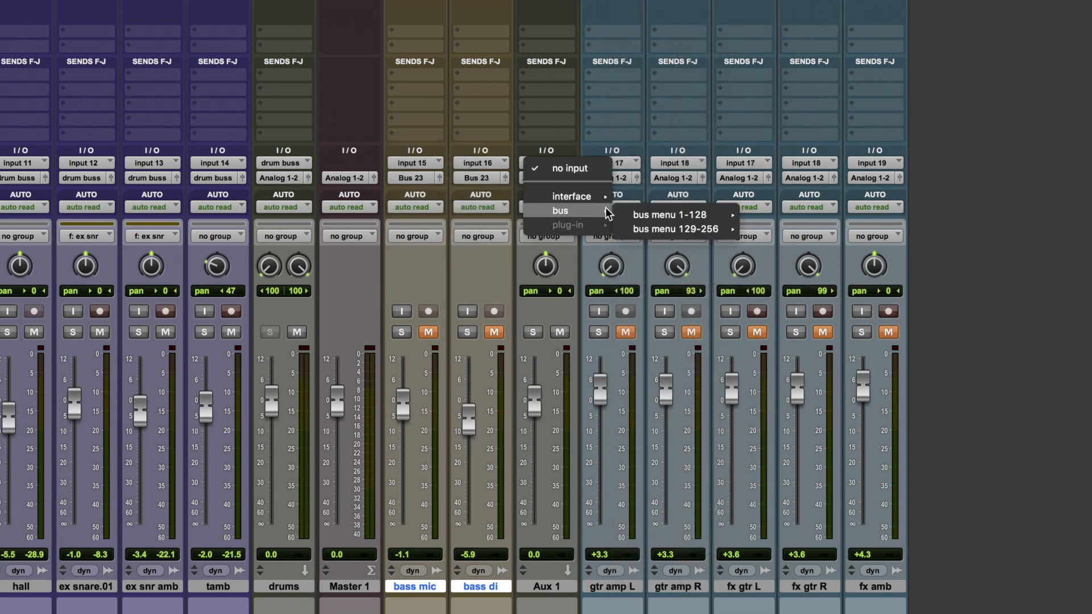
mouse_move(671, 215)
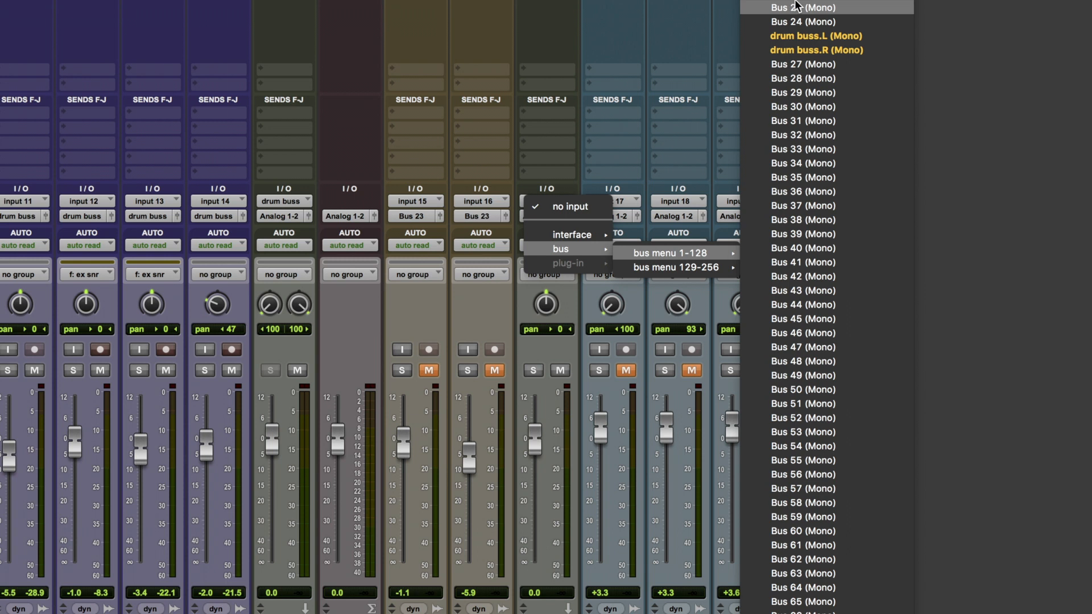
click(794, 5)
Step: Rename Bus 23 as "bass buss" from the new aux's input assignment
right_click(544, 204)
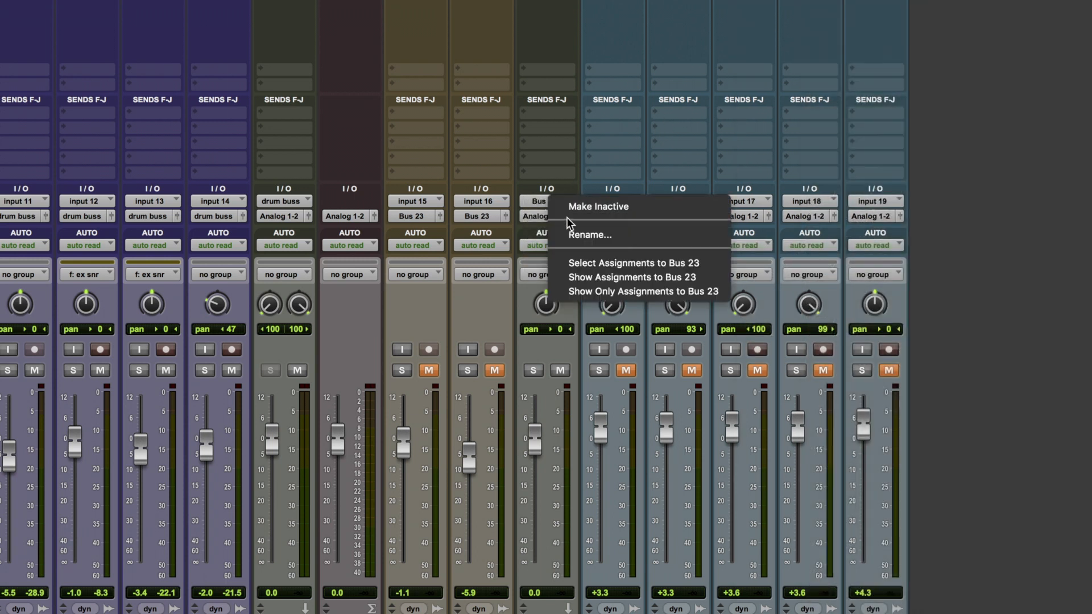
click(580, 233)
text(bass)
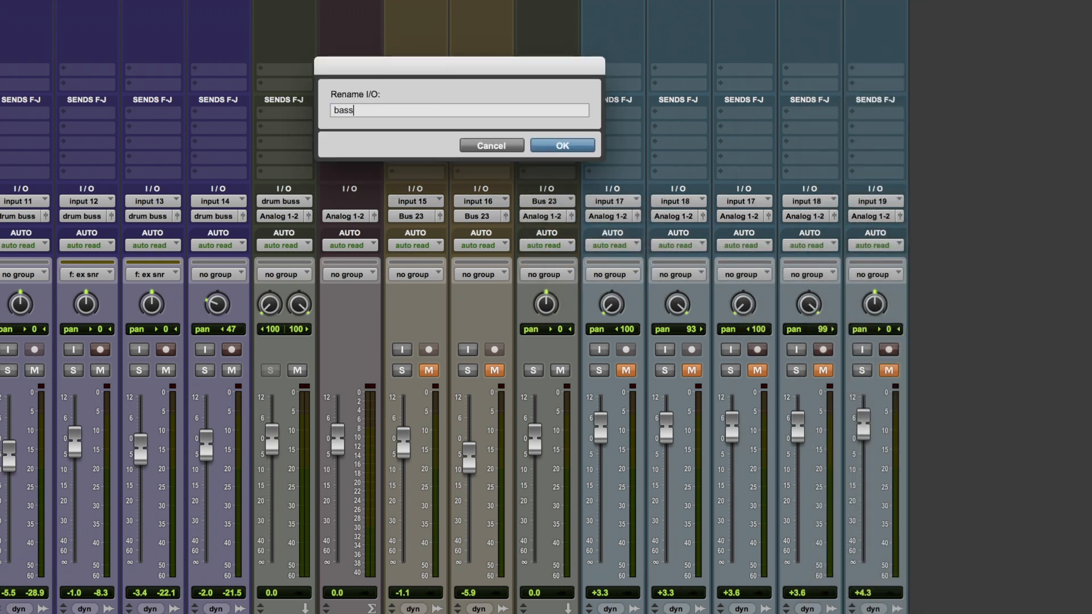
text( s)
key(BackSpace)
key(Return)
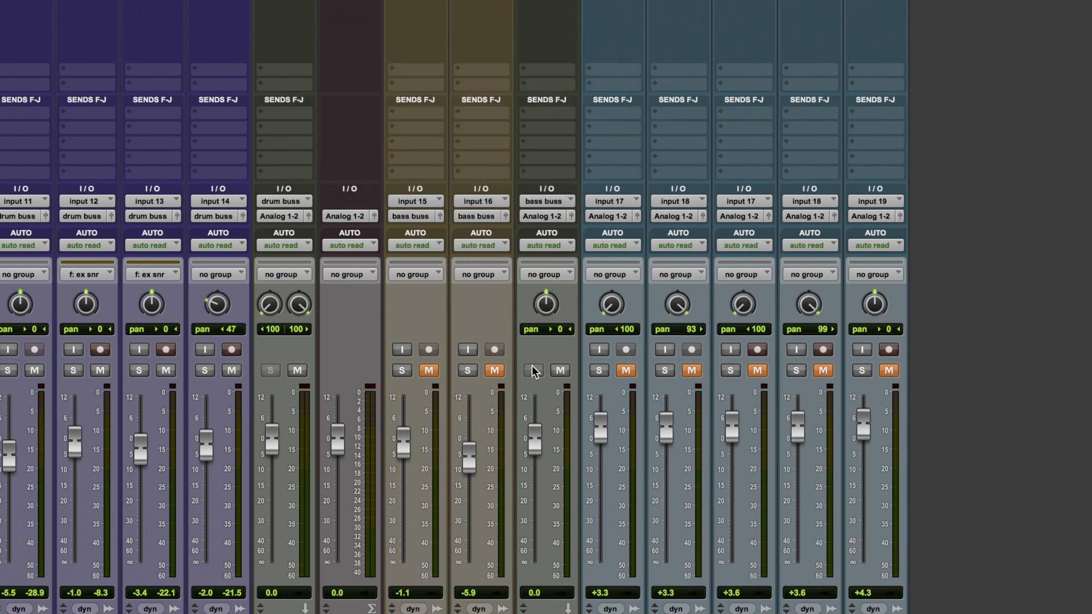
Step: Unmute the bass mic and bass di tracks and briefly solo both to check the bass bus during playback
click(494, 370)
click(430, 370)
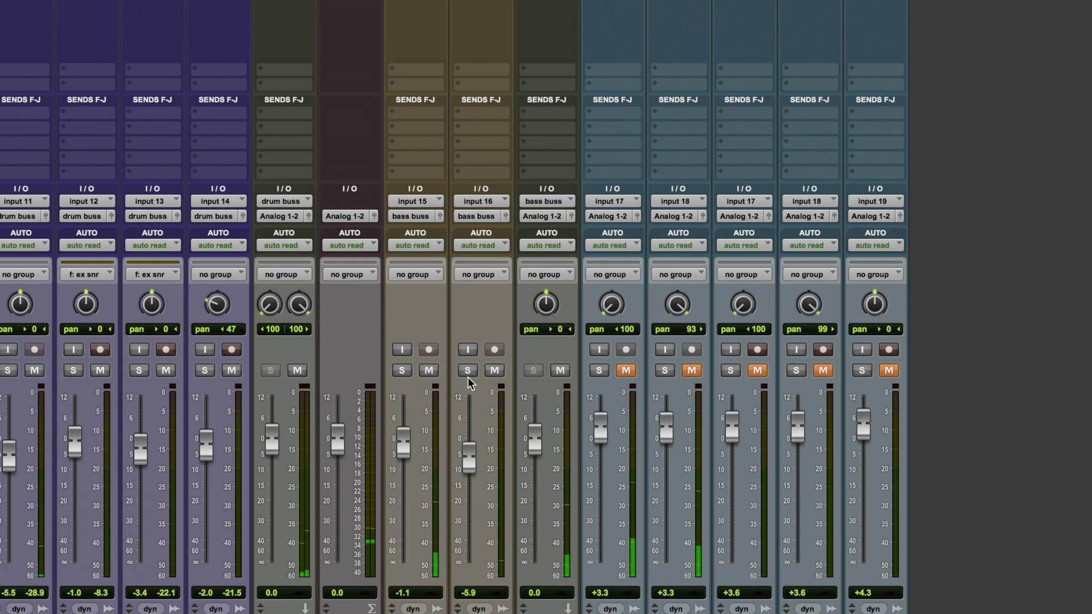
click(464, 372)
click(401, 370)
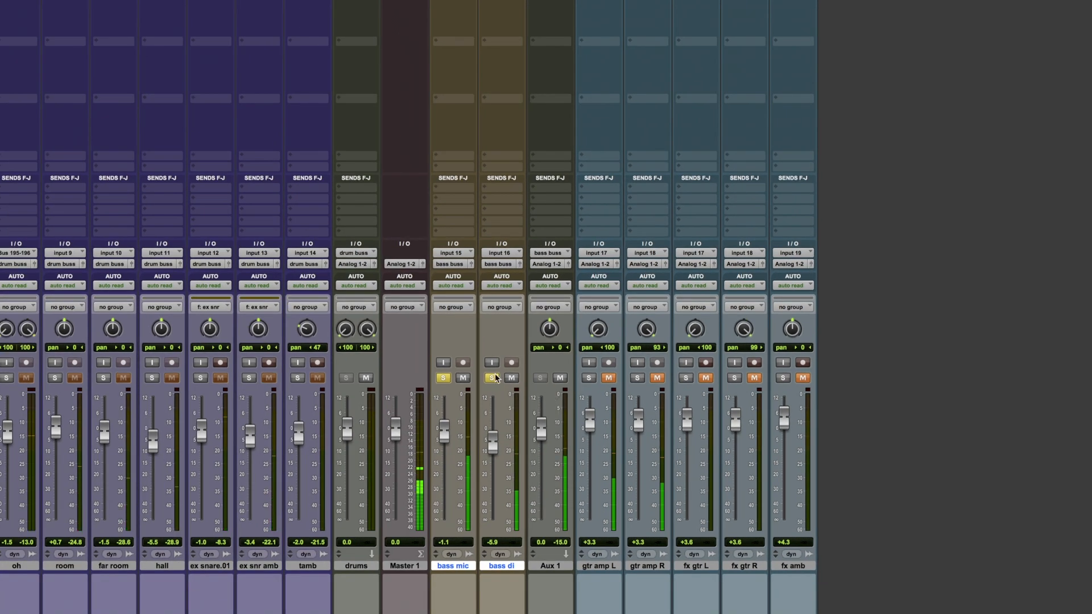
click(468, 370)
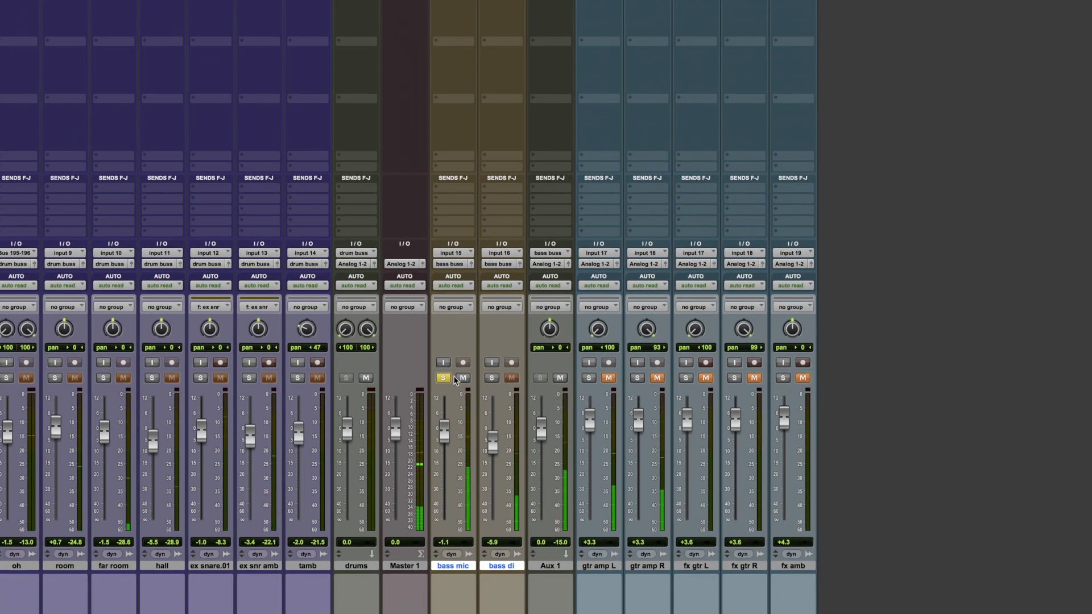
click(449, 378)
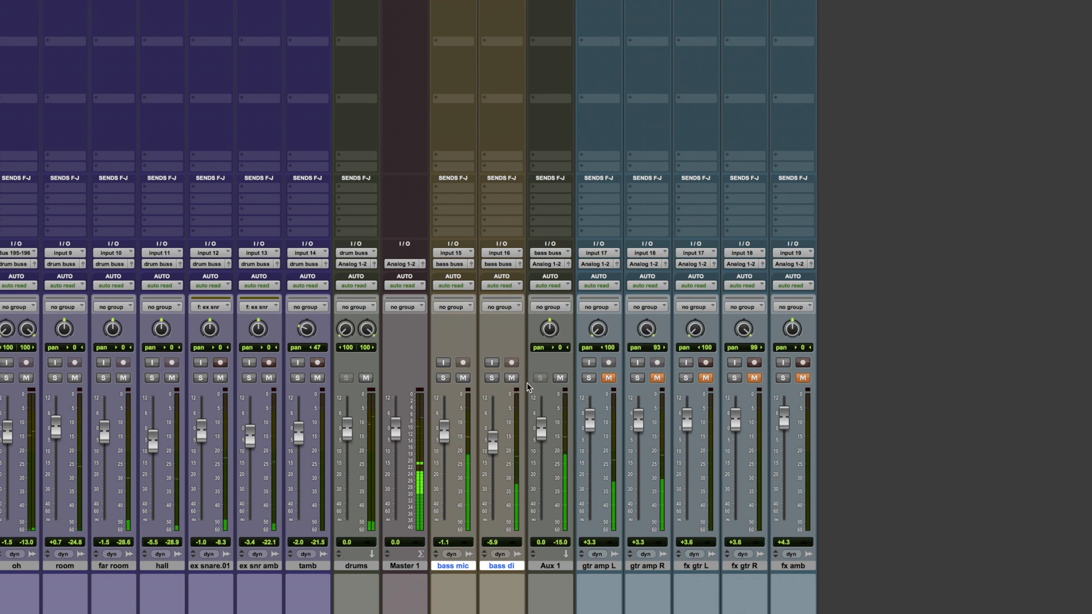
Step: Test the bass aux fader during playback by lowering it to about -23 dB and resetting it to 0.0 dB
key(space)
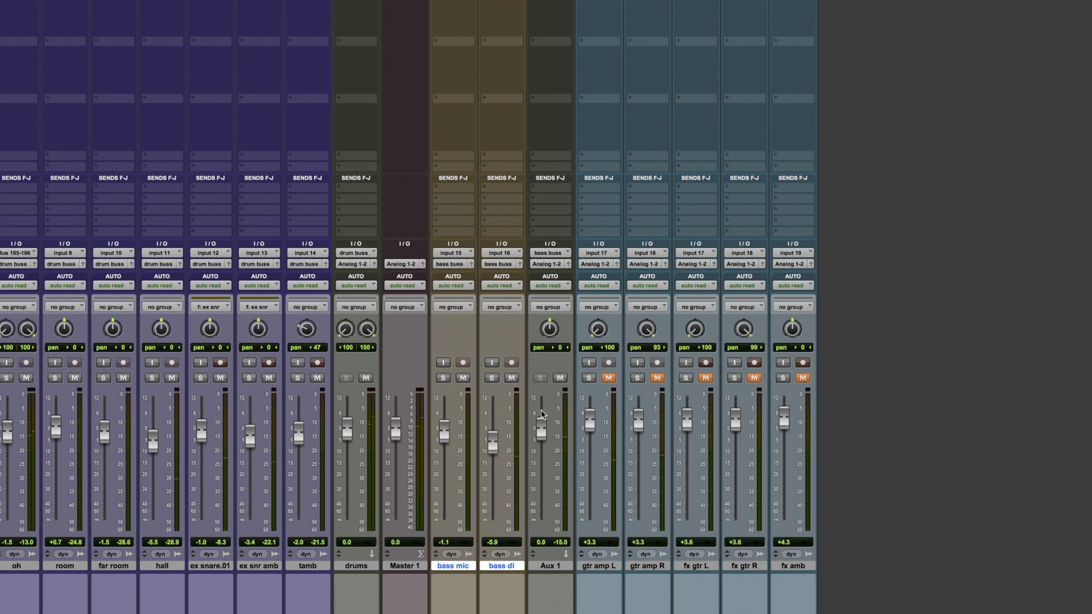
key(space)
drag(542, 431, 544, 487)
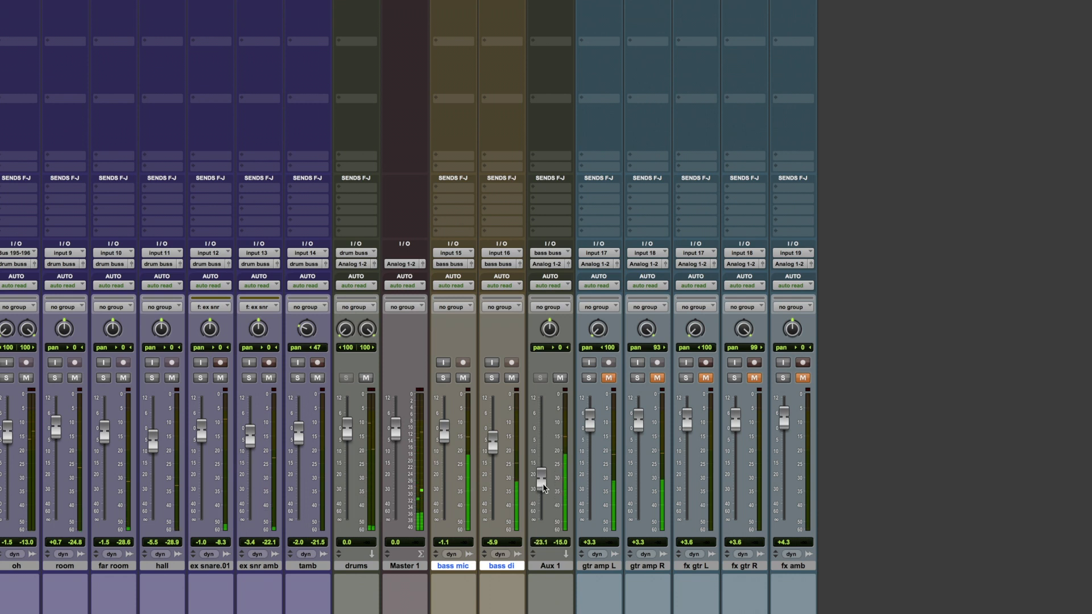
alt+click(544, 487)
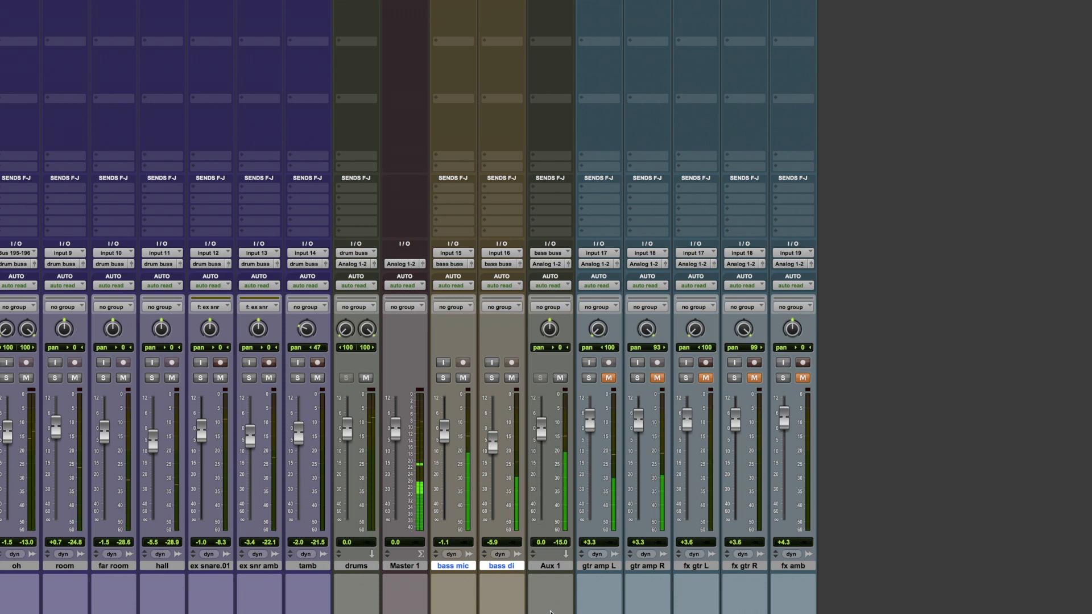
Step: Rename the Aux 1 track beside the bass tracks as "bass"
double_click(556, 566)
text(ba)
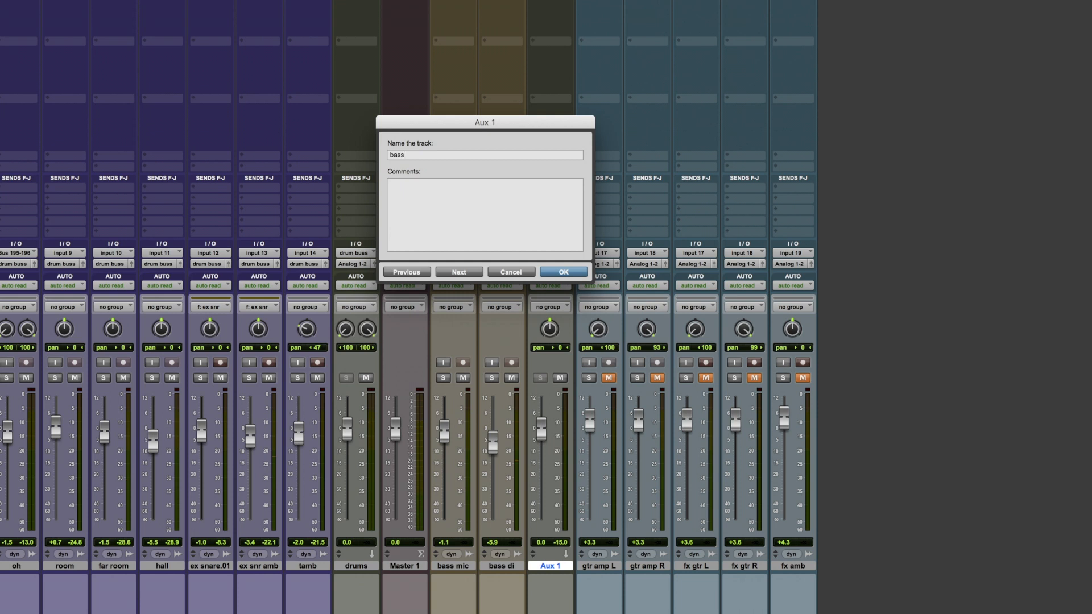
text(ss)
key(Return)
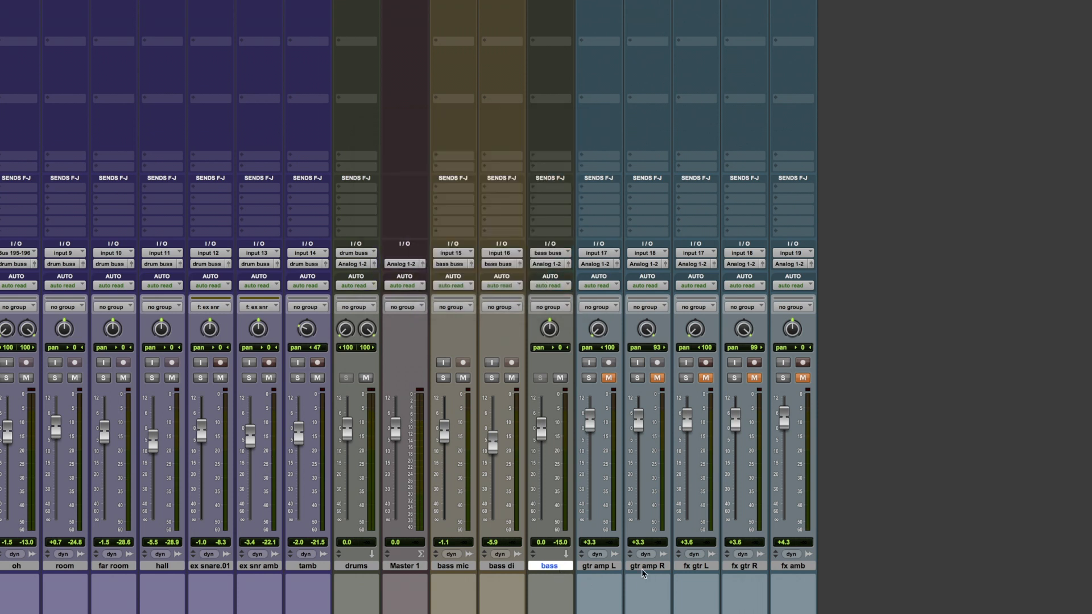
Step: Select all guitar tracks from gtr amp L through fx amb
click(611, 569)
shift+click(796, 567)
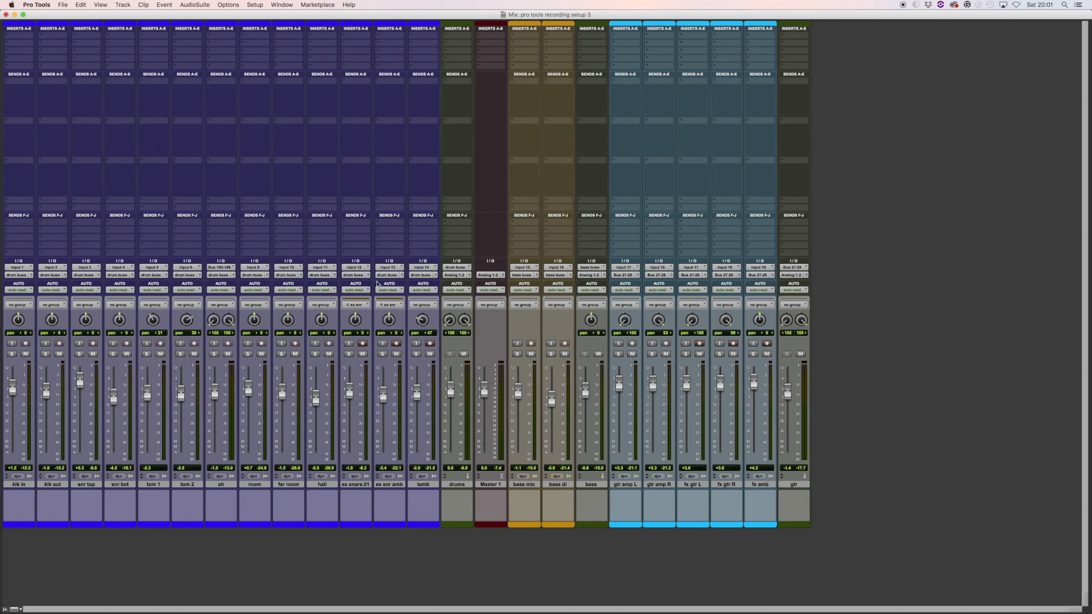
Step: Create one new mono Aux Input track directly after the kik out track
click(57, 485)
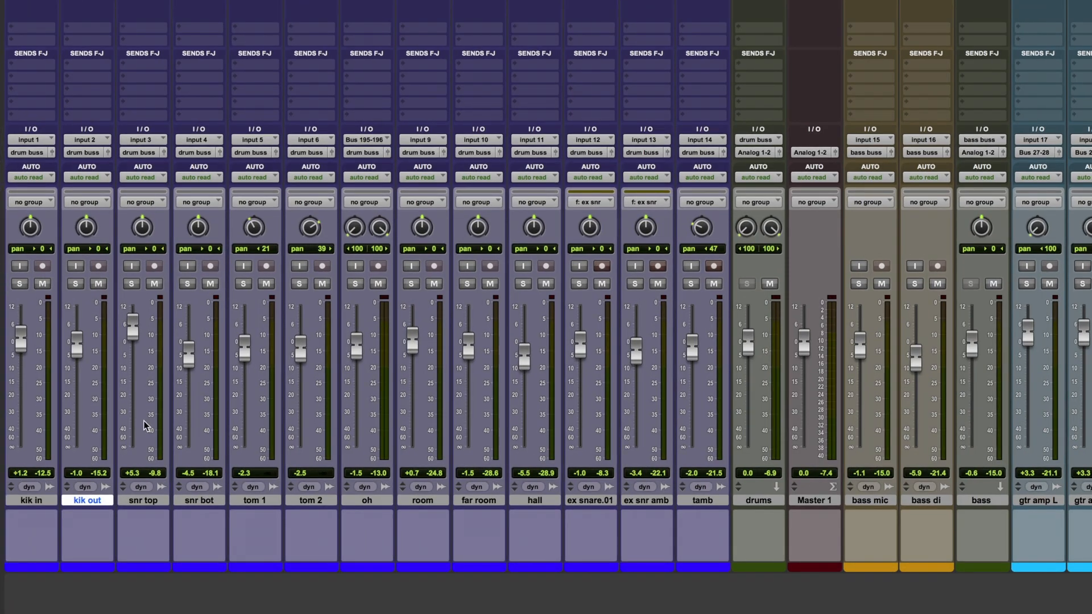
key(super+shift+n)
key(super+Down)
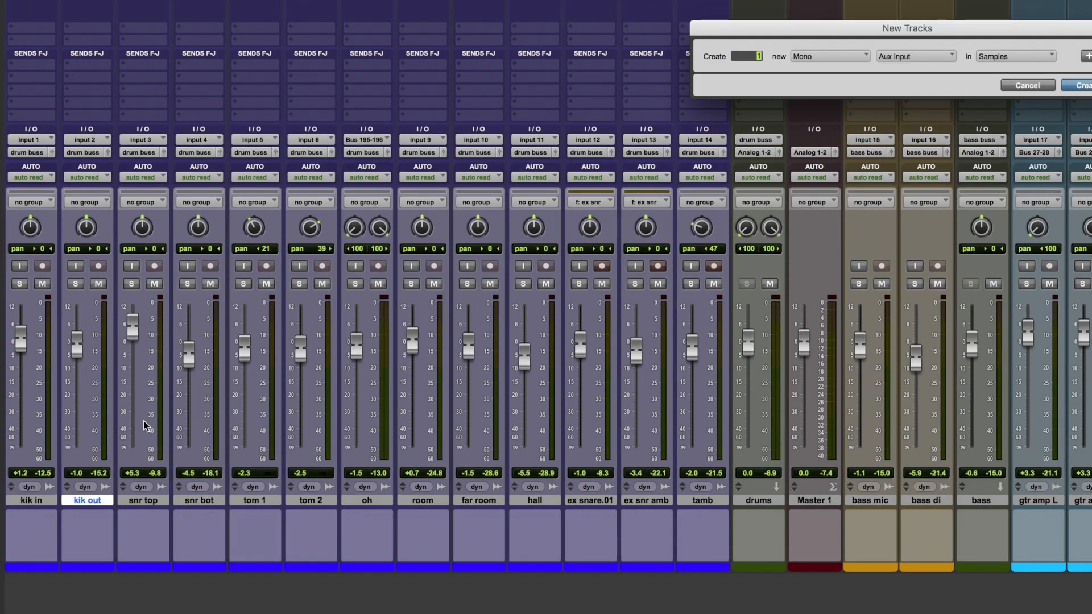
key(Return)
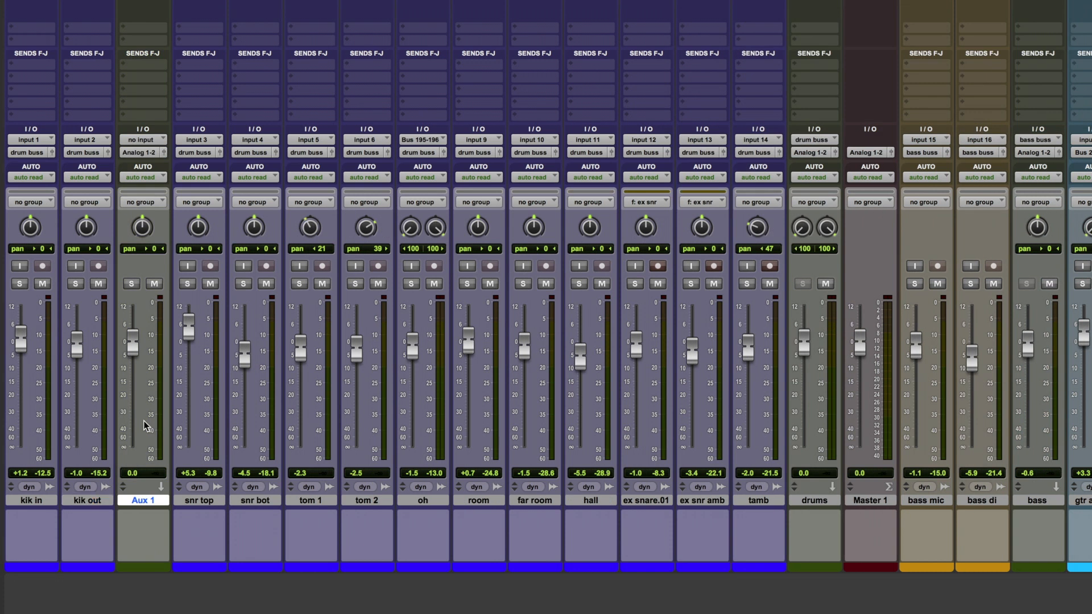
Step: Create another mono Aux Input track and move it directly after the snr bot track
key(super+shift+n)
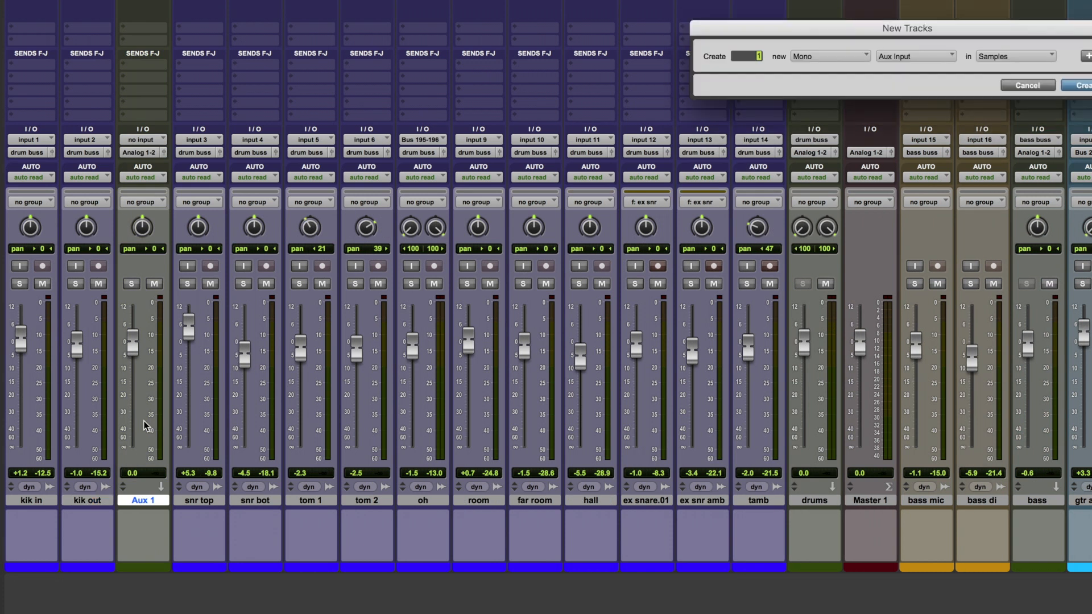
key(Return)
click(197, 501)
click(196, 501)
drag(196, 501, 316, 500)
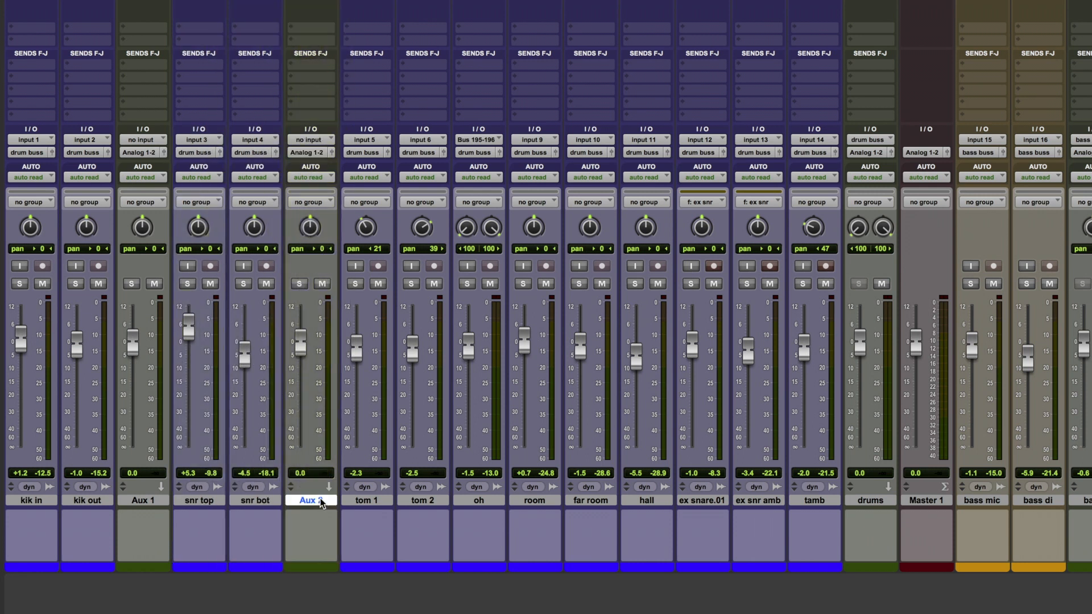
Step: Route the outputs of both the kik in and kik out tracks to the mono Bus 29
click(93, 501)
shift+click(45, 501)
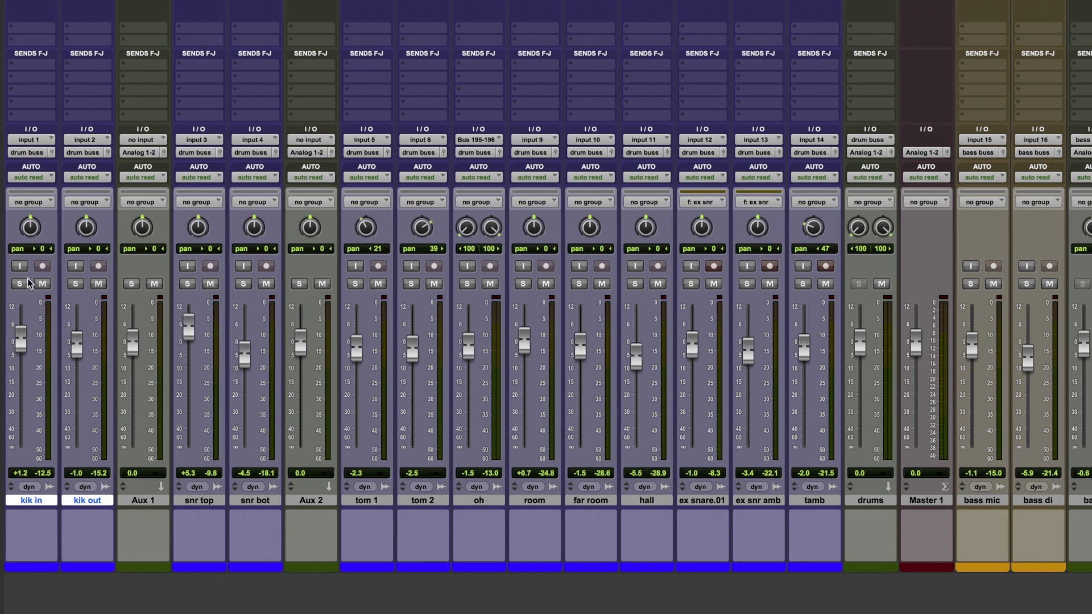
click(26, 154)
mouse_move(42, 166)
mouse_move(176, 164)
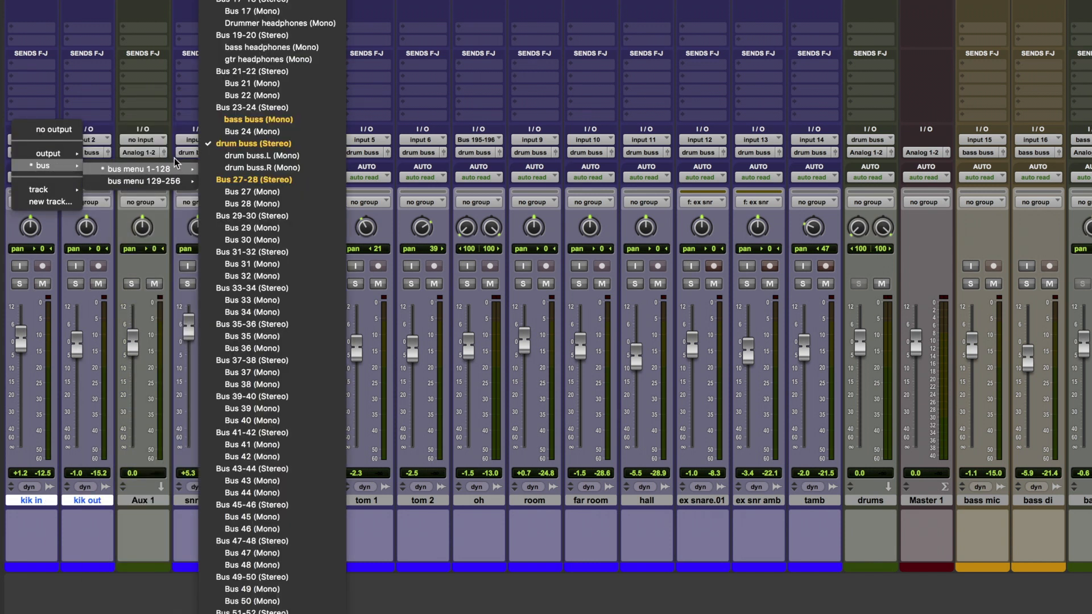
alt+shift+click(247, 228)
Step: Set the input of the aux after kik out to the mono Bus 29 and make that aux solo safe
click(151, 141)
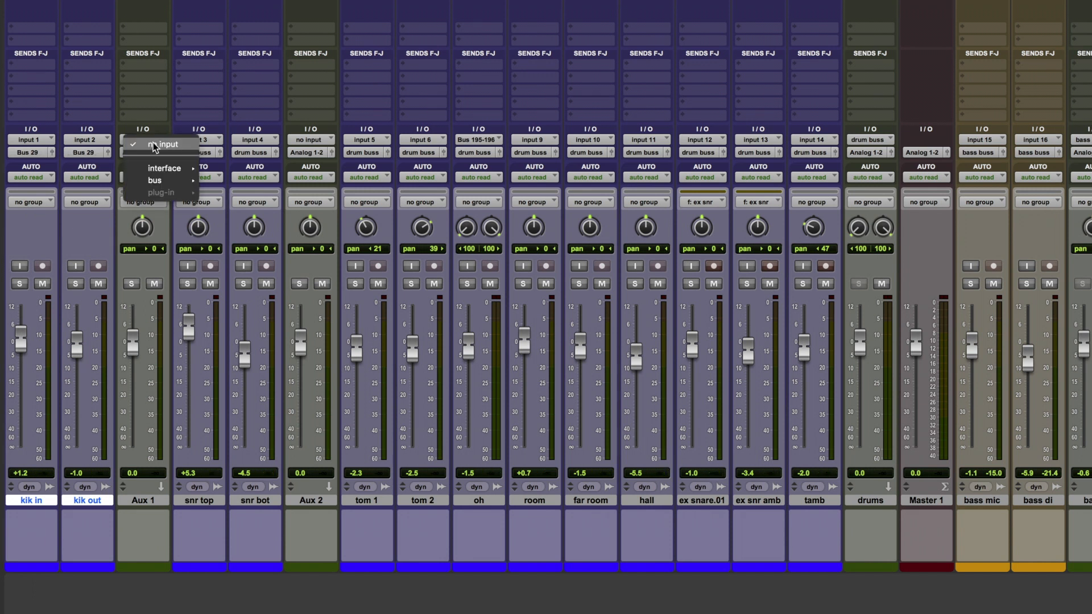
mouse_move(155, 181)
mouse_move(248, 184)
click(361, 48)
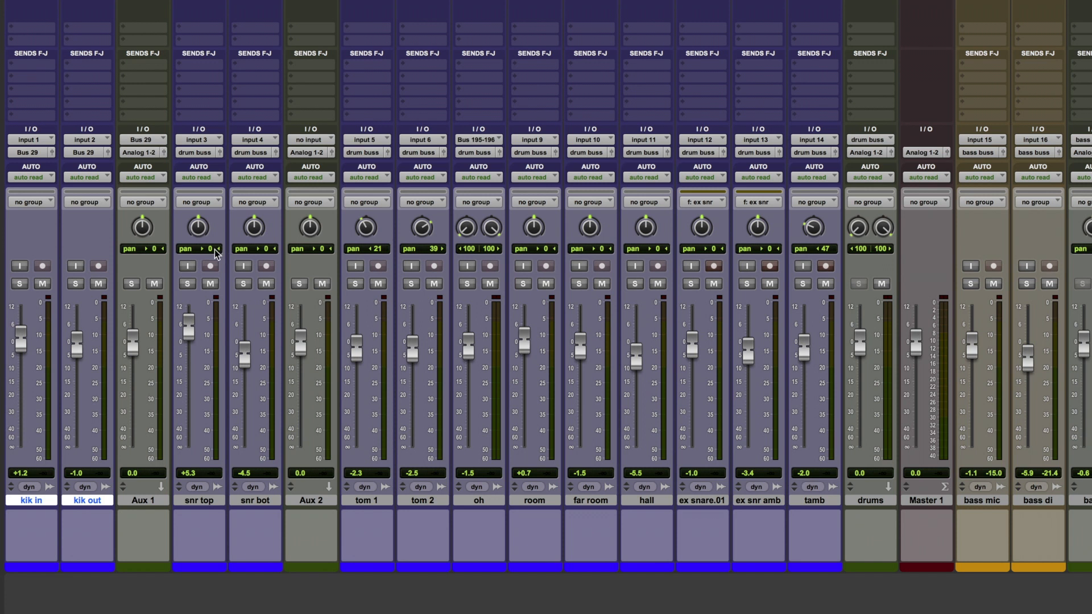
super+click(131, 283)
Step: Rename the Aux 1 track after kik out as "kik buss"
double_click(153, 501)
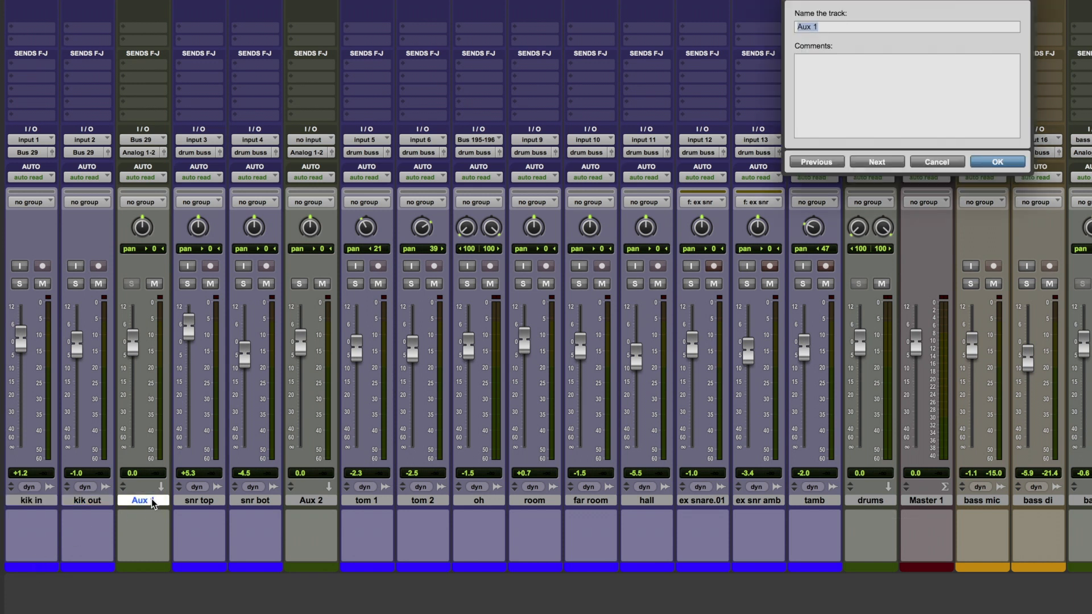
text(kik buss)
key(Return)
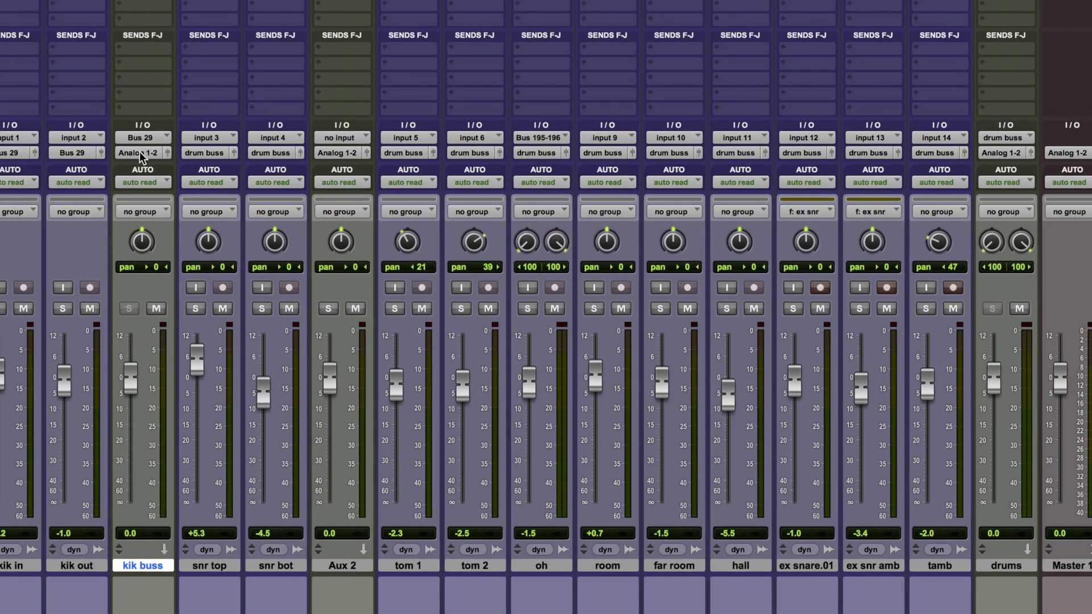
Step: Route the output of the kik buss aux to the stereo drum buss
click(143, 153)
mouse_move(173, 168)
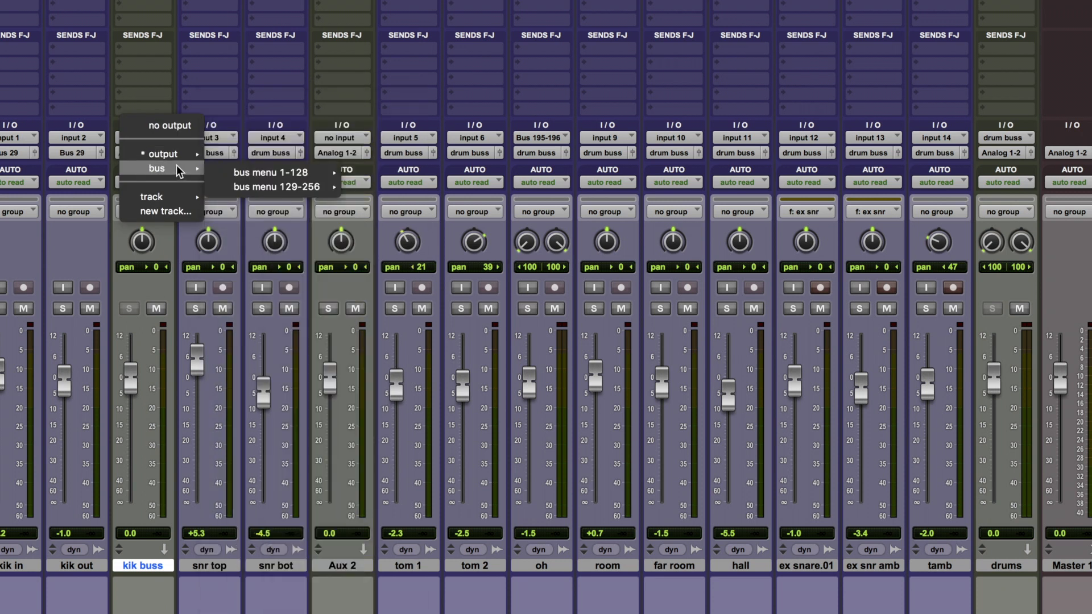
mouse_move(268, 172)
click(392, 171)
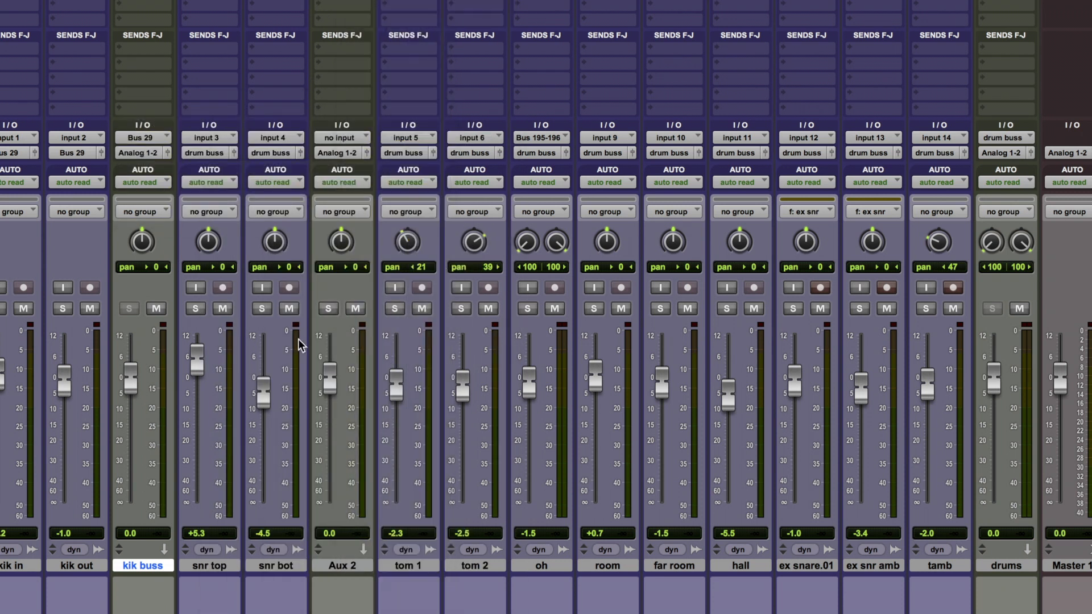
Step: Route the outputs of both the snr top and snr bot tracks to the mono Bus 30
click(281, 566)
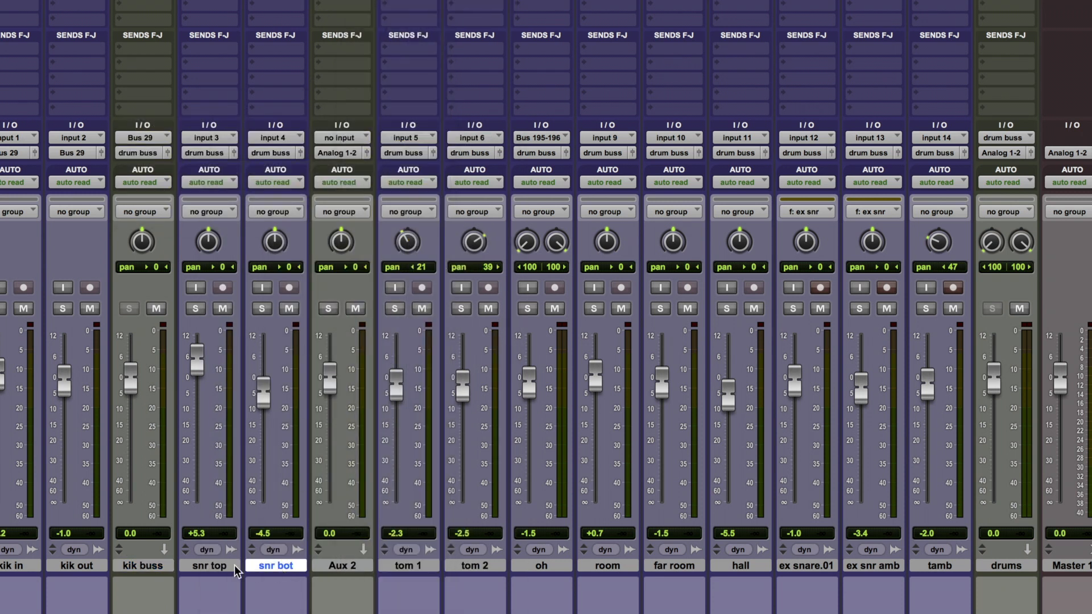
shift+click(234, 566)
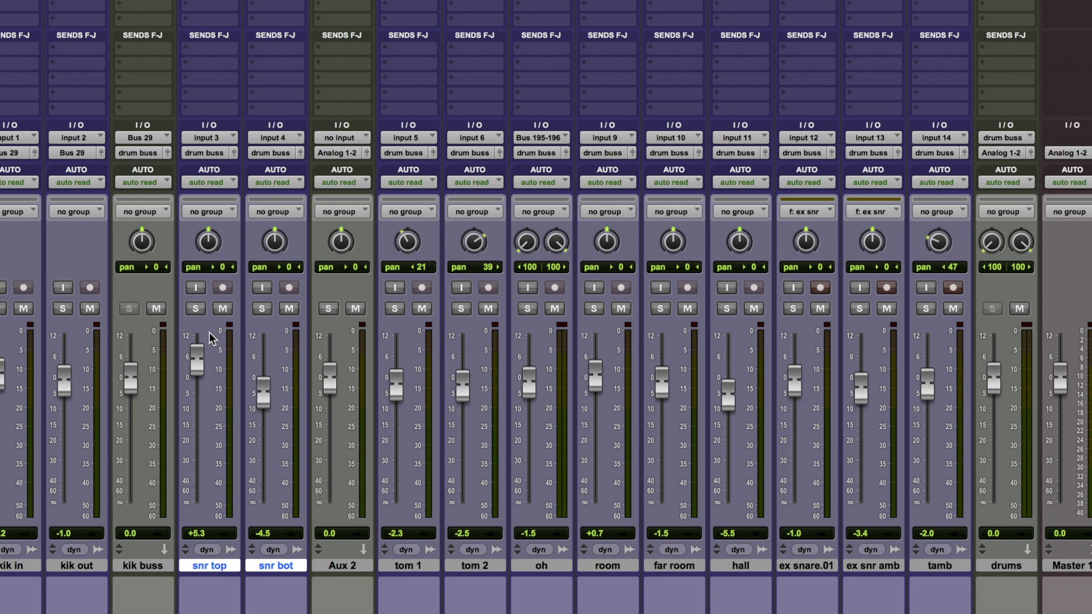
click(203, 153)
mouse_move(222, 168)
mouse_move(318, 173)
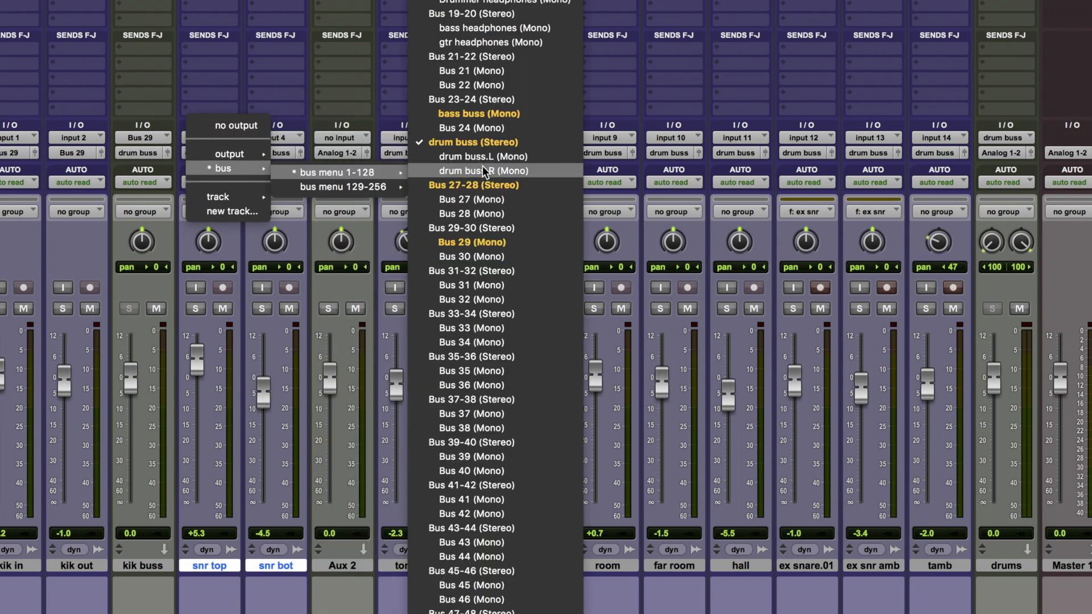
alt+shift+click(471, 256)
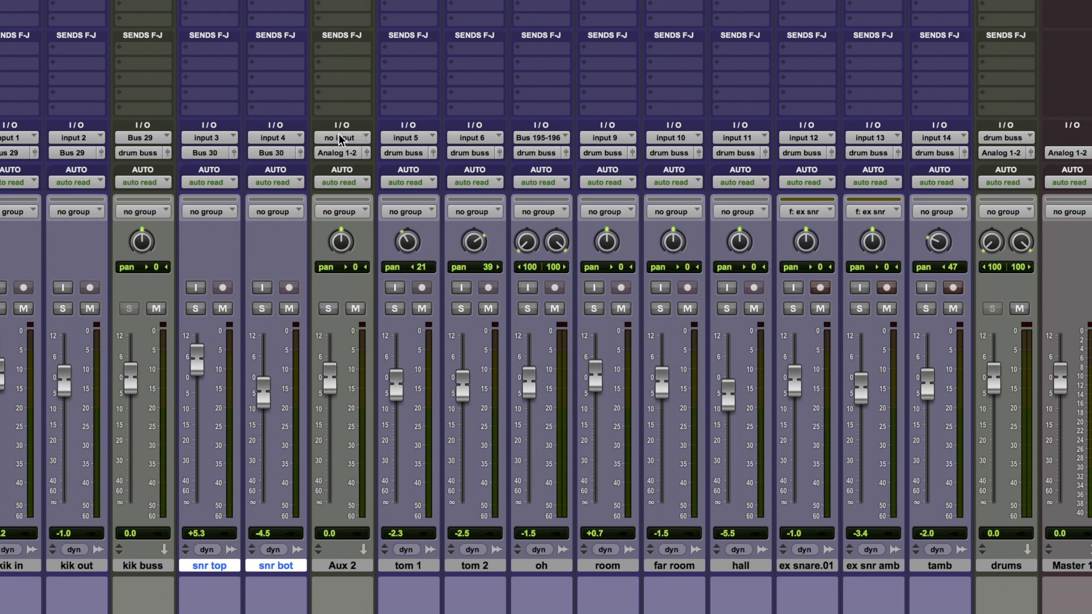
Step: Set the input of the Aux 2 track after snr bot to the mono Bus 30
click(340, 139)
mouse_move(356, 186)
mouse_move(462, 190)
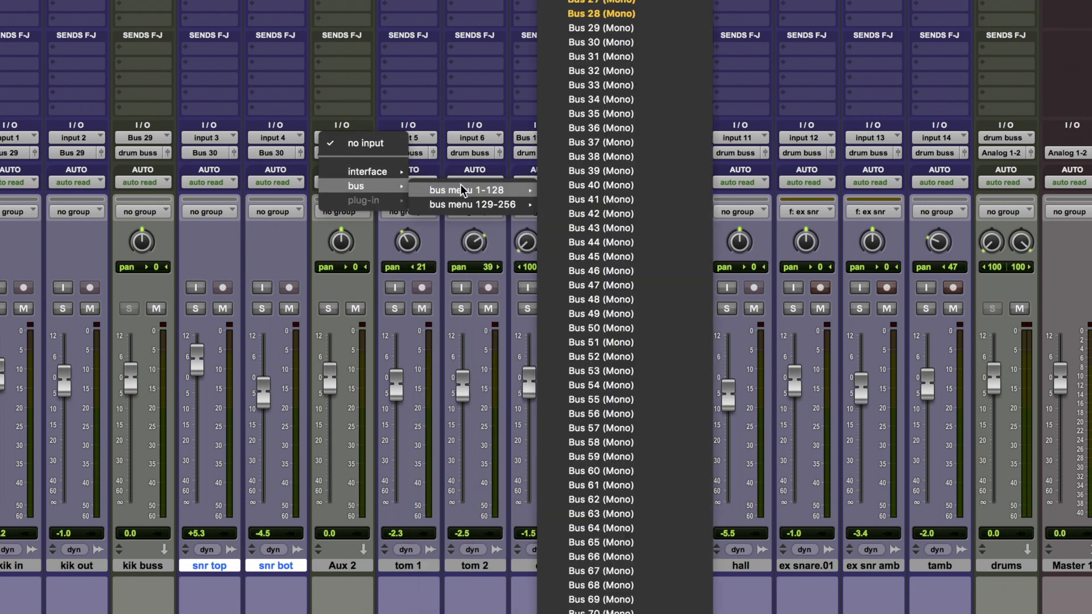
click(601, 43)
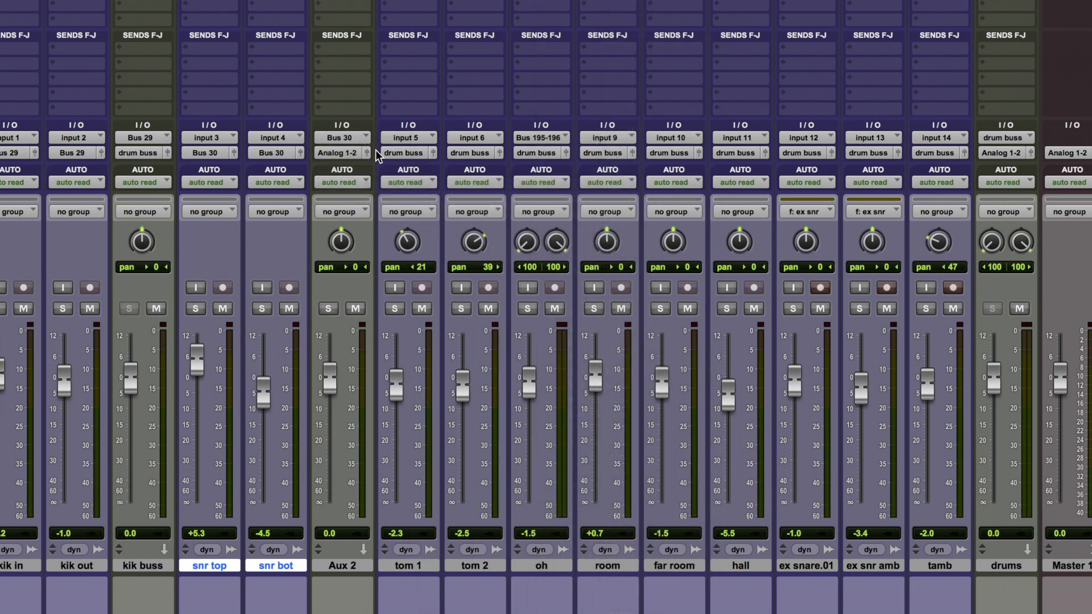
Step: Route the output of the Aux 2 track to the stereo drum buss and make the track solo safe
click(340, 152)
mouse_move(356, 168)
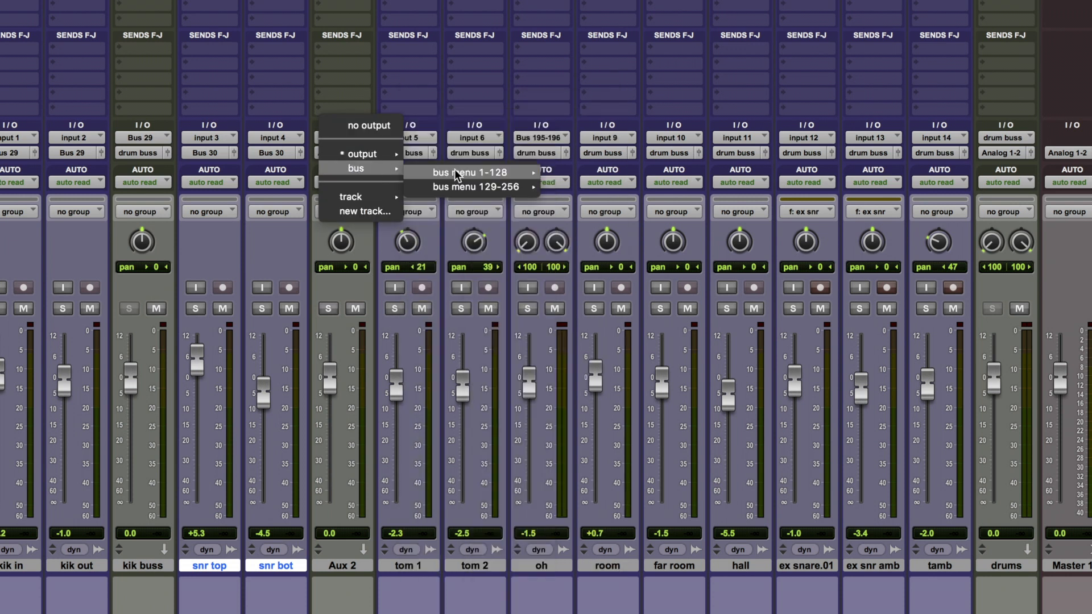
mouse_move(456, 172)
click(574, 142)
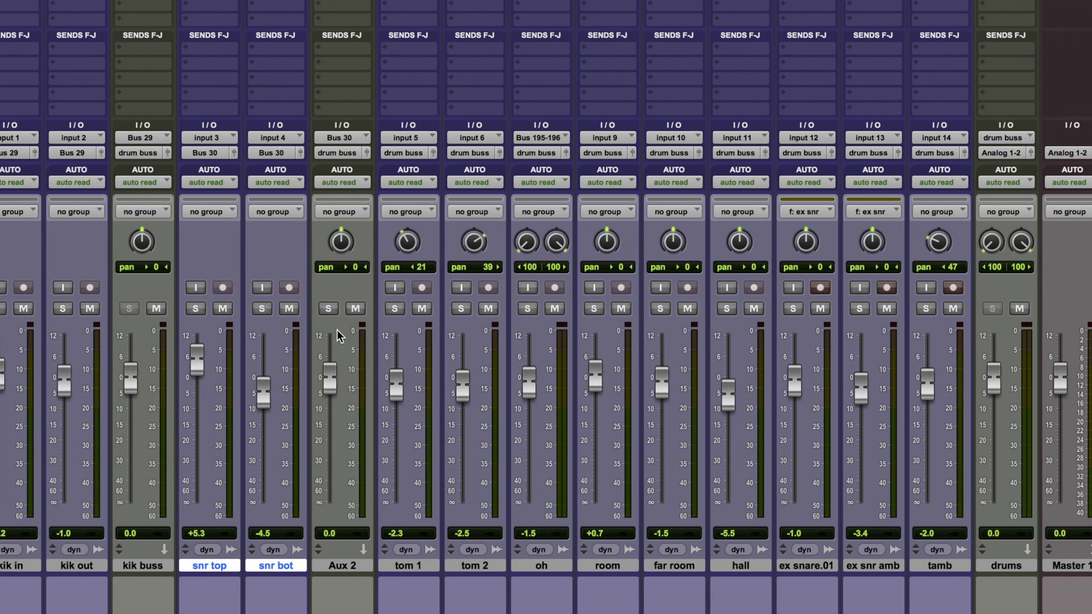
super+click(328, 309)
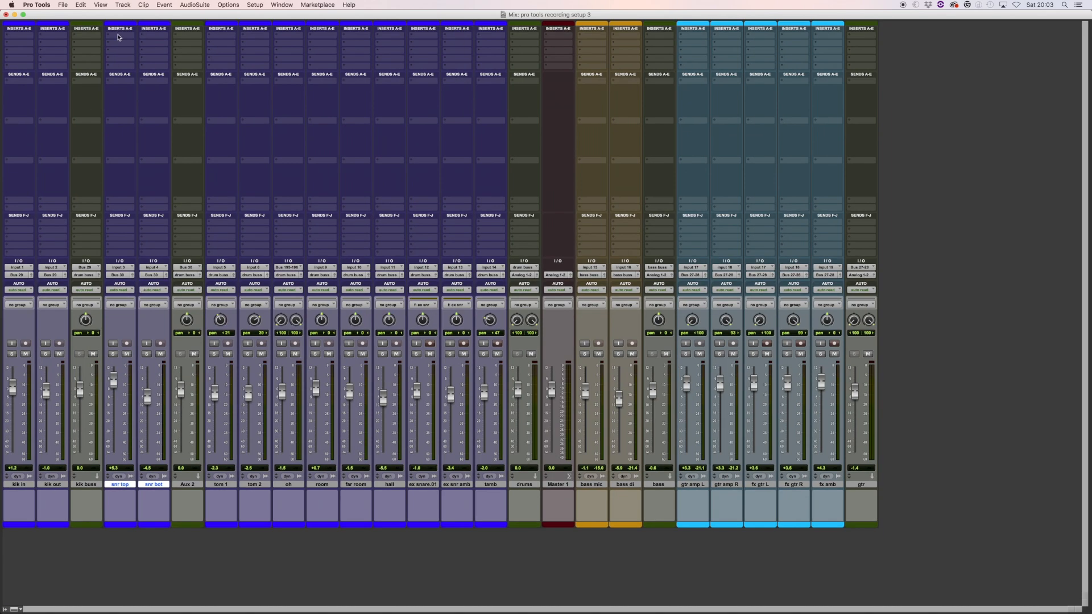
click(118, 38)
click(151, 36)
click(154, 38)
click(190, 36)
click(189, 37)
click(154, 96)
click(159, 202)
click(137, 98)
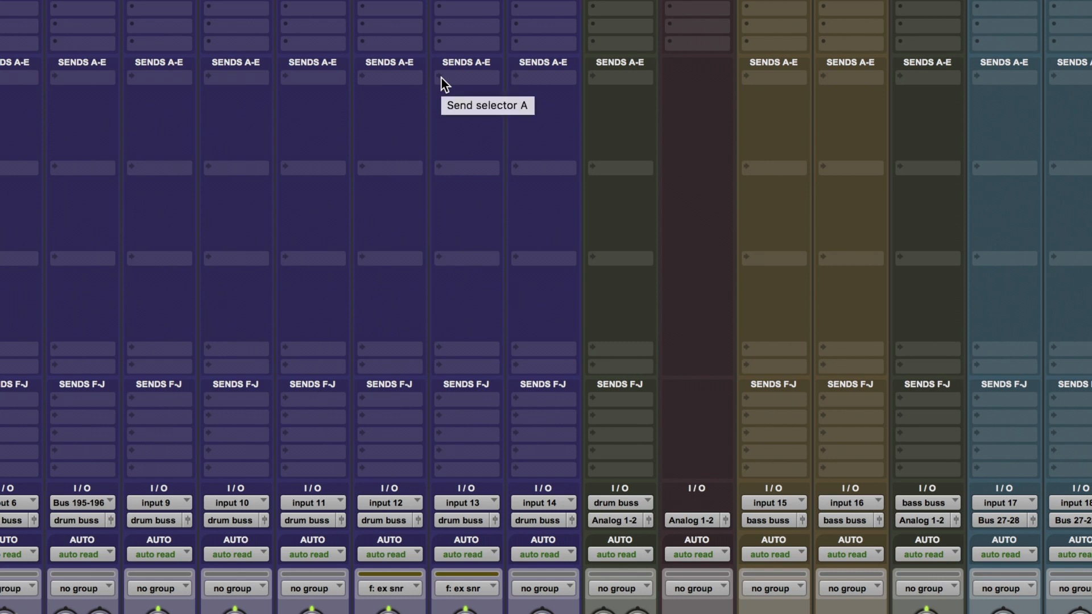
Step: Add send A to the stereo Bus 33-34 on all tracks and close the floating send window
click(442, 79)
mouse_move(468, 133)
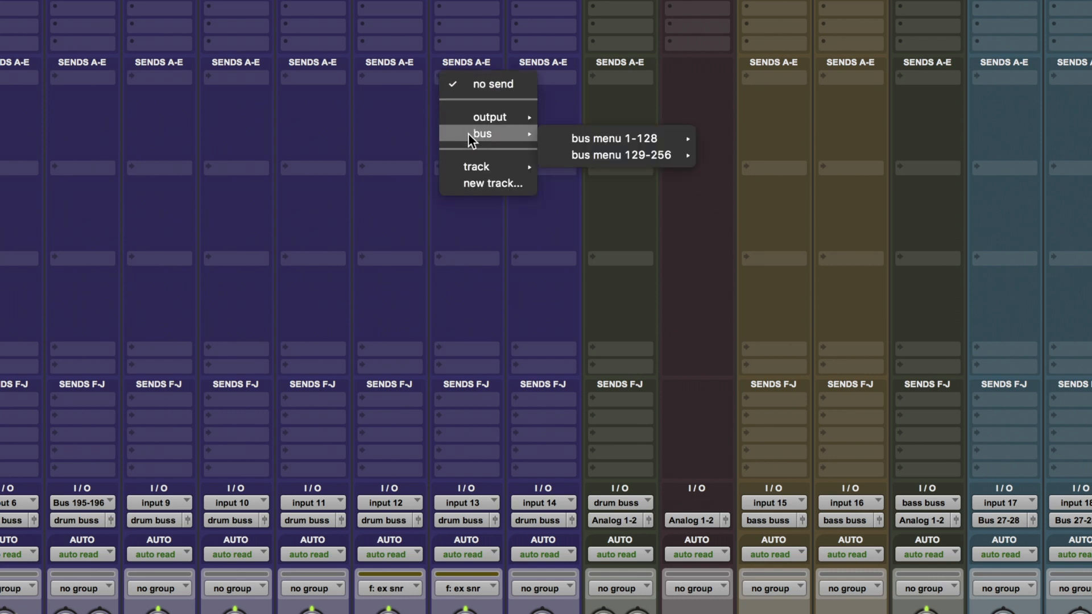
mouse_move(622, 138)
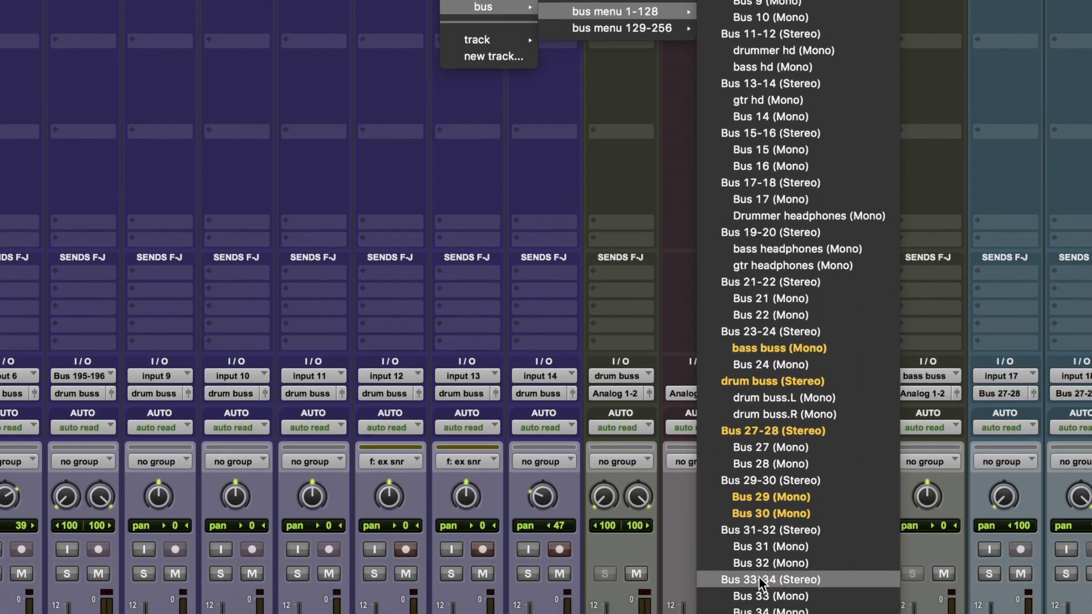
alt+click(759, 577)
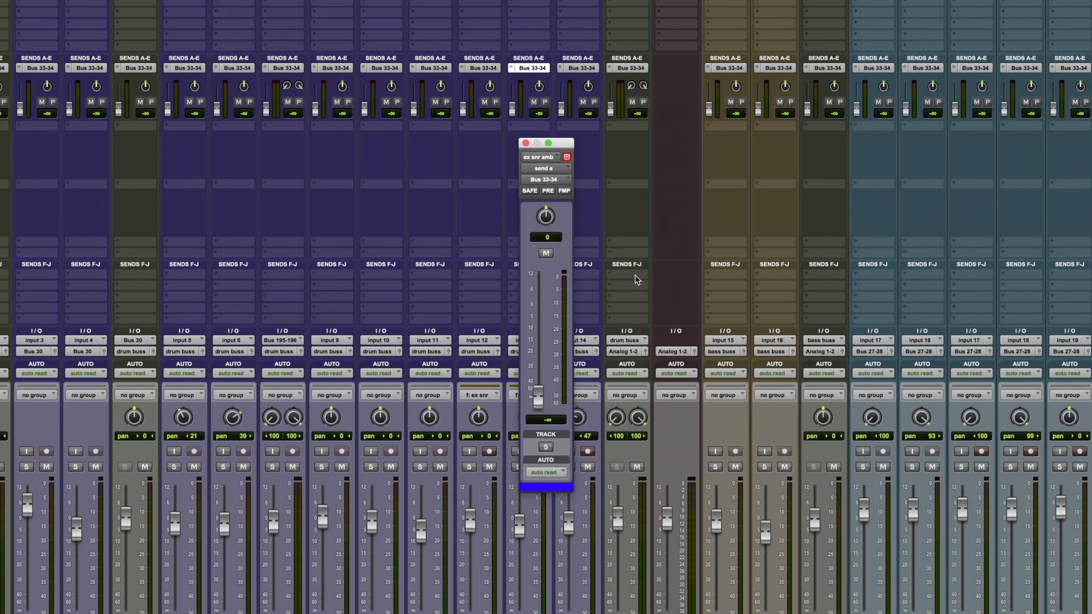
click(525, 143)
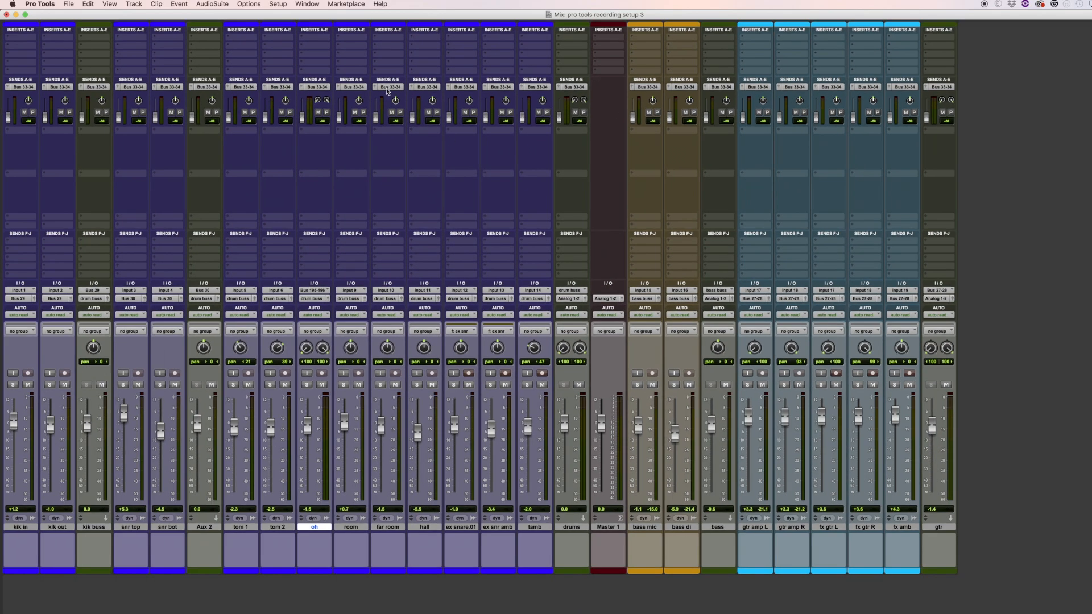
Step: Add send B to the stereo Bus 35-36 on all tracks and close the floating send window
click(412, 135)
mouse_move(432, 157)
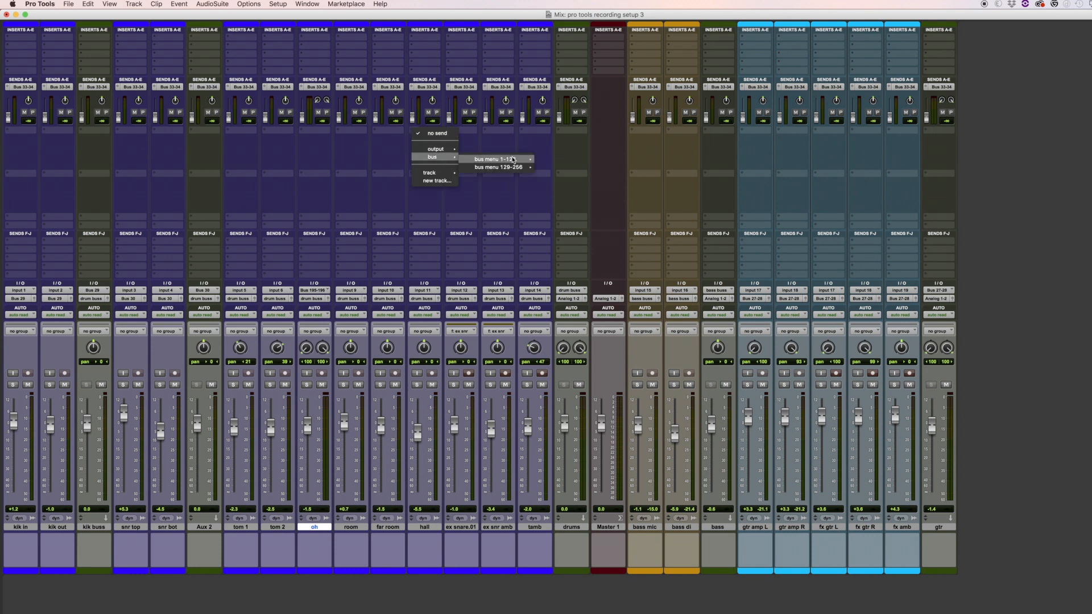
mouse_move(495, 159)
alt+click(553, 412)
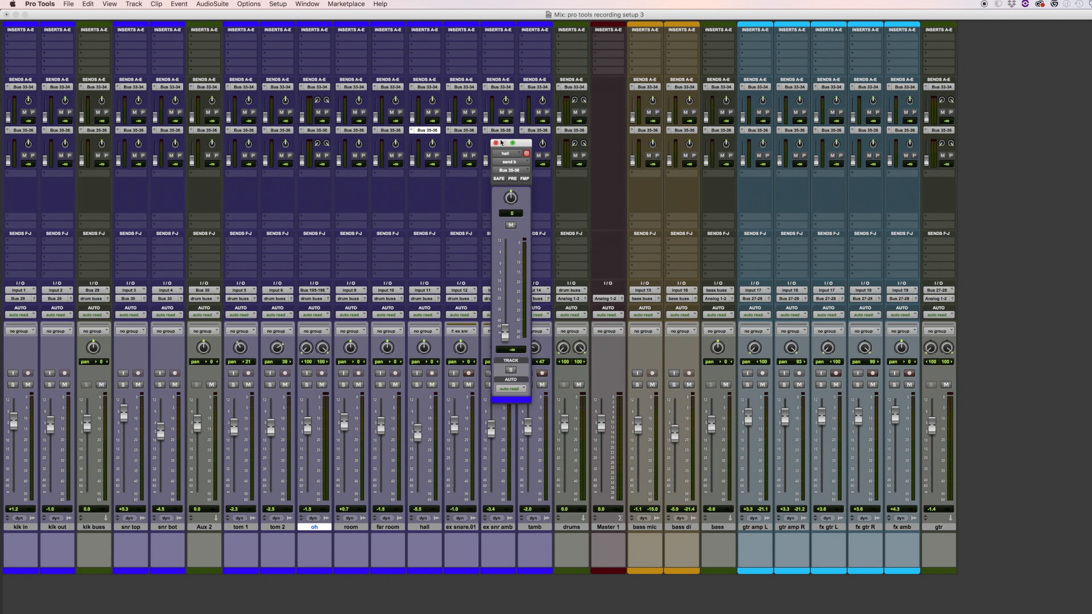
click(496, 146)
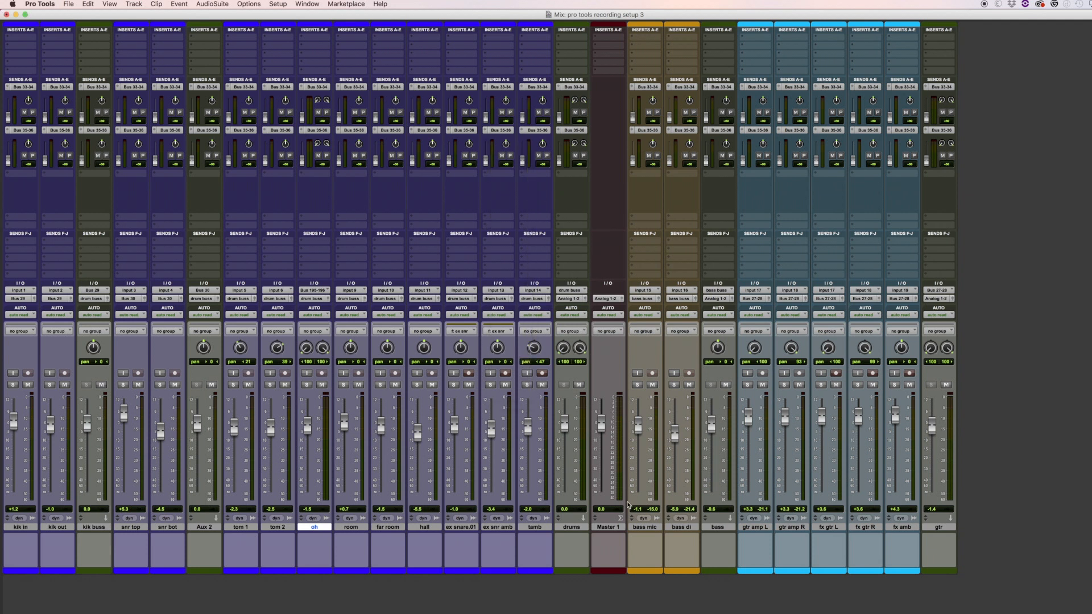
Step: Create one new stereo Aux Input track directly after the Master 1 track
click(616, 529)
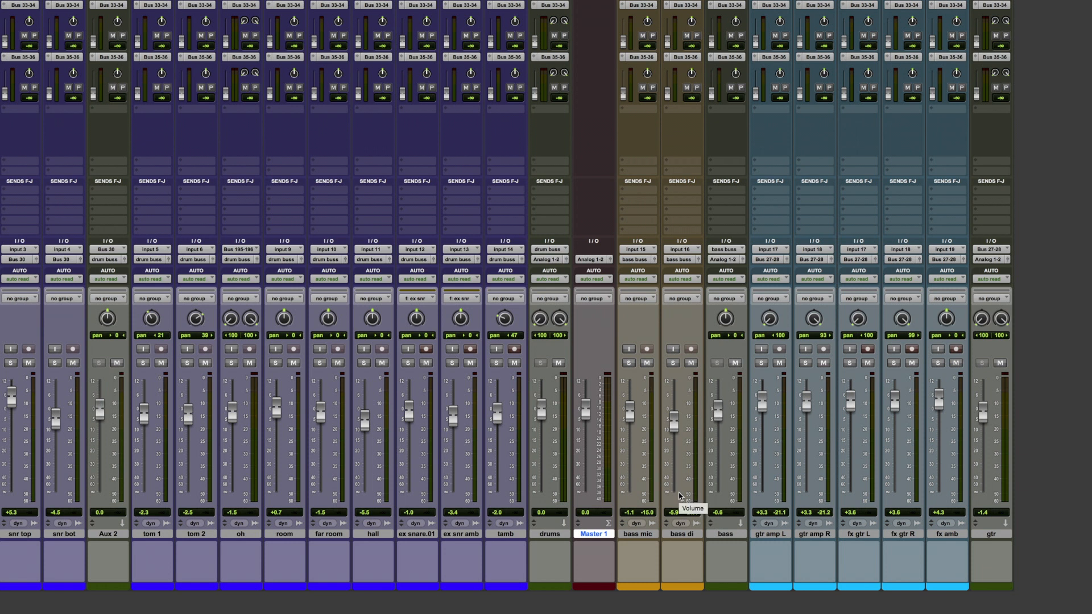
key(super+shift+n)
click(516, 185)
click(519, 194)
click(598, 189)
click(589, 196)
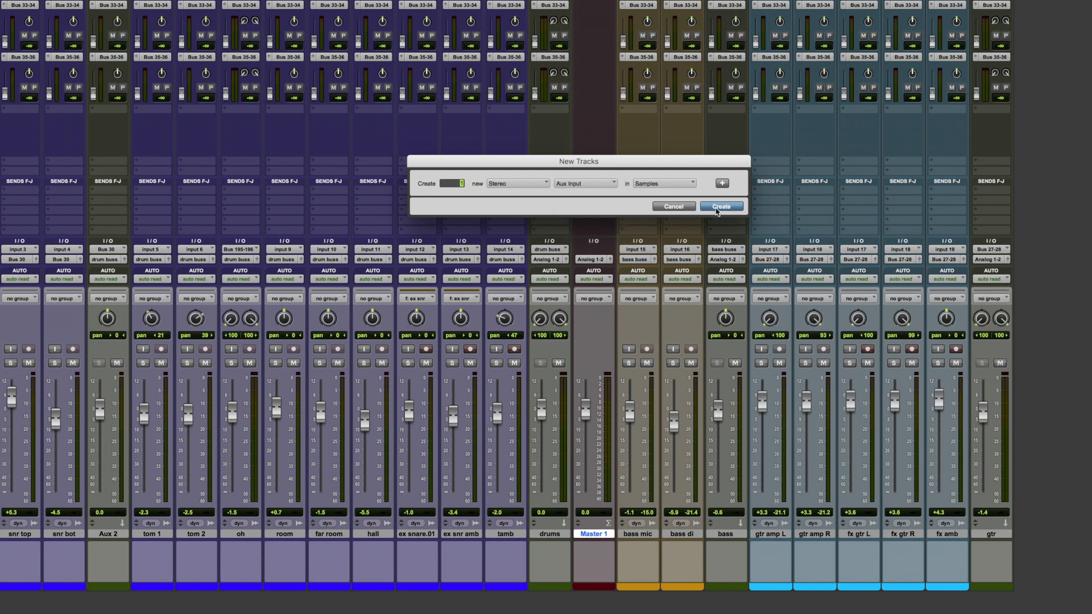
click(718, 207)
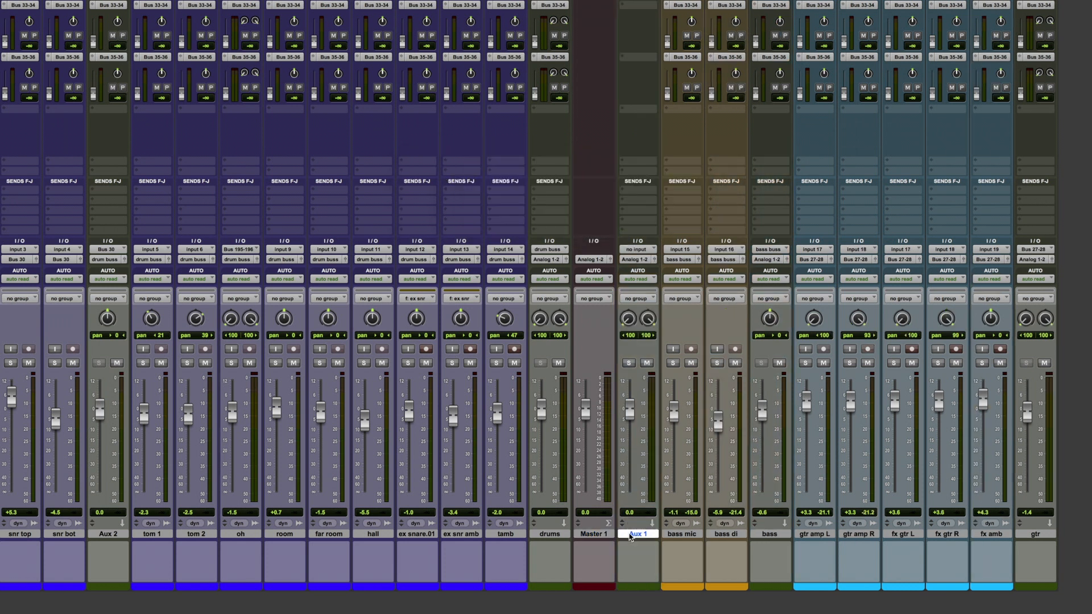
Step: Duplicate the new stereo aux after Master 1, inserting the copy after the selected track
right_click(630, 536)
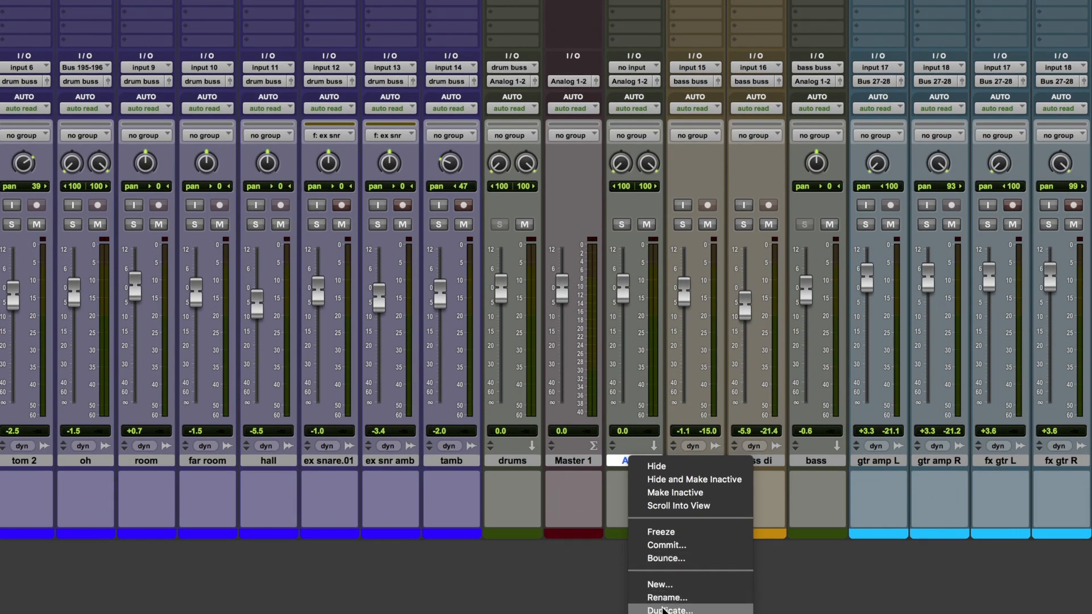
click(663, 610)
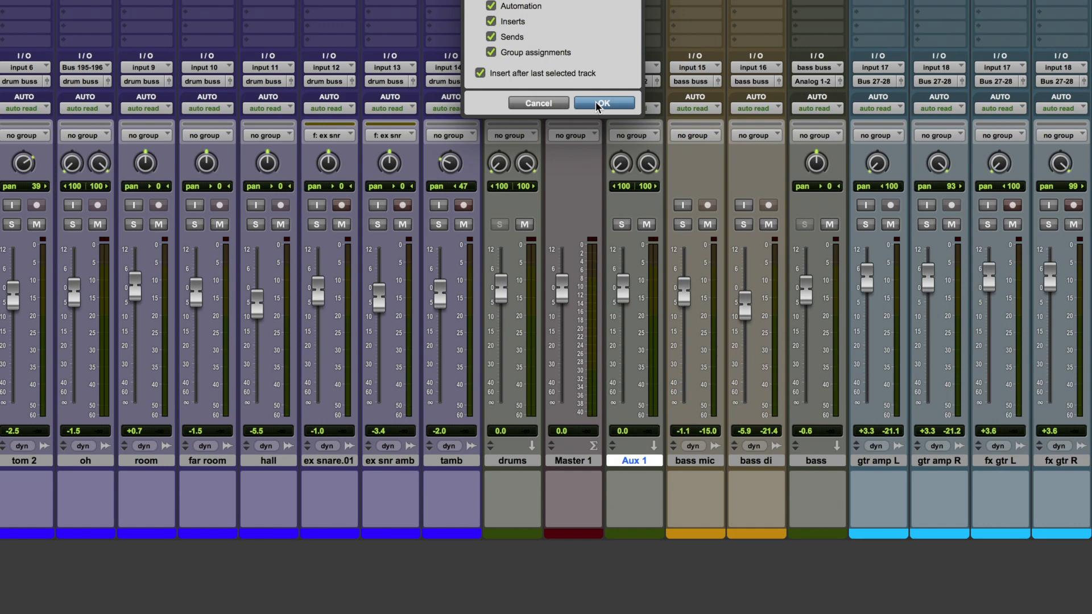
click(599, 103)
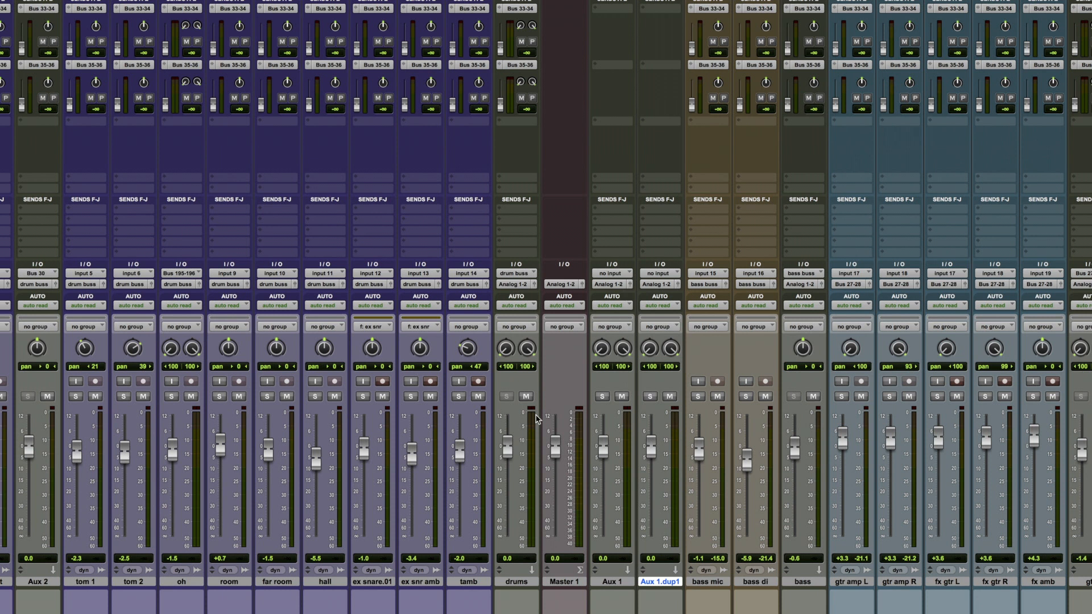
Step: Rename the Aux 1 track as "room verb" and its duplicate as "plate verb"
double_click(626, 538)
text(room verb)
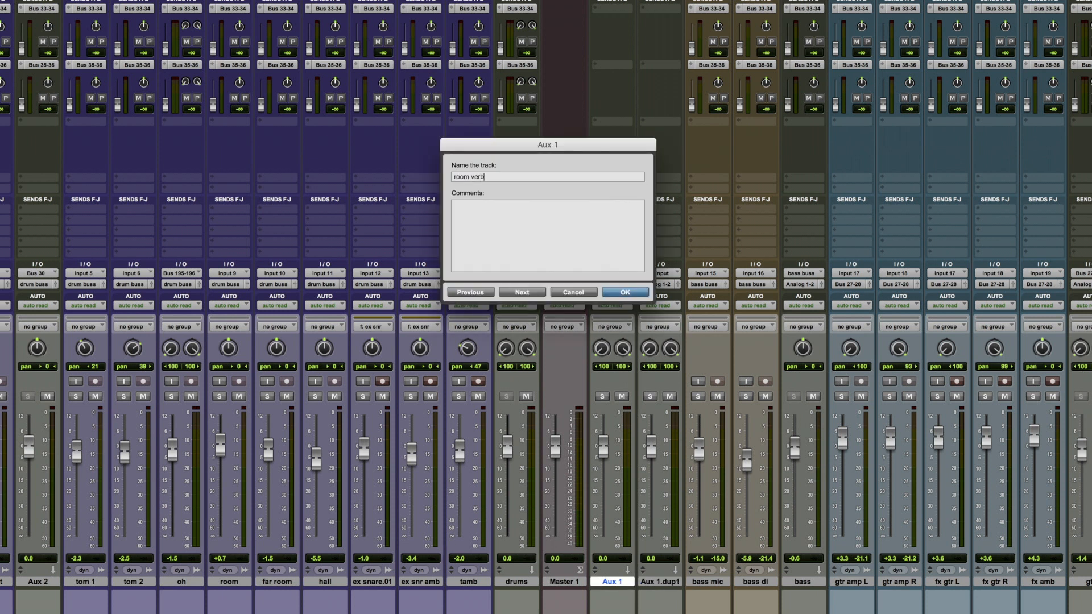
click(515, 293)
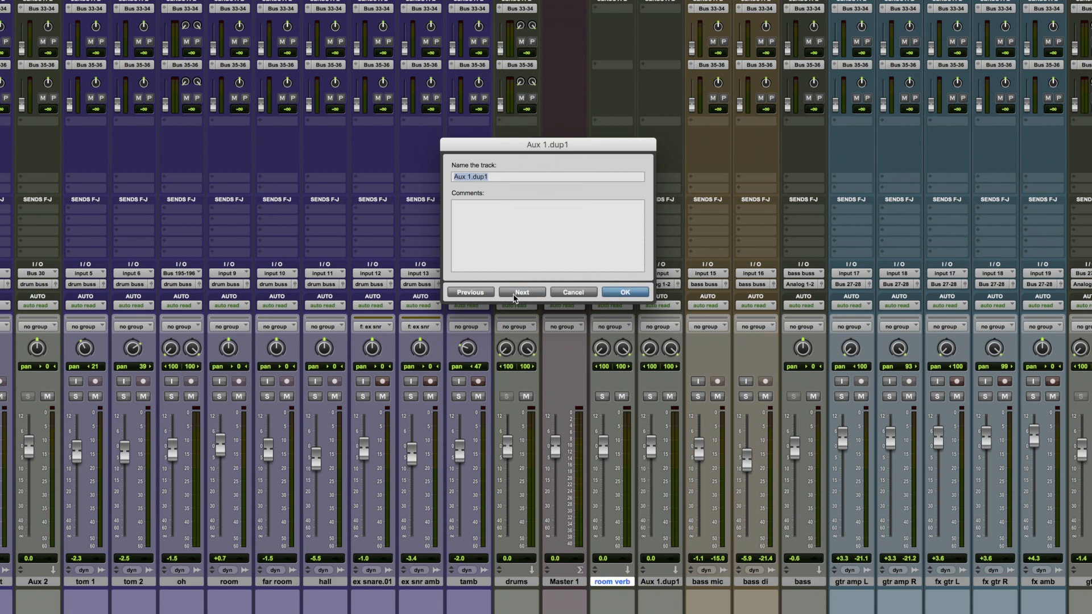
text(plate verb)
key(Return)
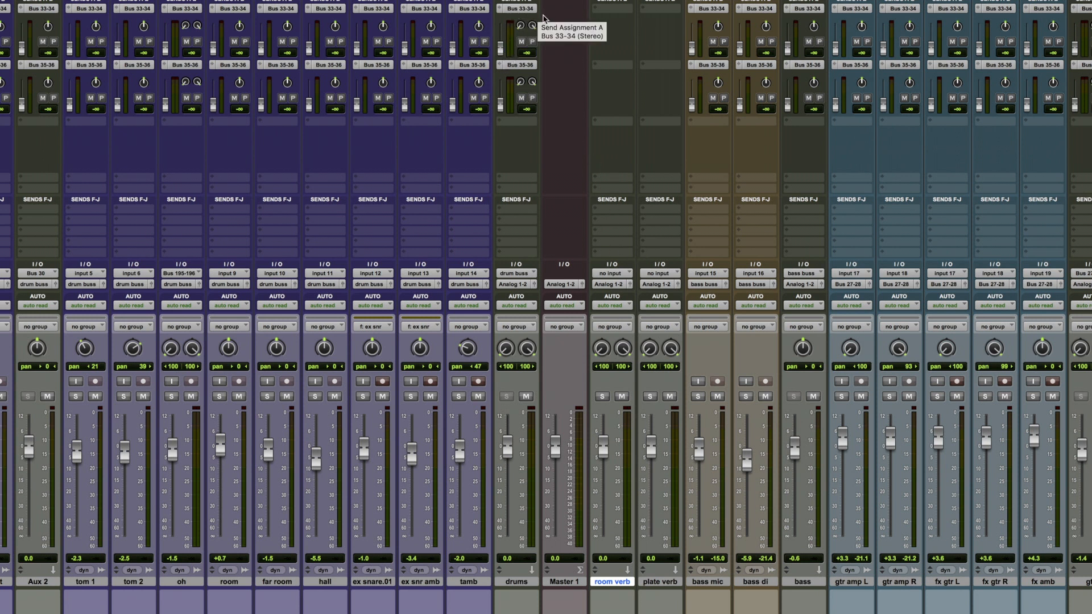
Step: Set the input of the room verb aux to stereo Bus 33-34 and of the plate verb aux to stereo Bus 35-36
click(613, 273)
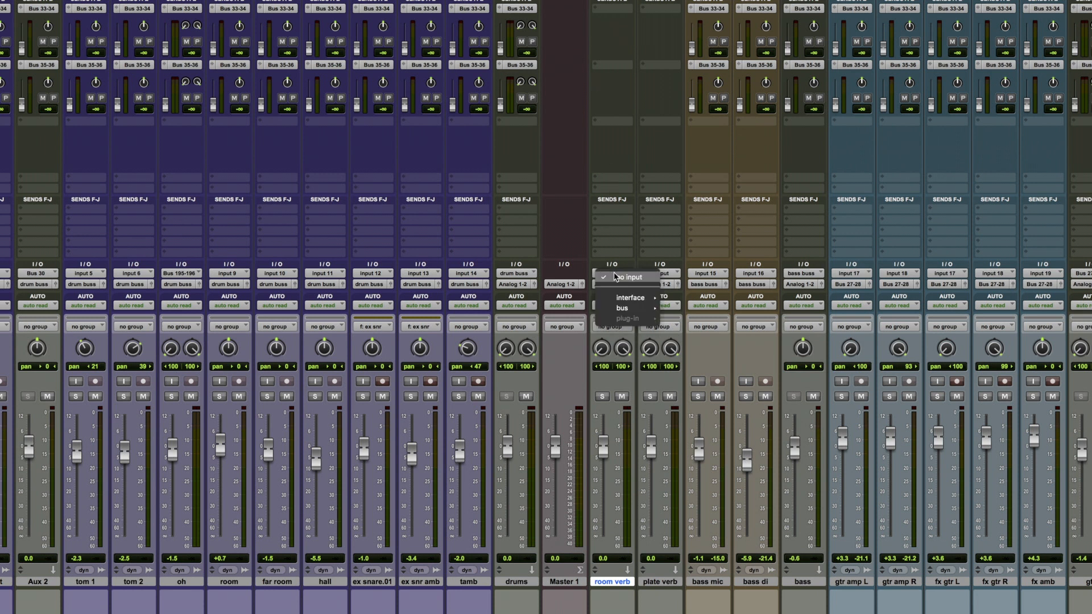
mouse_move(639, 312)
mouse_move(703, 313)
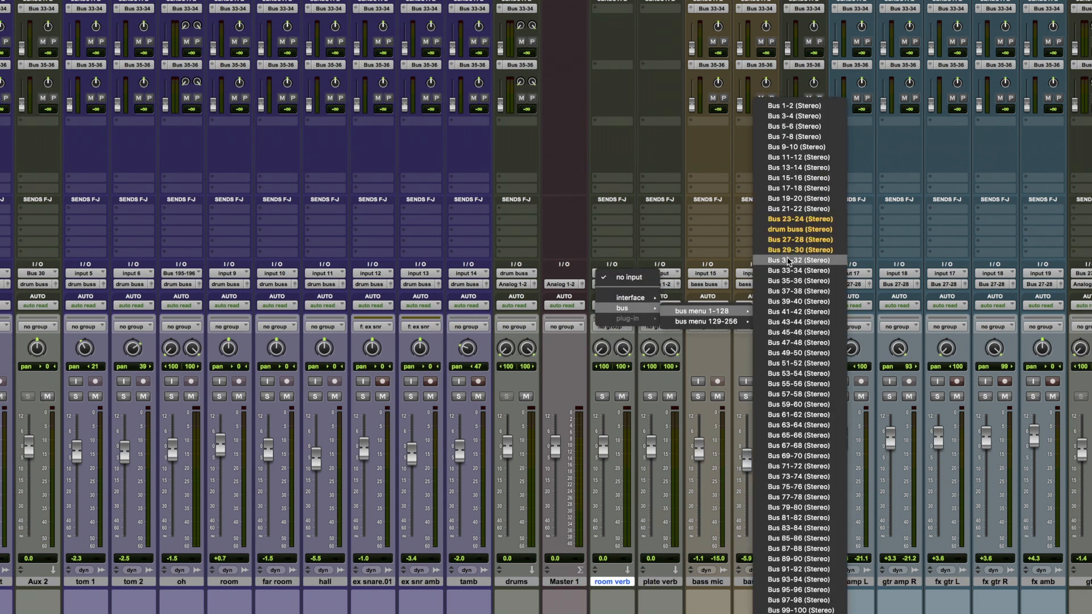
click(792, 271)
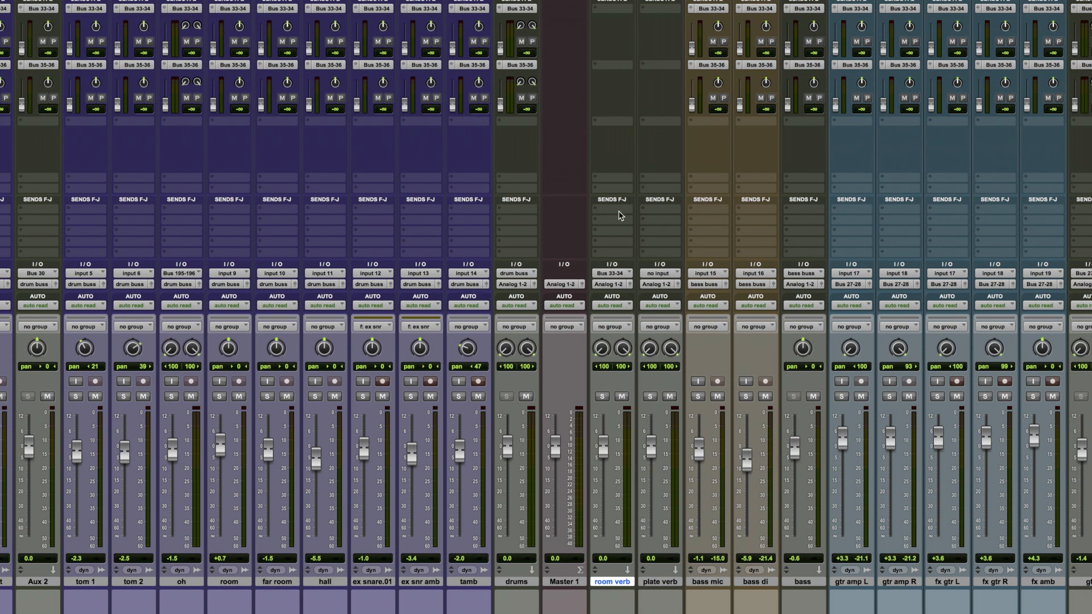
click(673, 276)
mouse_move(695, 310)
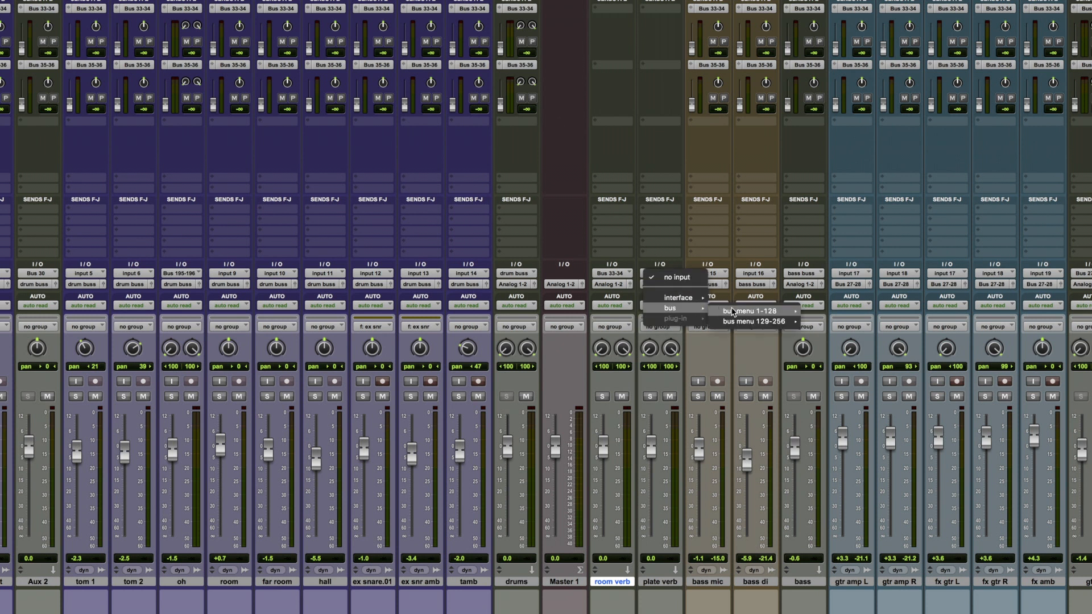
mouse_move(751, 312)
click(833, 281)
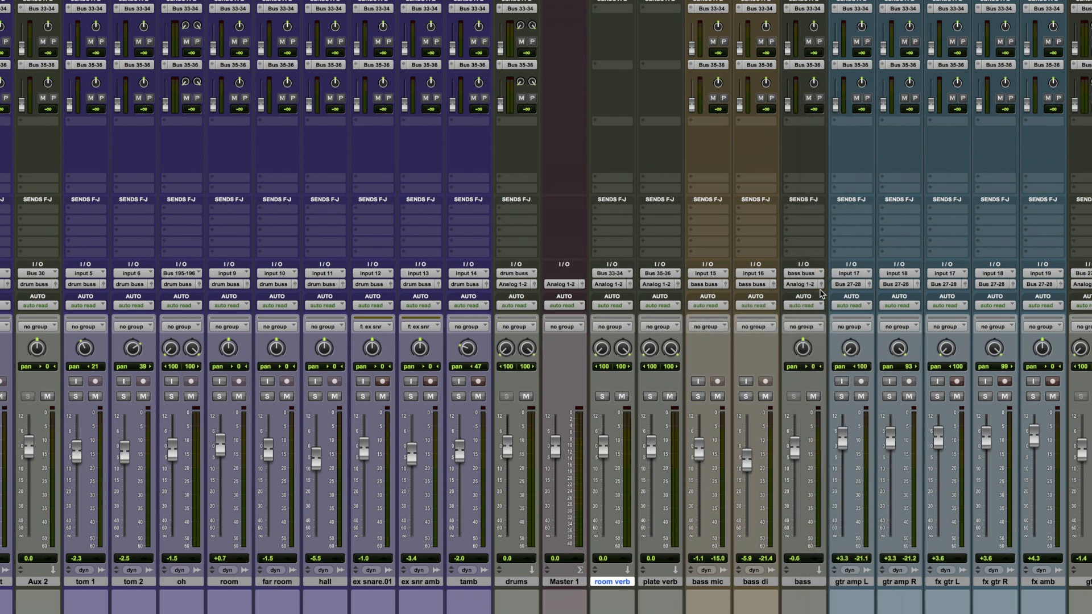
Step: Rename Bus 33-34 as "room verb" and Bus 35-36 as "plate verb"
right_click(606, 274)
click(630, 298)
text(room verb)
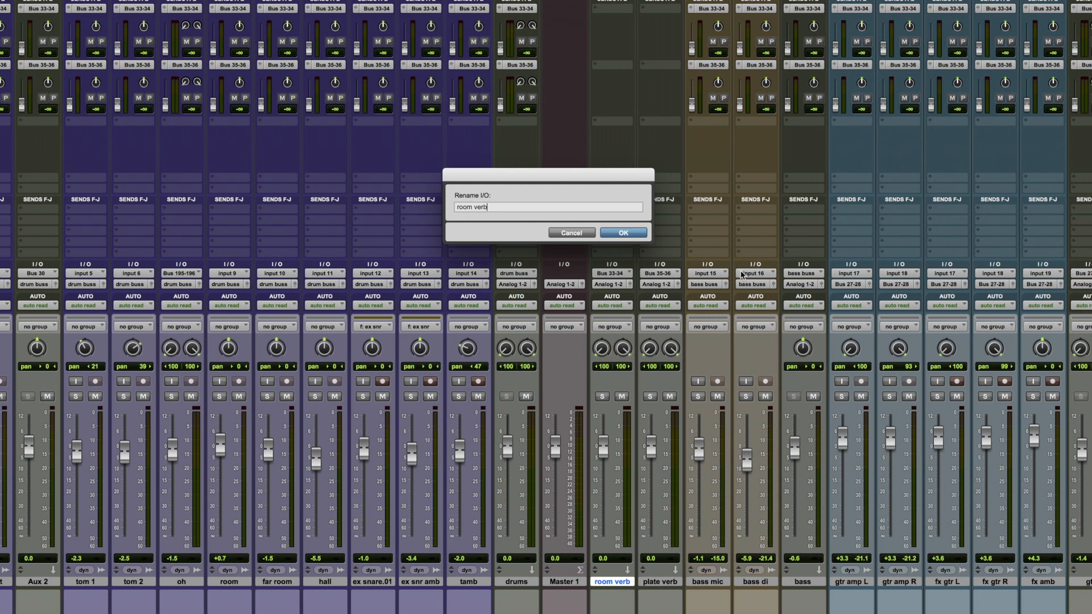
key(Return)
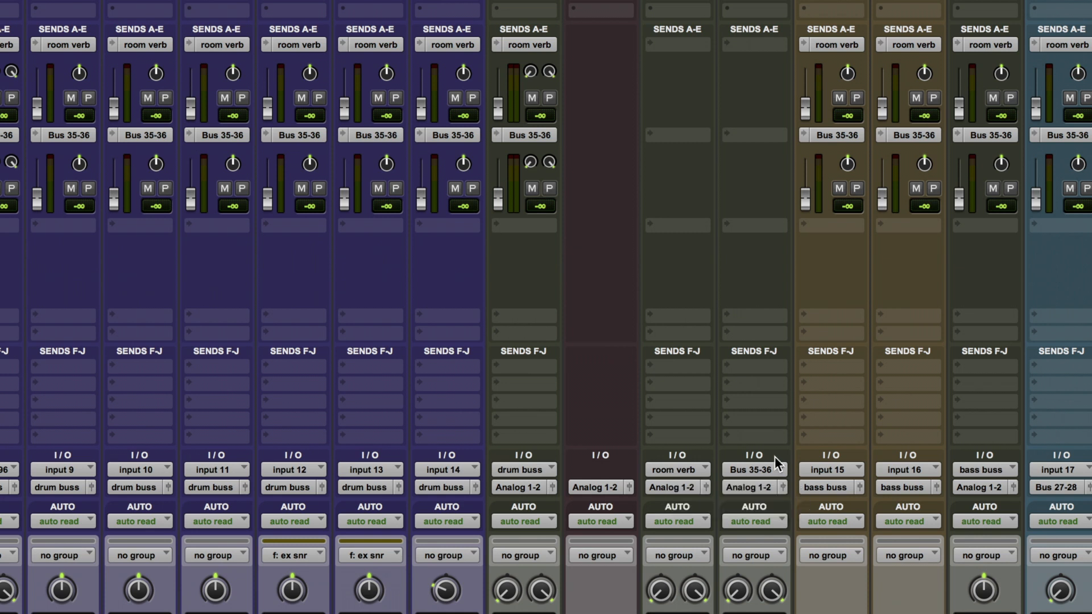
right_click(762, 467)
click(796, 508)
text(plate verb)
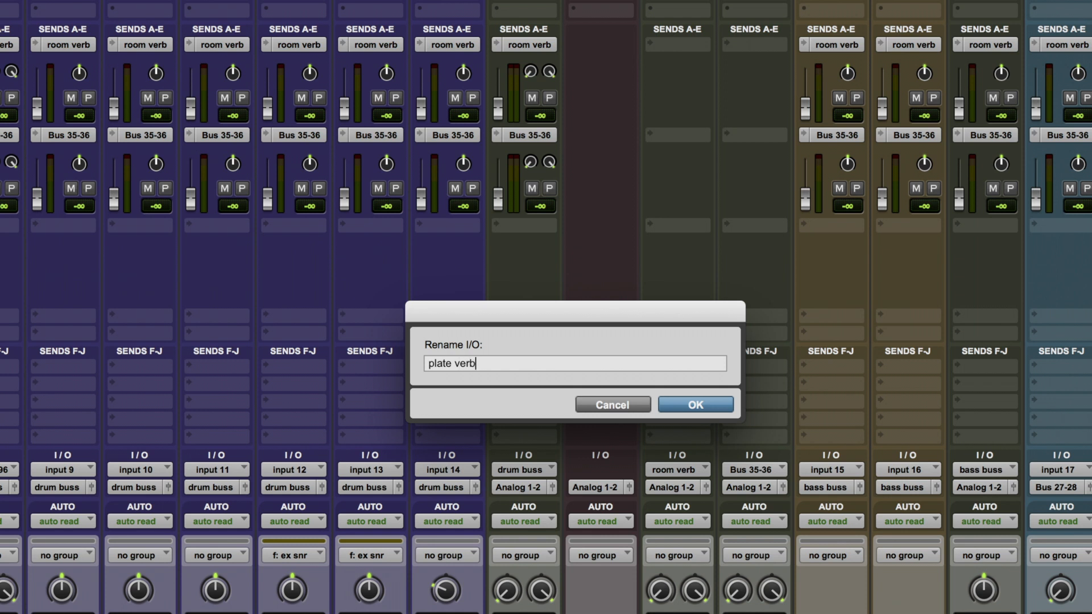
key(Return)
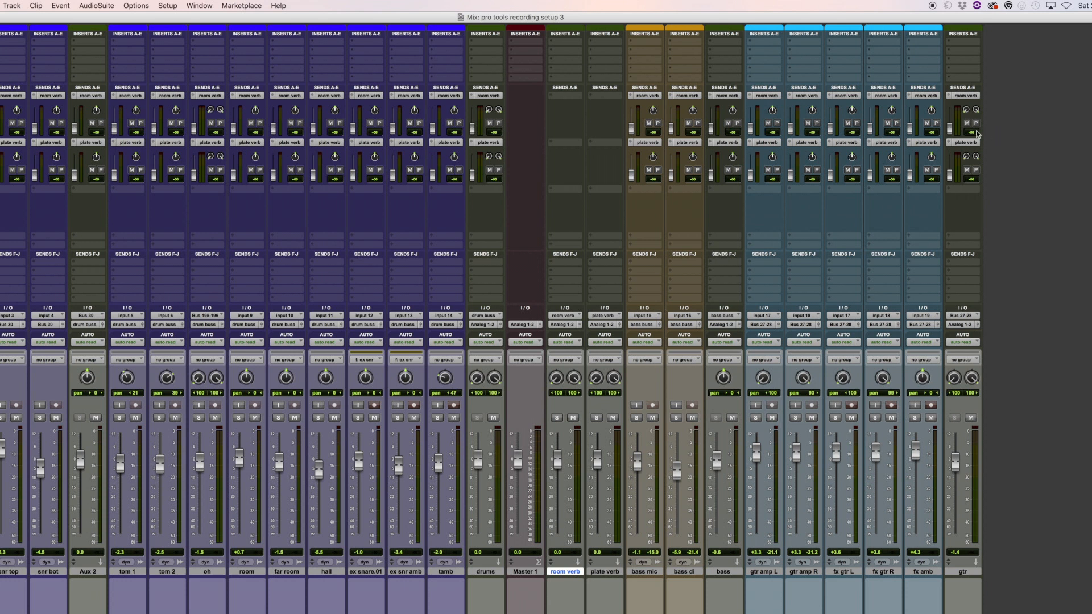
Step: Raise the room verb send on the fx gtr R track and lower its volume fader to about +1.6 dB
drag(868, 130, 874, 118)
drag(876, 449, 876, 453)
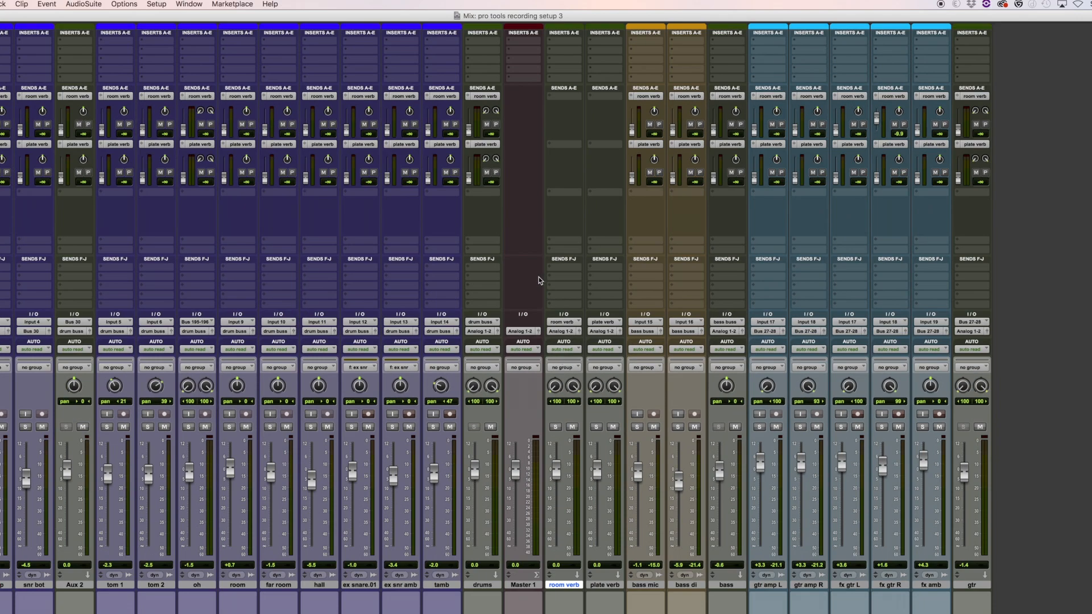
Step: Make the room verb and plate verb auxes solo safe and insert the stereo ValhallaRoom reverb on room verb
super+click(555, 428)
super+click(596, 428)
click(563, 50)
mouse_move(599, 88)
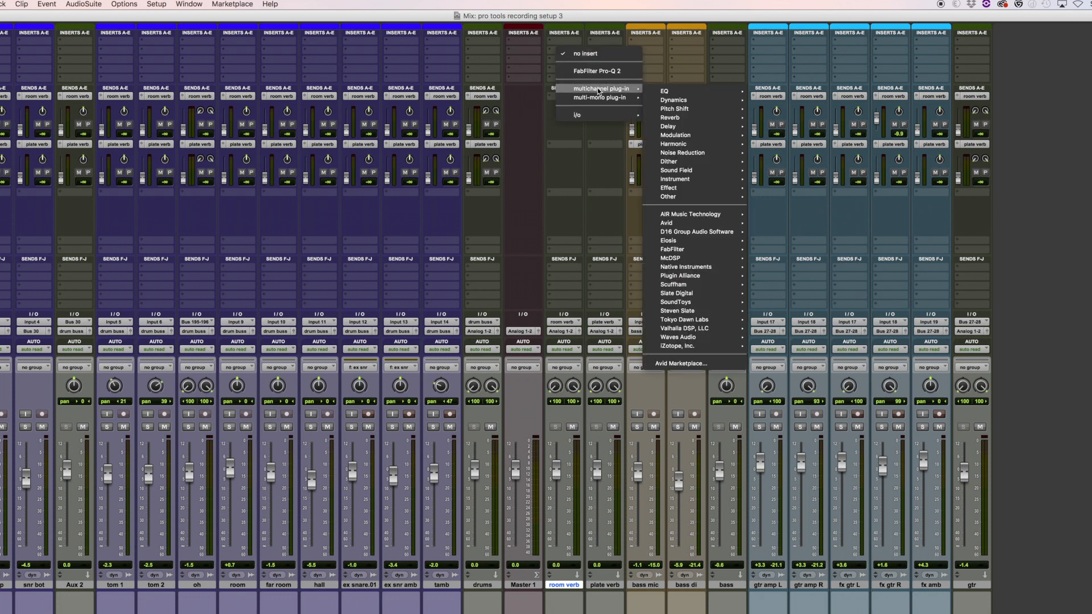
mouse_move(693, 118)
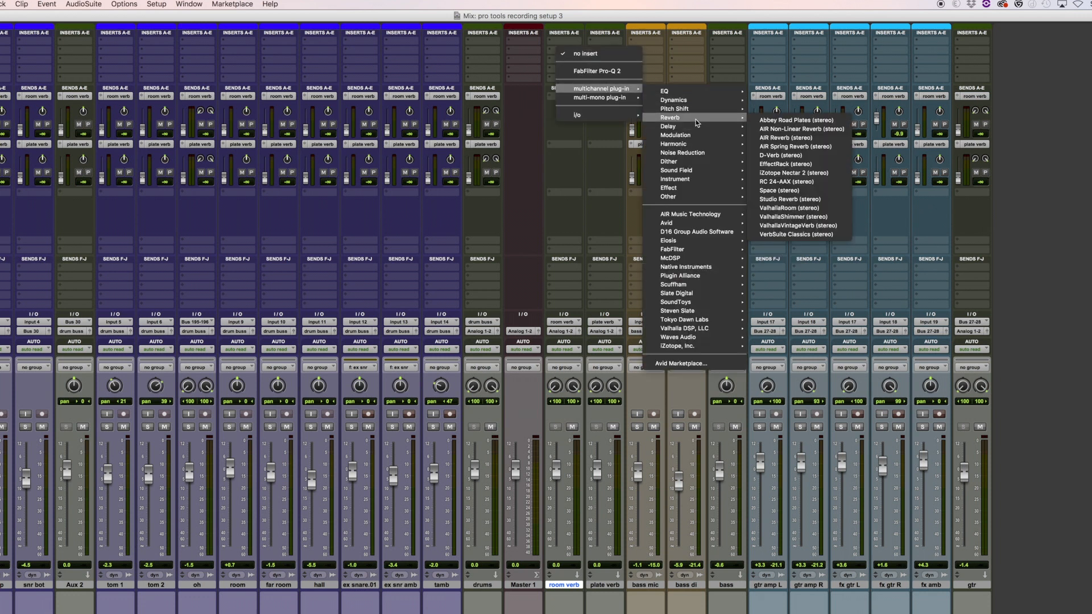
click(784, 209)
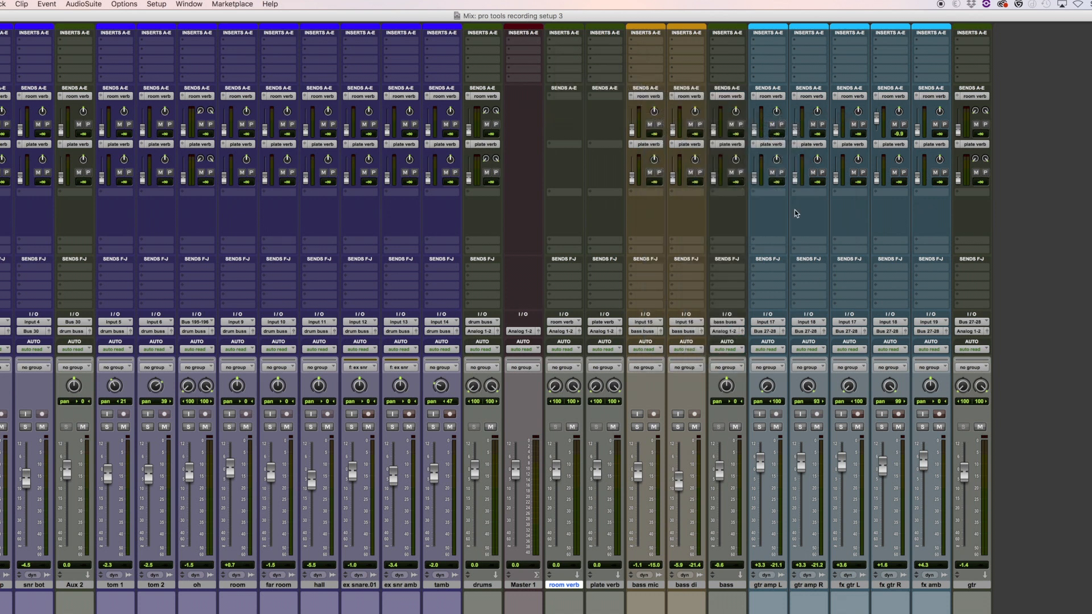
Step: Insert the stereo ValhallaVintageVerb reverb on the plate verb aux and close its plug-in window
click(619, 44)
mouse_move(654, 75)
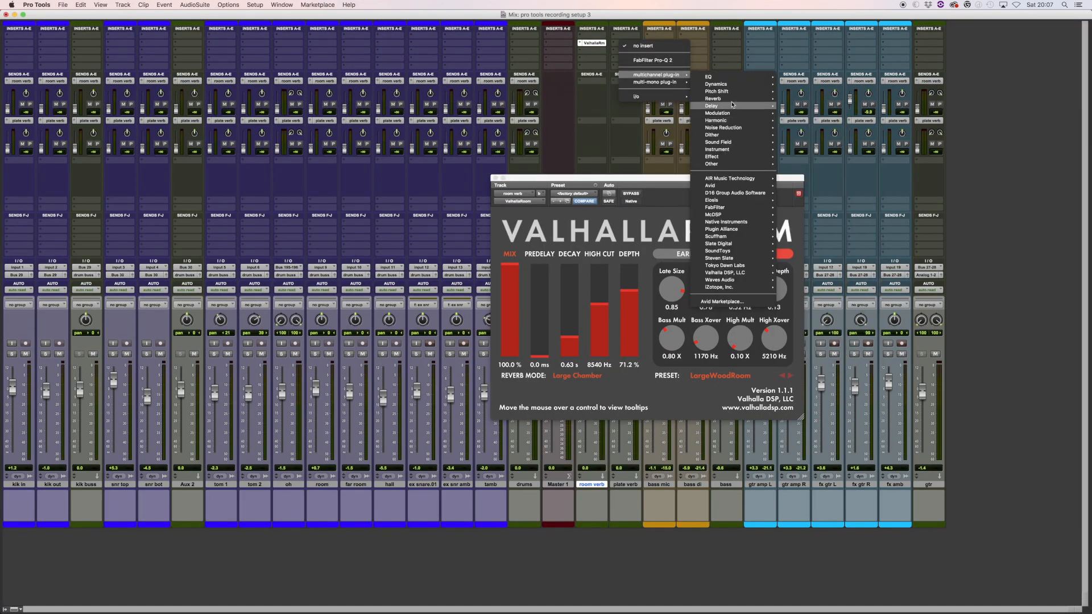
mouse_move(733, 100)
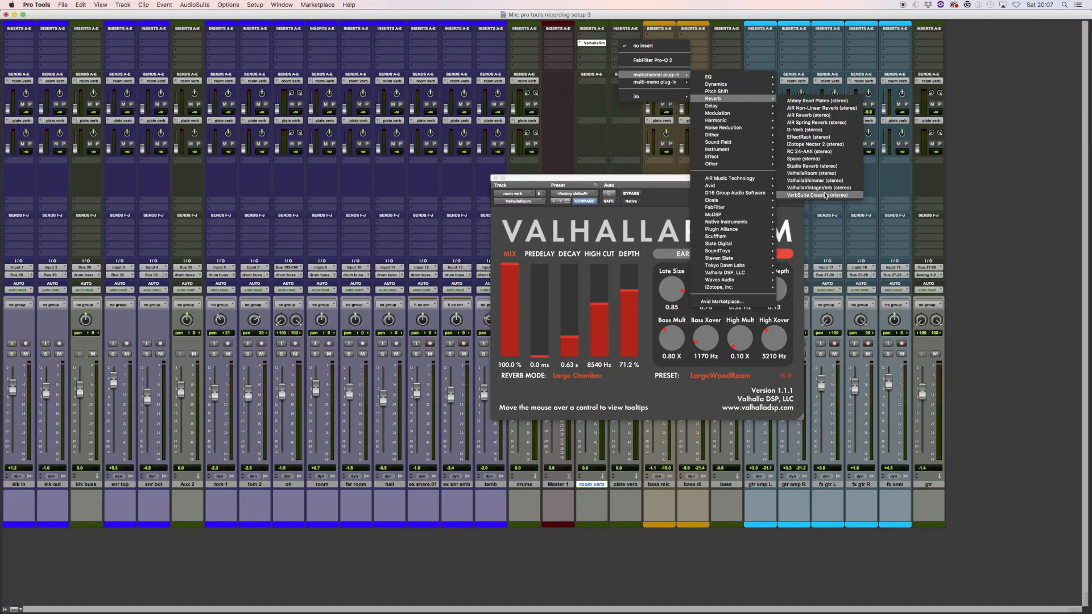
click(824, 188)
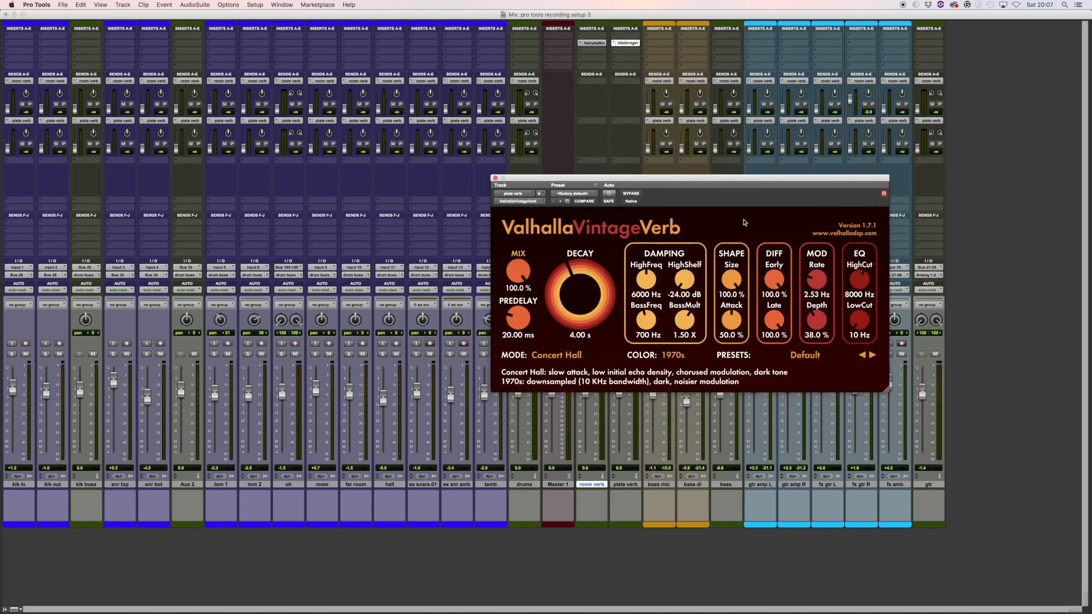
key(super+w)
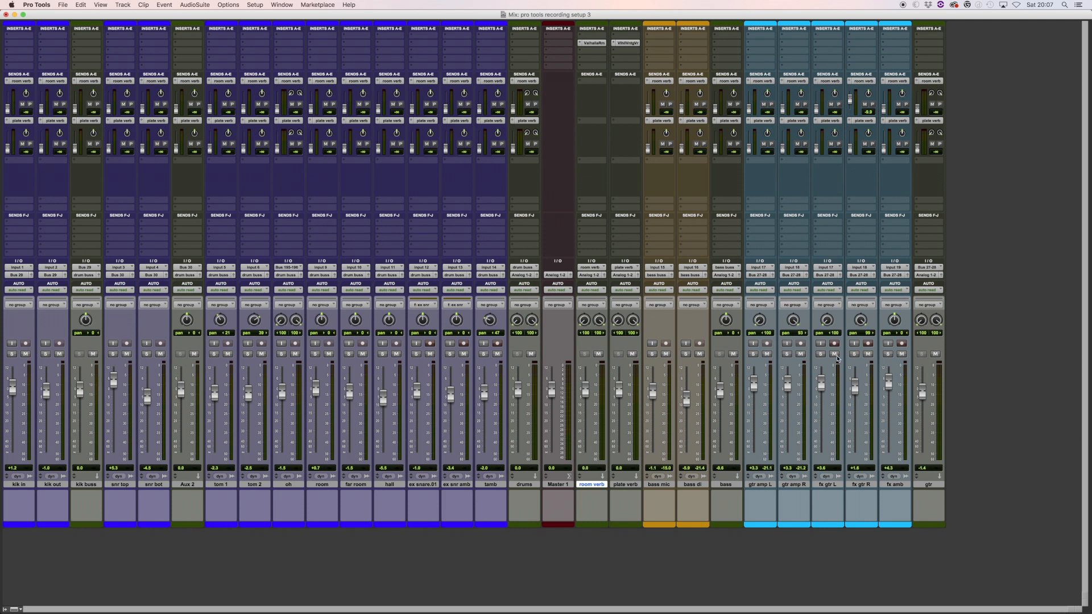
Step: Solo the snr top track, start playback and raise its room verb send to about -2.2 dB
click(114, 354)
key(space)
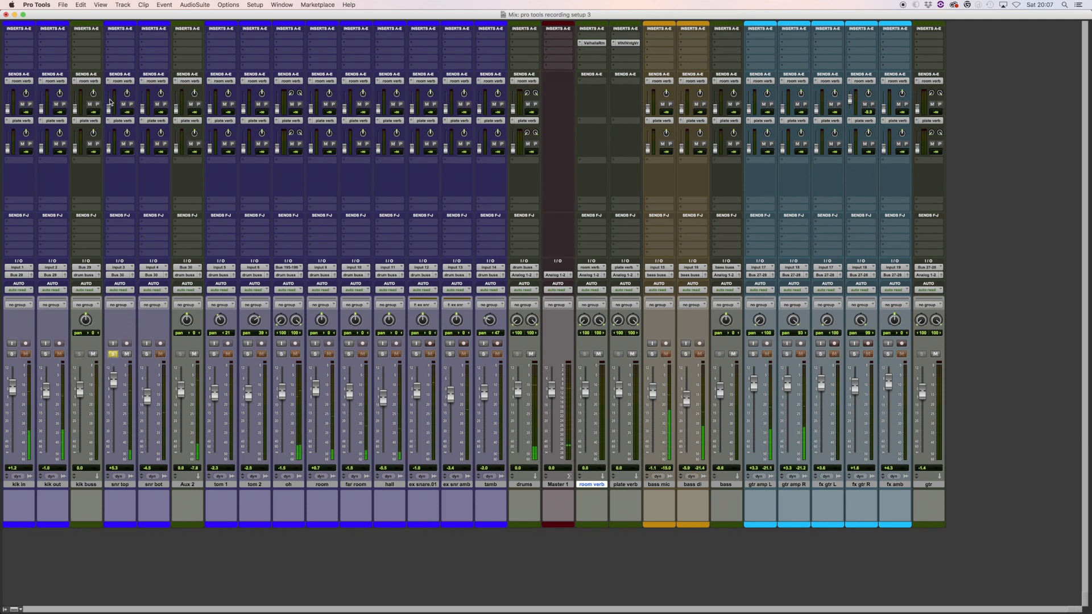
drag(110, 108, 110, 98)
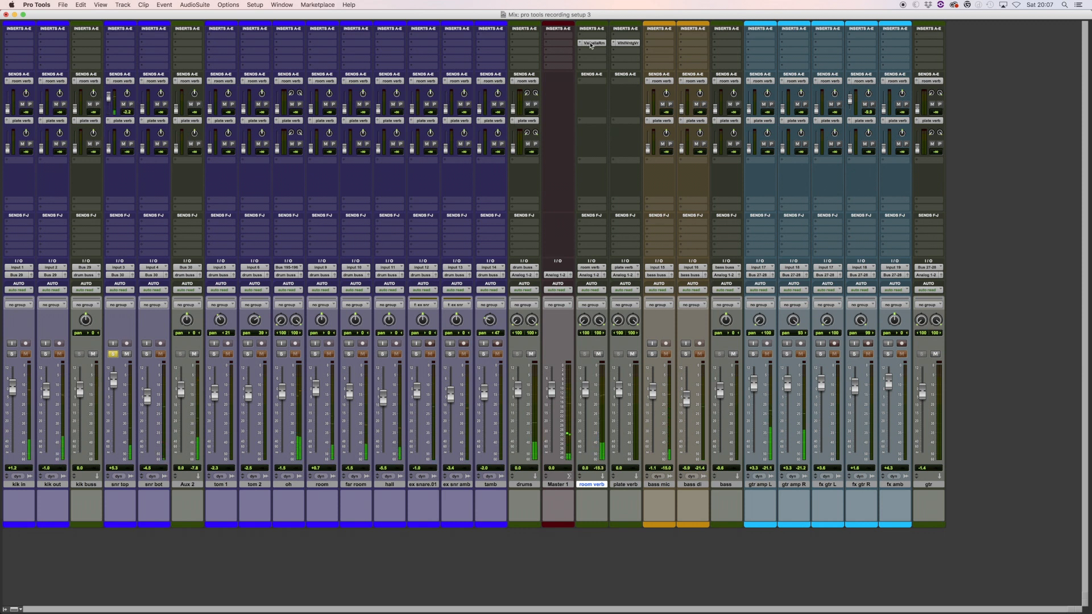
Step: Set the decay of the ValhallaRoom reverb on room verb to about 1.26 s and close the plug-in
click(591, 43)
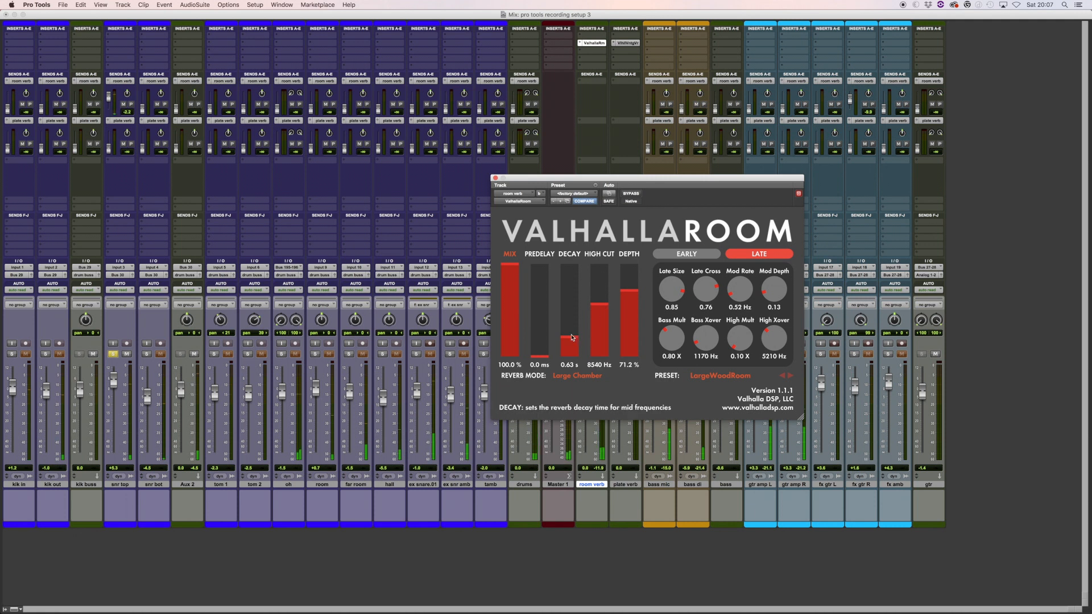
drag(572, 337, 571, 331)
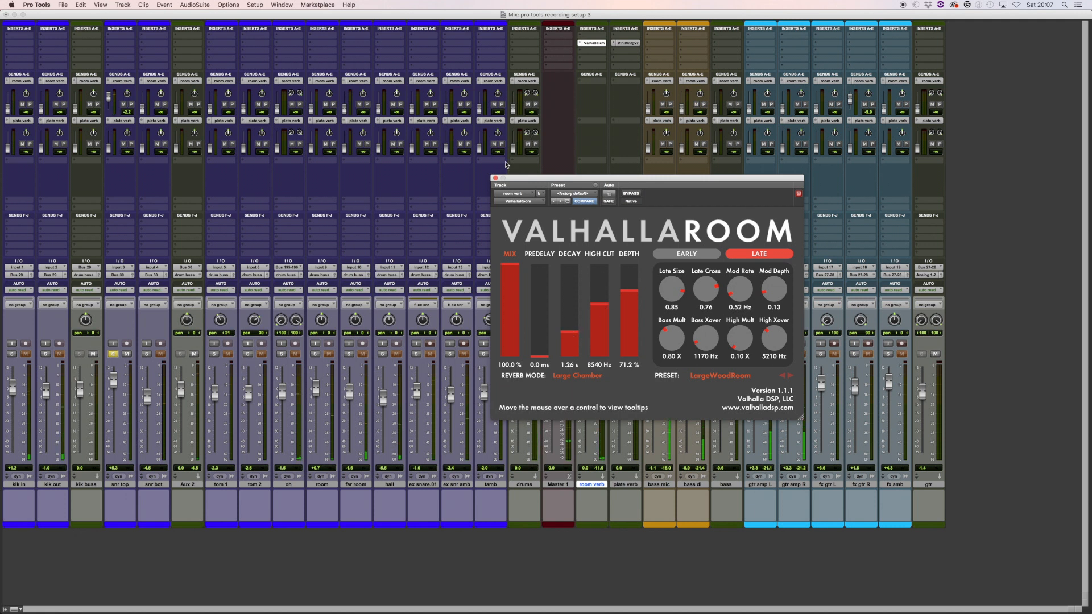
click(495, 178)
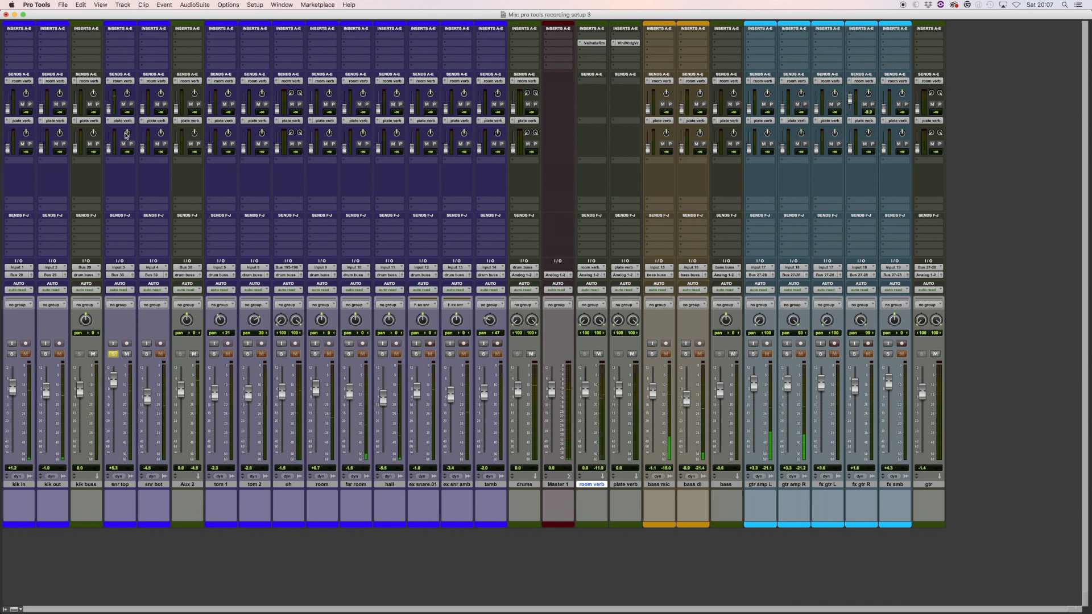
Step: Try raising the plate verb send on the snr top track and pull it back down to minimum
drag(109, 150, 110, 143)
drag(108, 137, 109, 153)
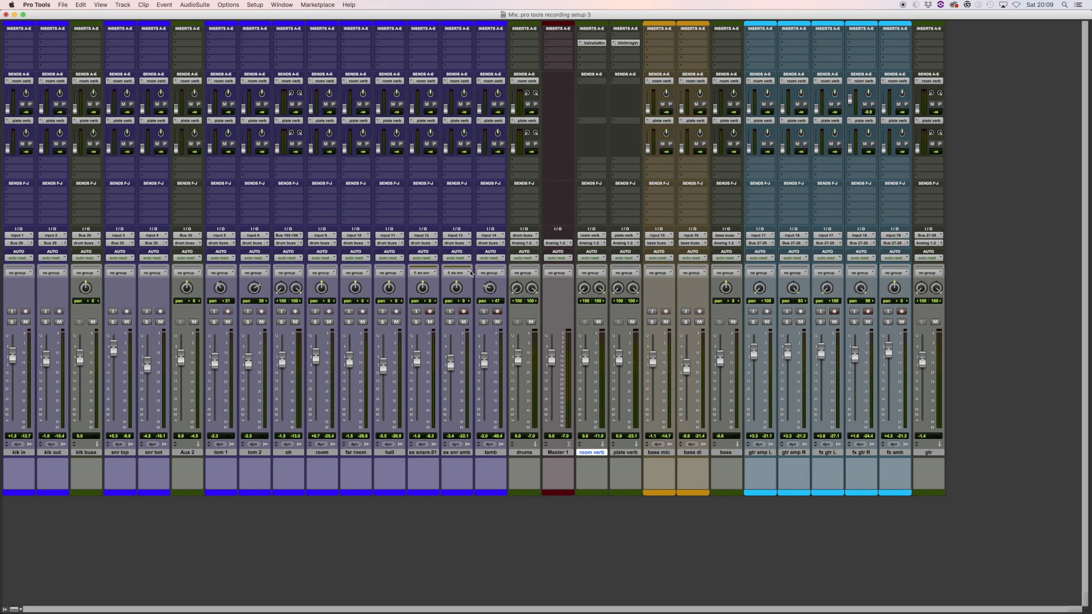
Step: Open the Memory Locations window, move it clear of the mixer faders and switch to the Edit window
key(super+5)
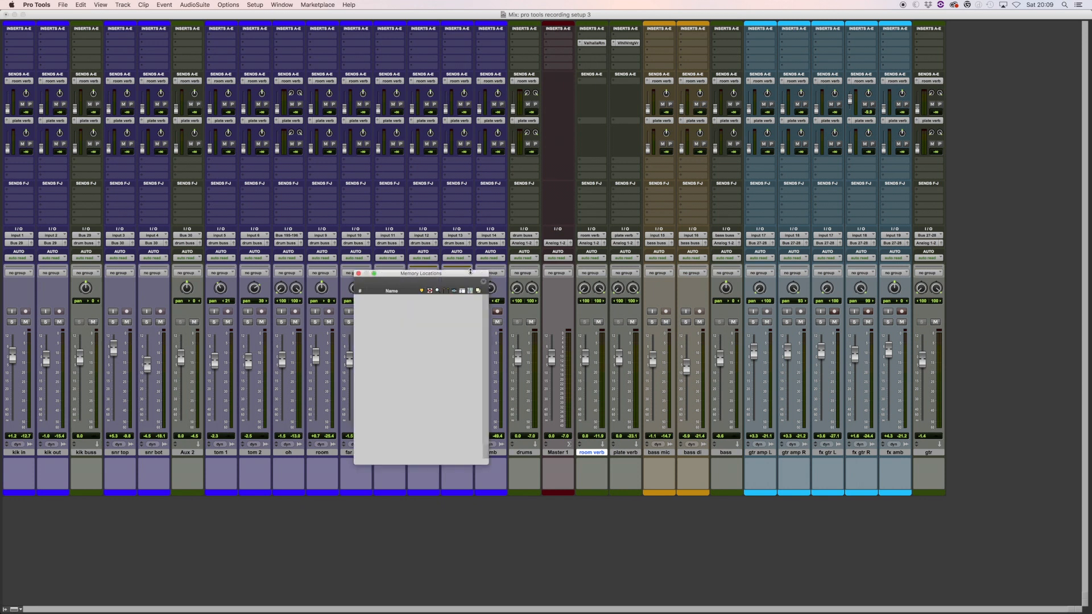
drag(446, 282, 538, 181)
key(super+equal)
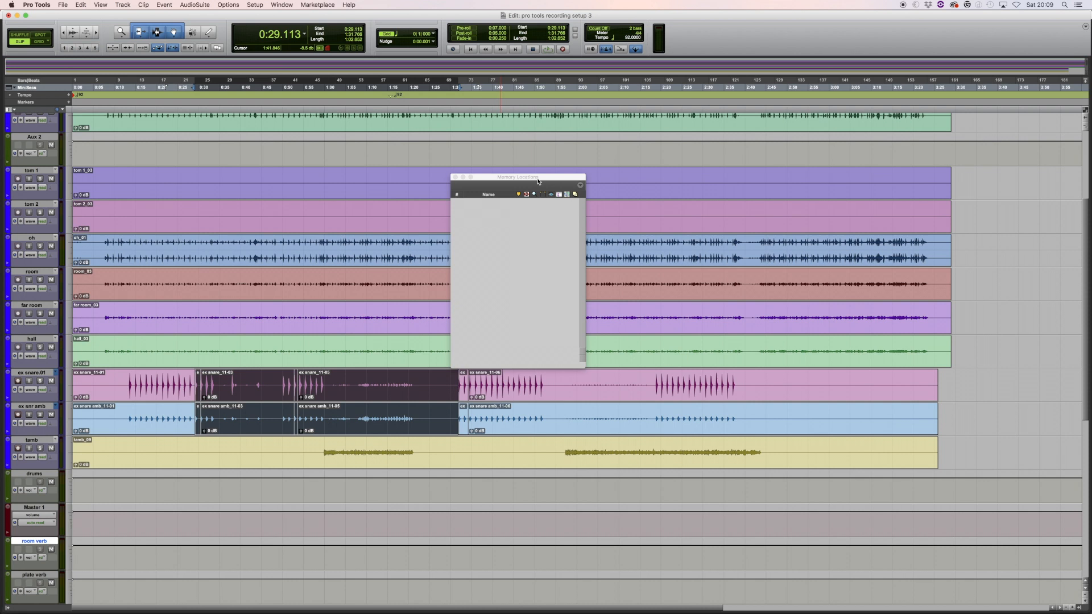
Step: Play the song from the session start and look through the tracks' waveforms for where the intro begins
key(Return)
click(88, 86)
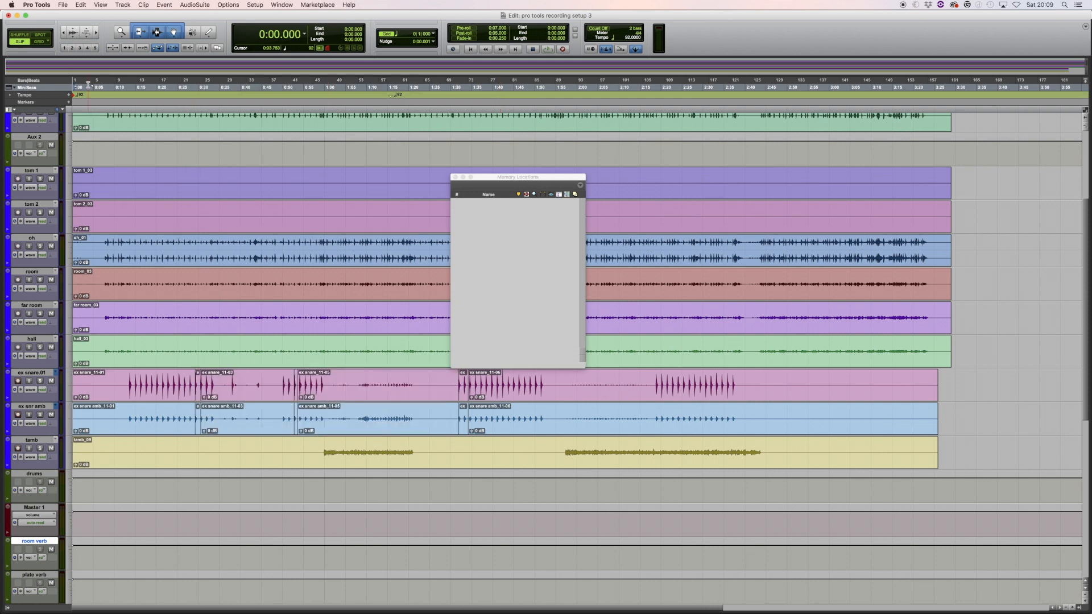
key(space)
key(space)
key(Return)
key(super+bracketright)
key(super+bracketright)
key(space)
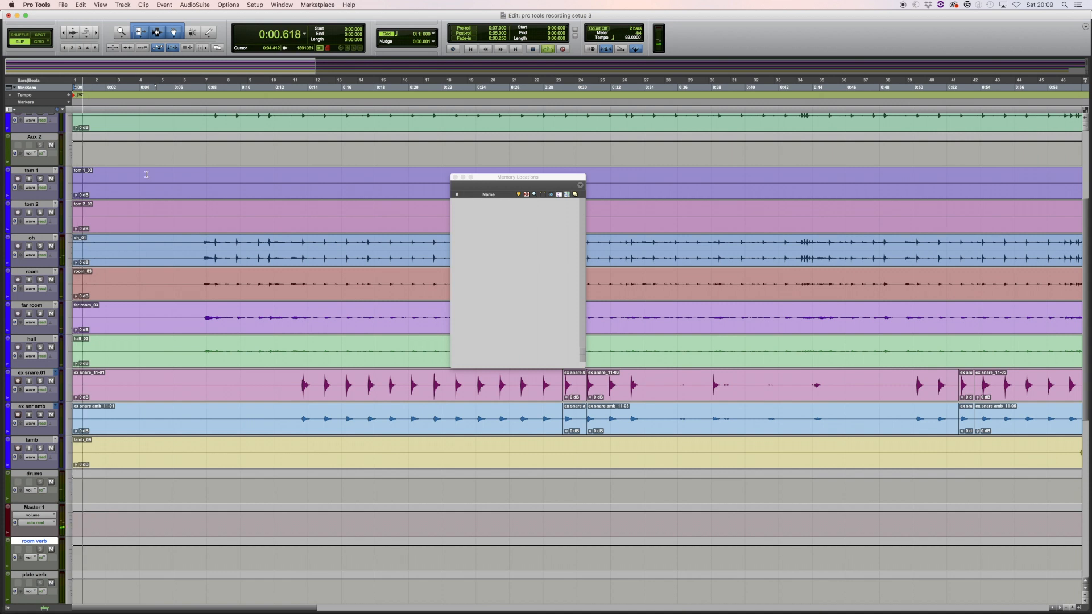
scroll(147, 173, up, 2)
scroll(147, 173, up, 3)
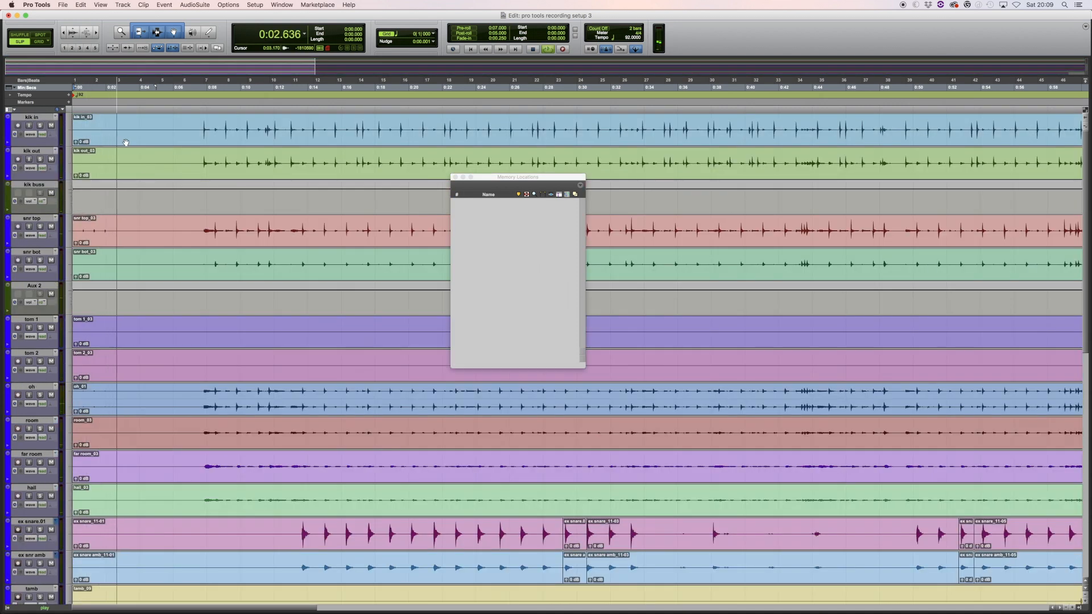
scroll(111, 229, down, 11)
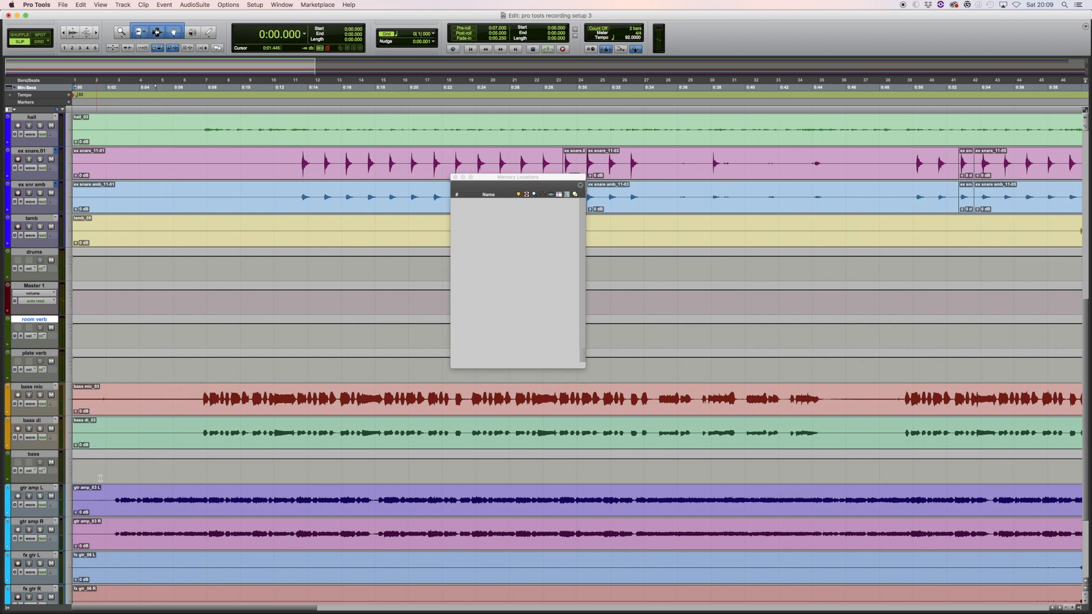
Step: Create a marker named "intro" at 0:02.586, where the gtr amp tracks start playing
click(118, 470)
key(super+bracketright)
key(super+bracketright)
key(super+bracketright)
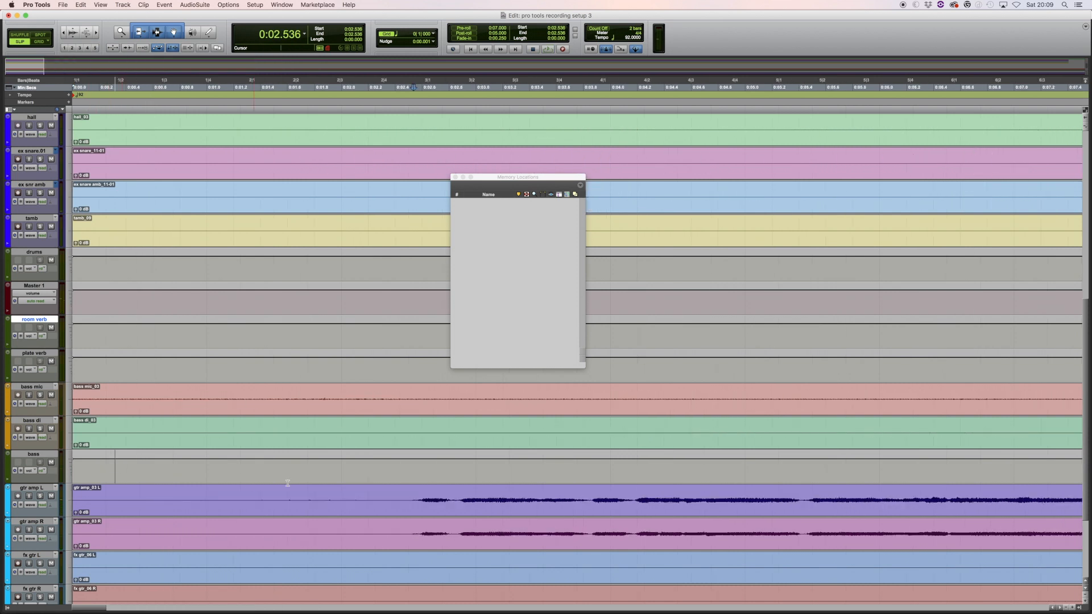
click(421, 466)
key(space)
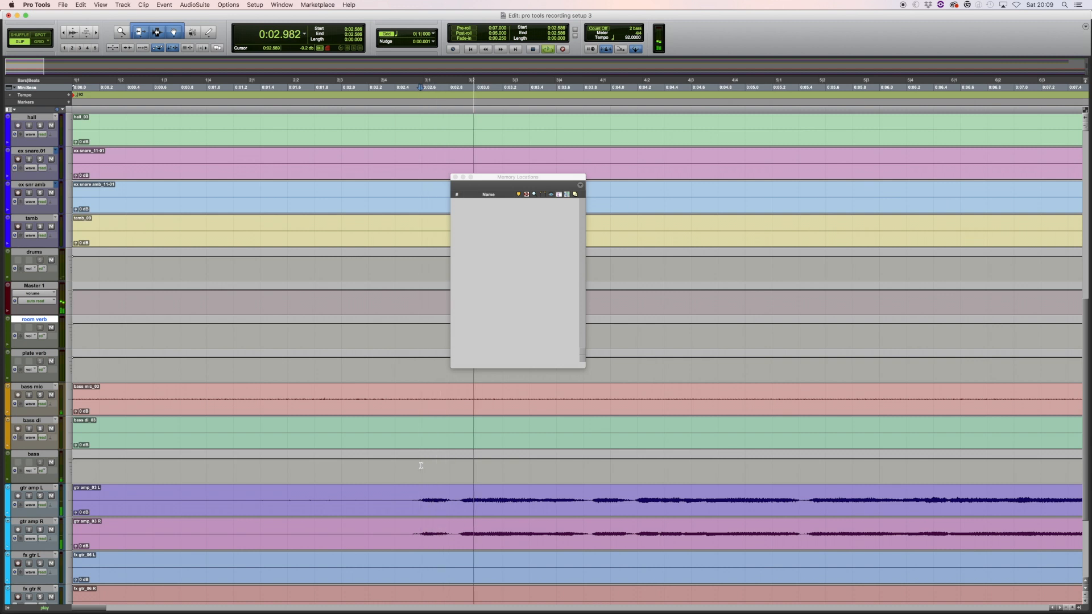
key(space)
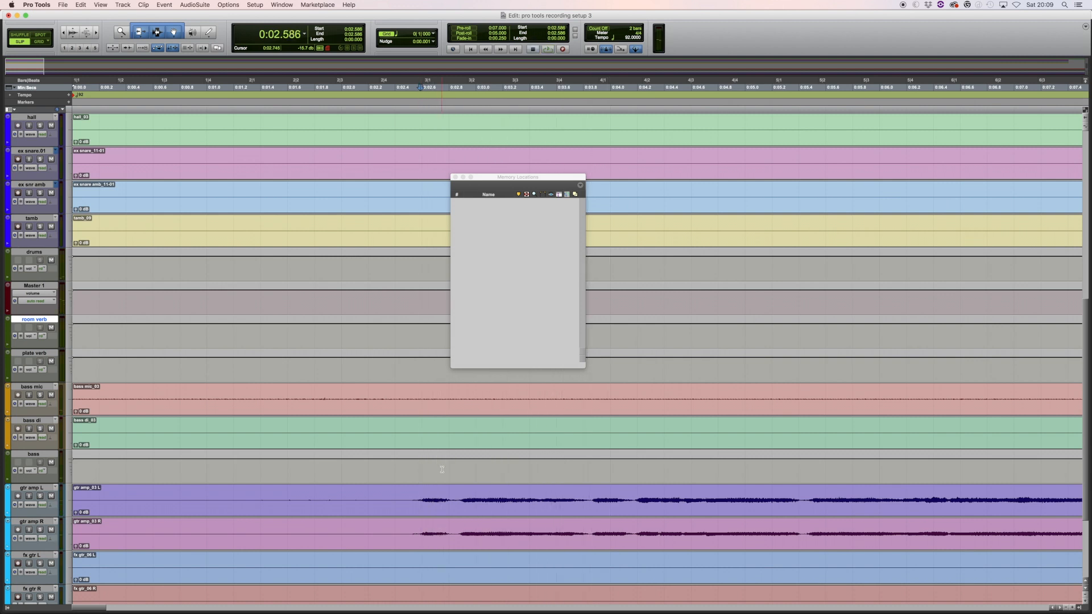
key(KP_Enter)
text(intro)
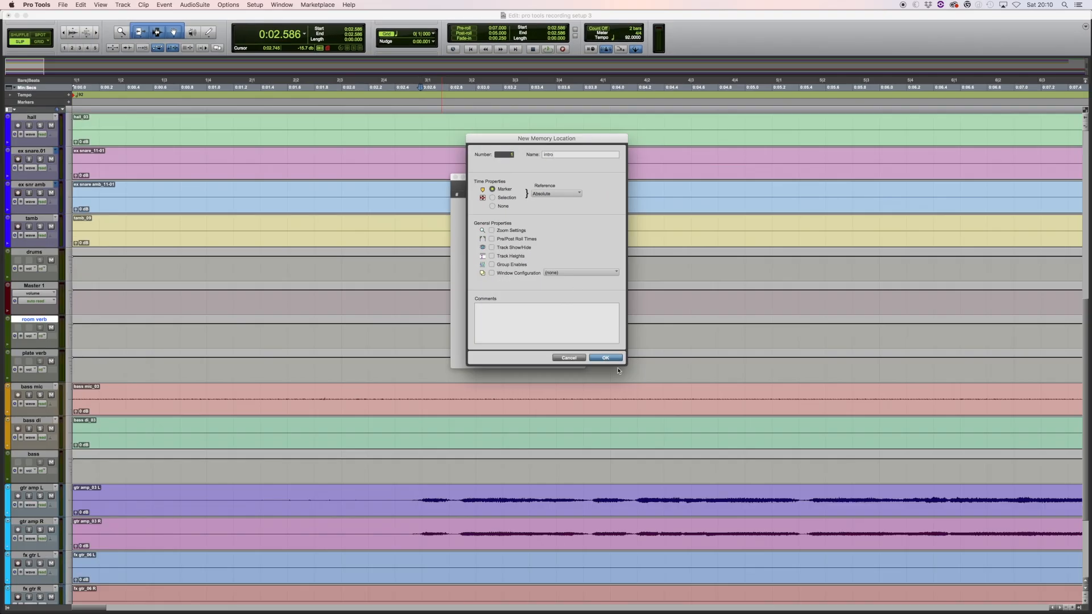
click(605, 358)
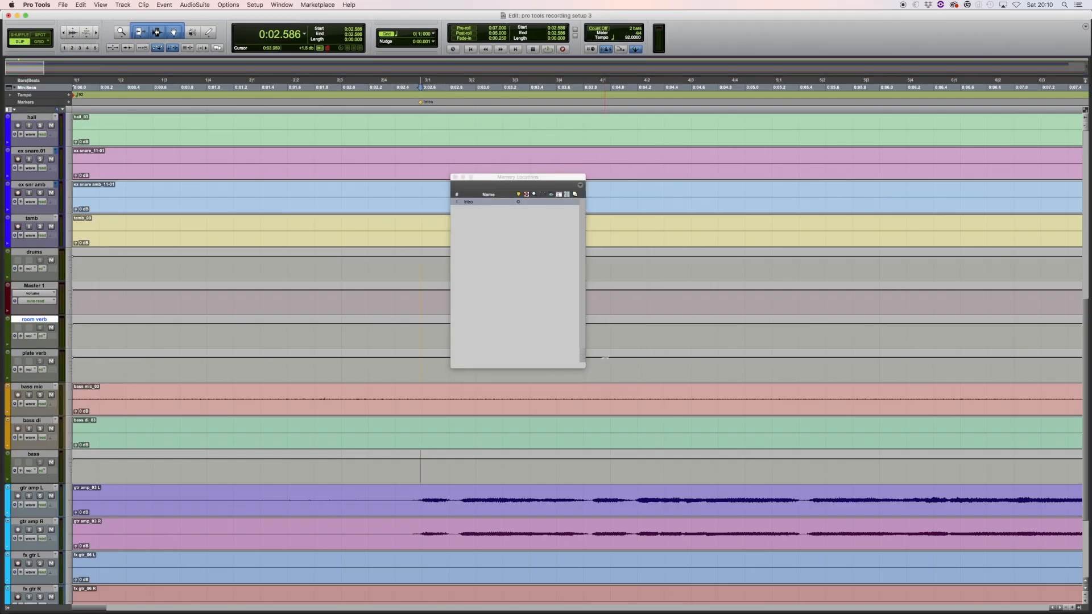
Step: Find the kick hit at about 0:13 and create a marker named "verse 1" there
key(space)
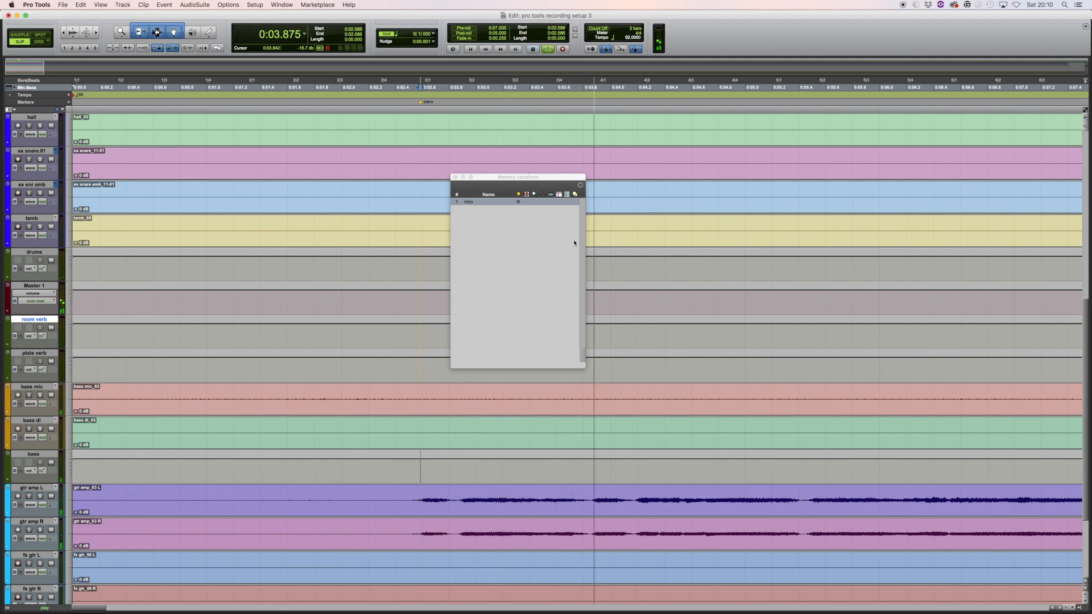
key(r)
key(r)
key(r)
click(288, 119)
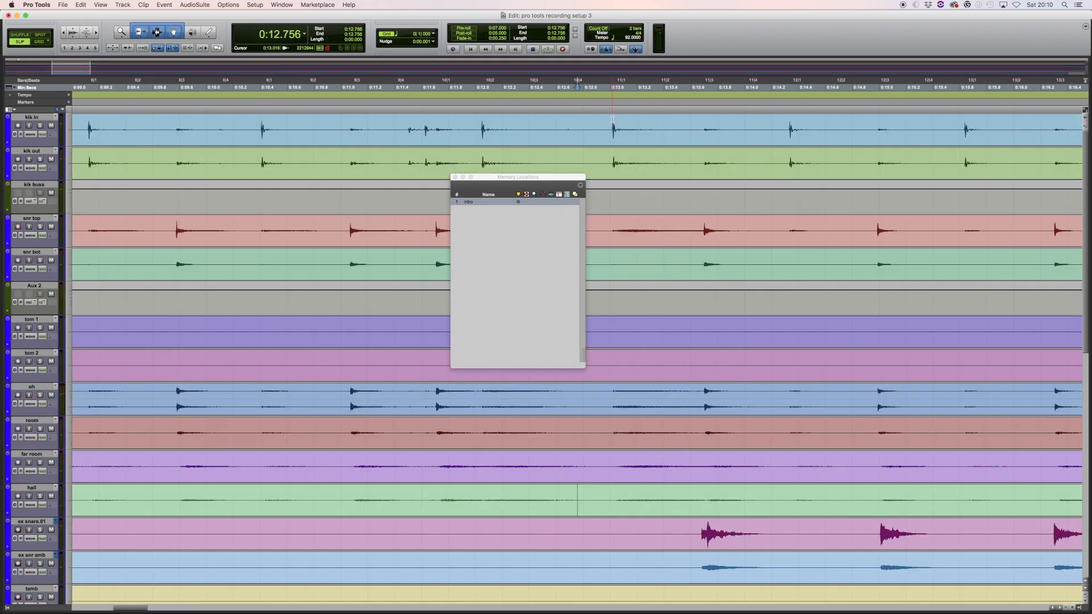
click(612, 120)
key(KP_Enter)
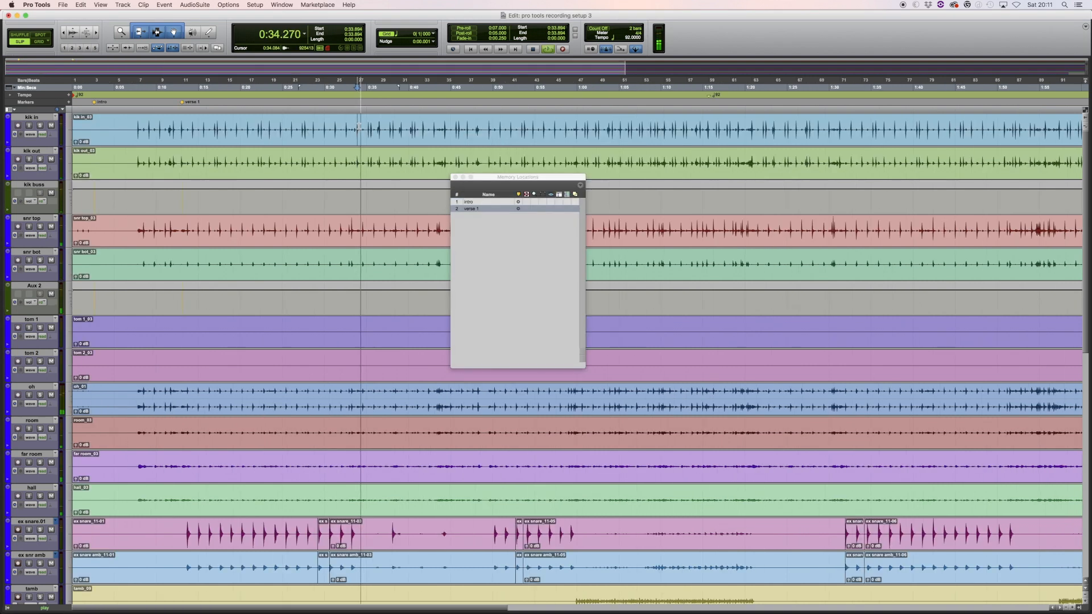
Step: Stop playback and create a marker named "ch1" at 0:33.894
key(space)
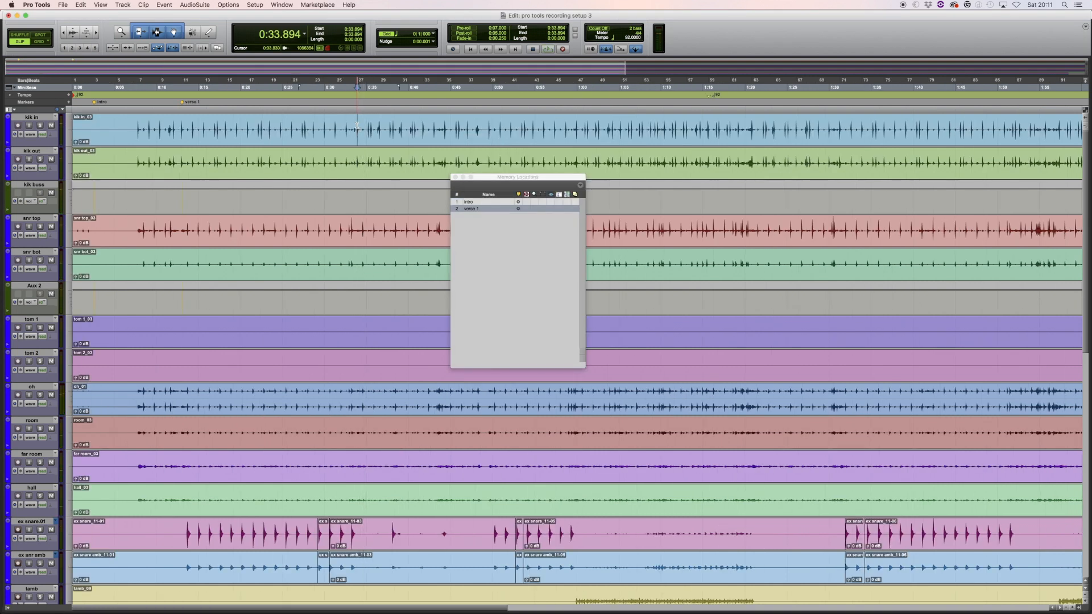
key(KP_Enter)
text(ch1)
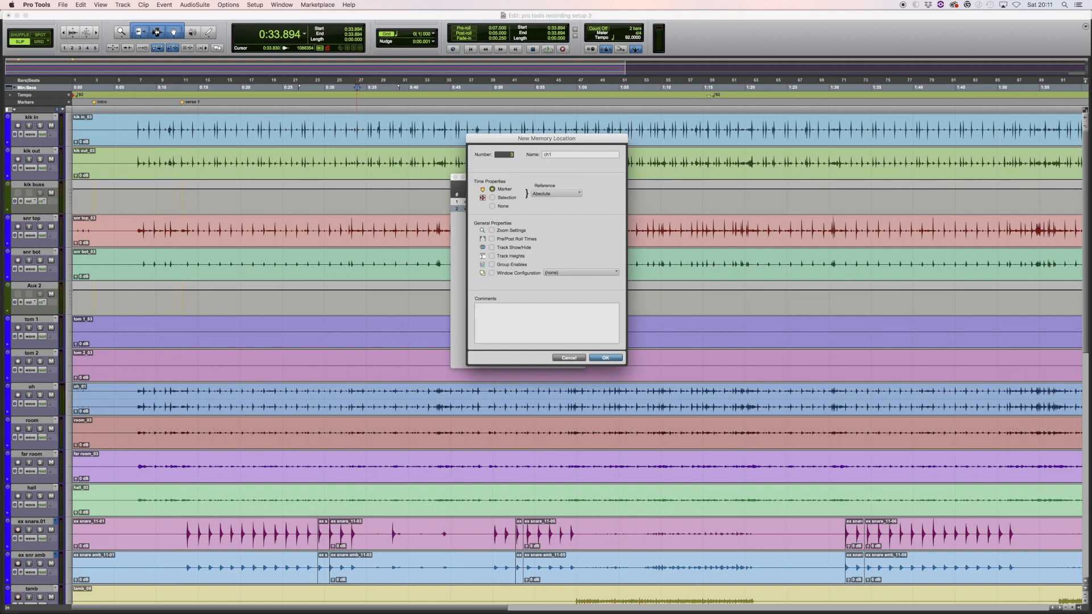
key(Return)
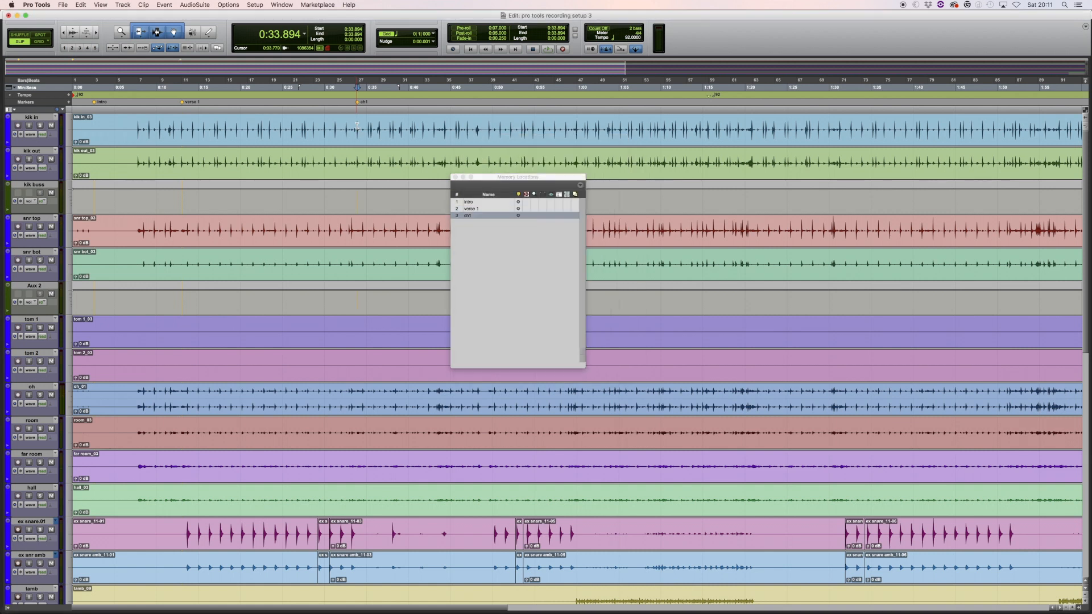
Step: Audition the end of the first chorus and create a marker named "break" on the kick hit at 0:44.291
click(447, 127)
key(space)
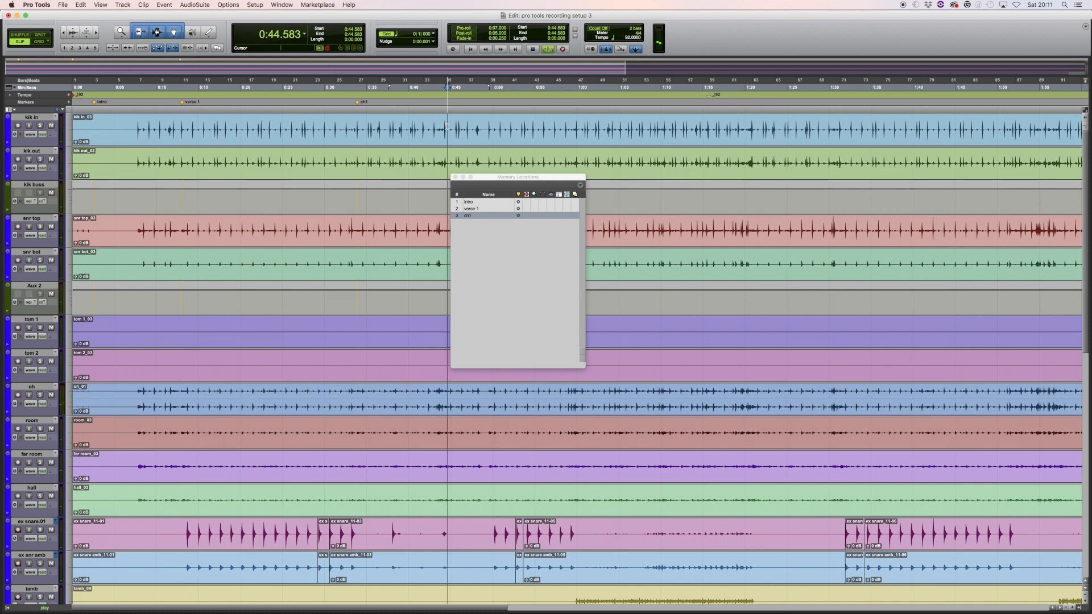
click(431, 126)
key(space)
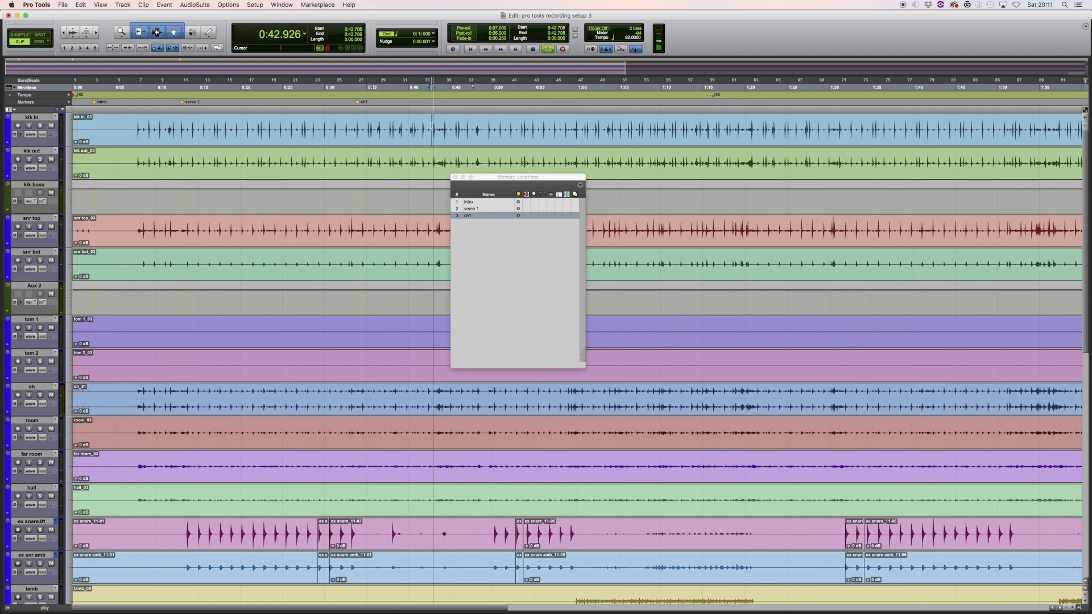
key(super+bracketright)
key(super+bracketright)
key(space)
click(630, 122)
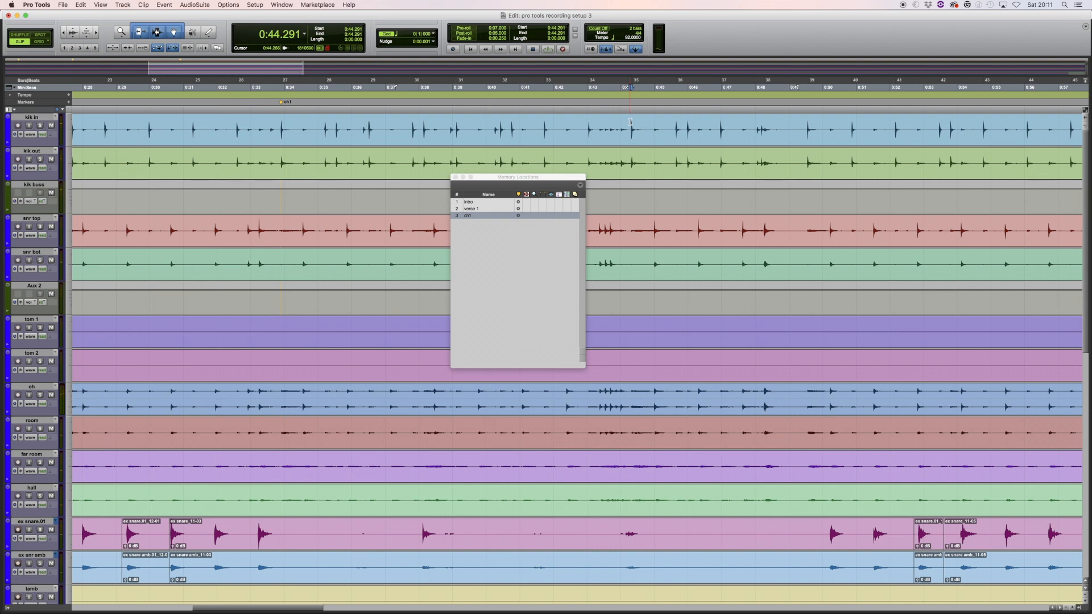
key(KP_Enter)
text(break)
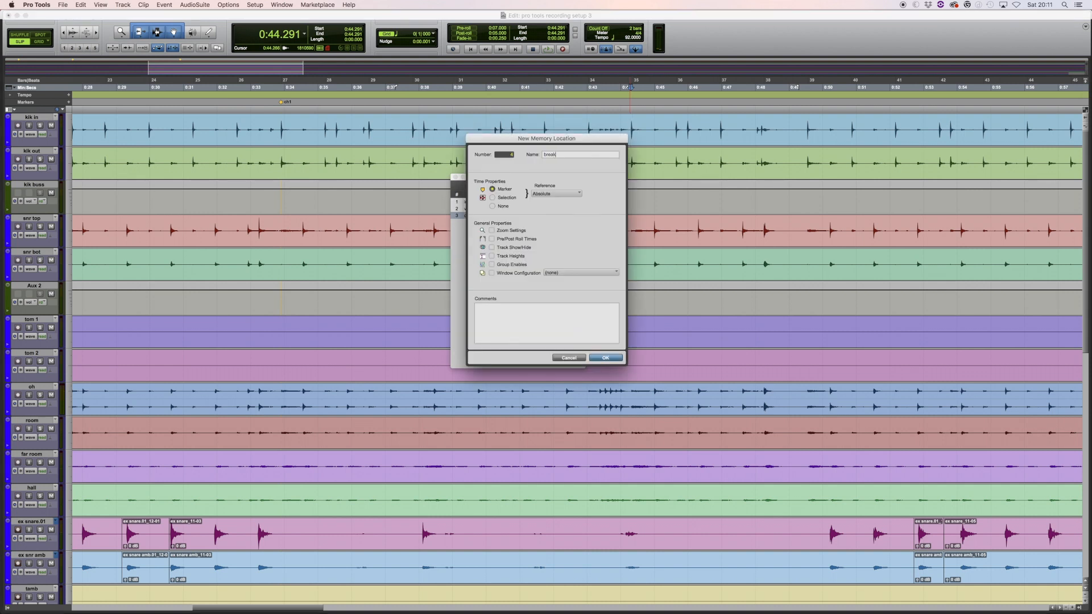
key(Return)
Step: Play from about 0:48.2 and create a marker named "v2" at the kick hit near bar 39
click(763, 116)
key(space)
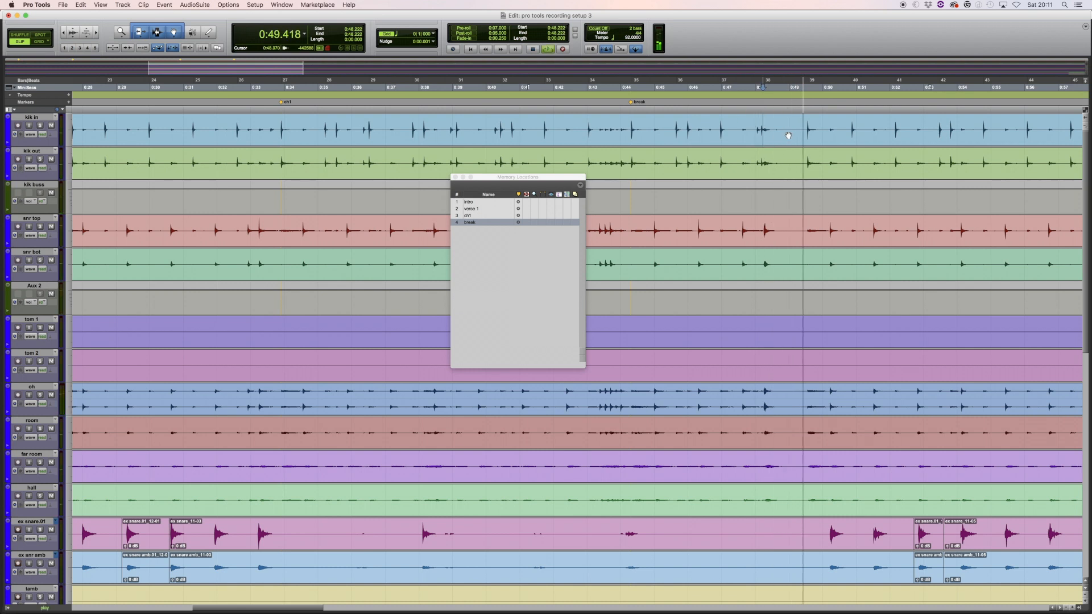
key(KP_Enter)
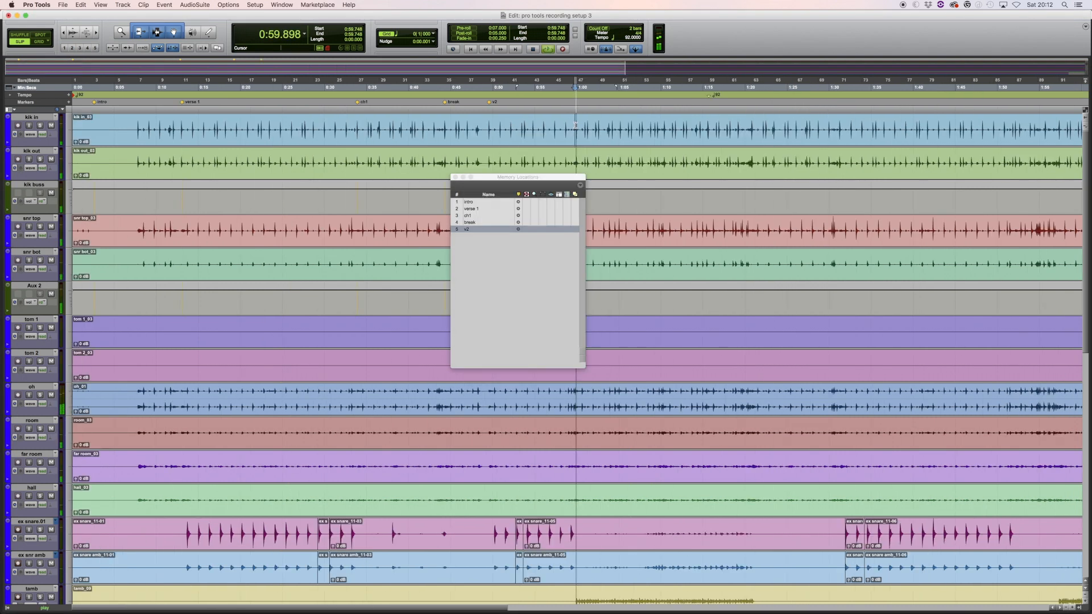
Step: Audition the end of the second verse and create a marker named "mid 8" on the kick hit at 0:59.977
key(t)
click(580, 125)
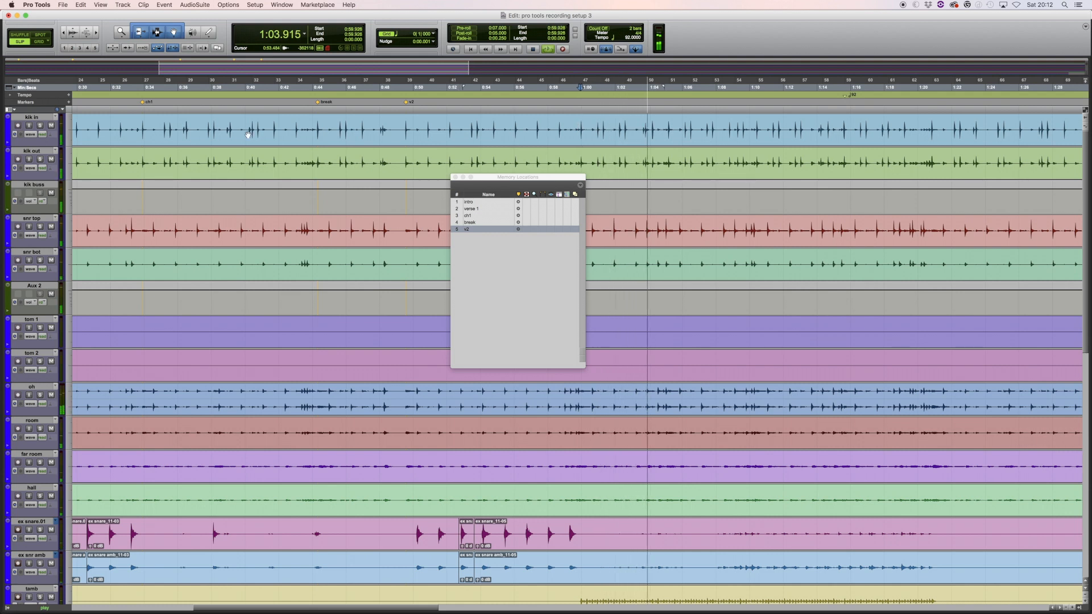
click(144, 122)
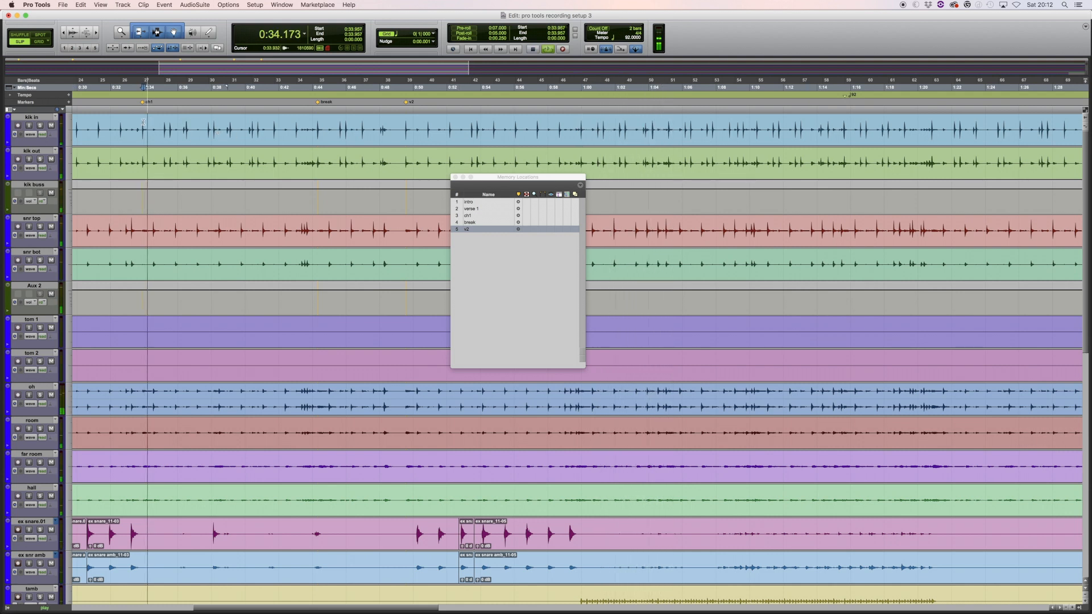
click(580, 125)
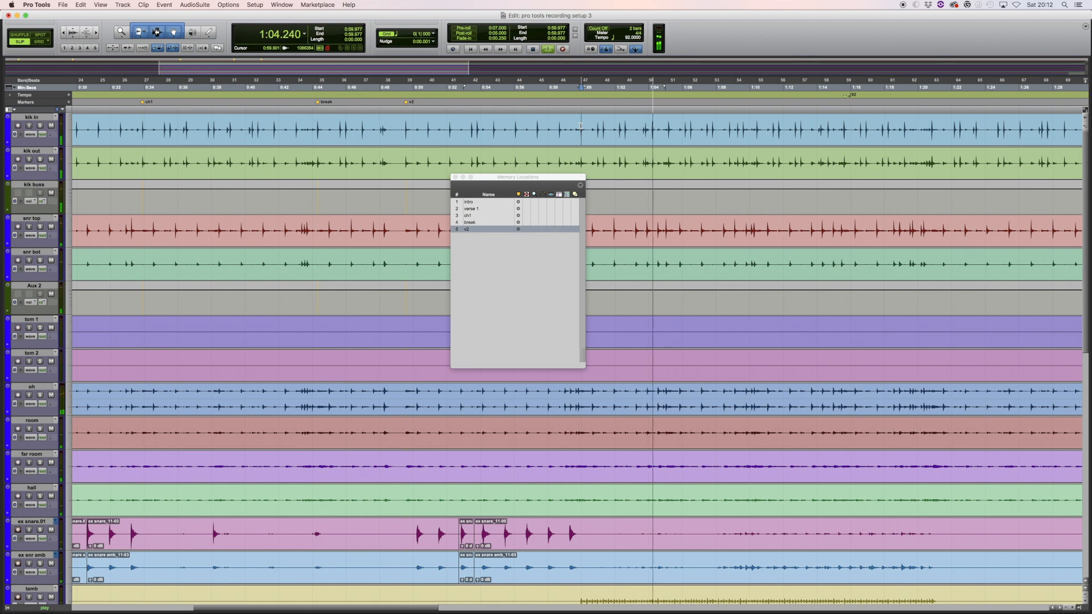
key(space)
key(KP_Enter)
text(m)
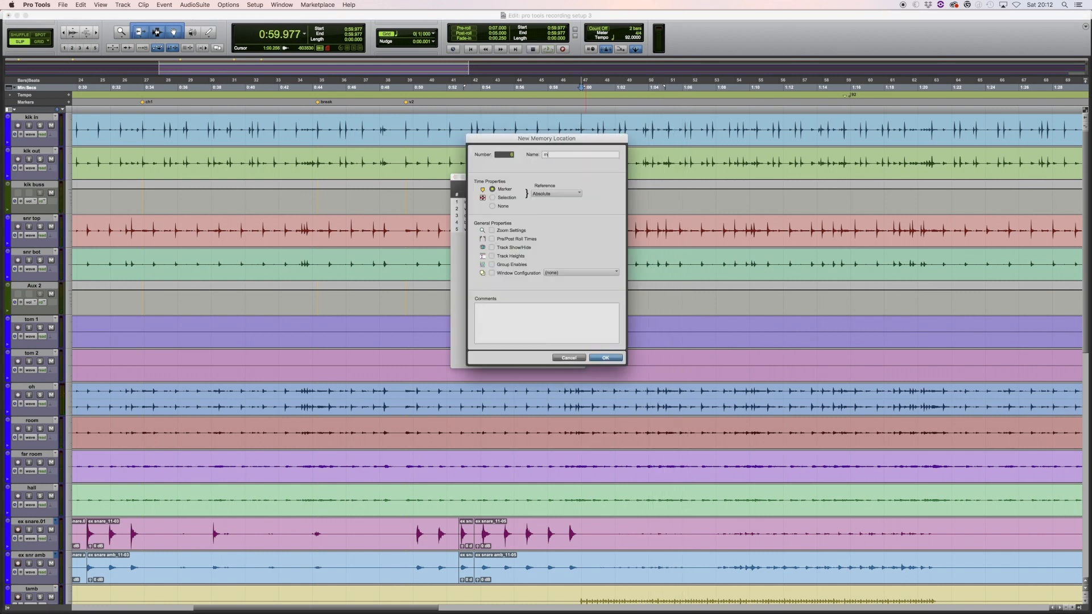
text(id 8)
key(Return)
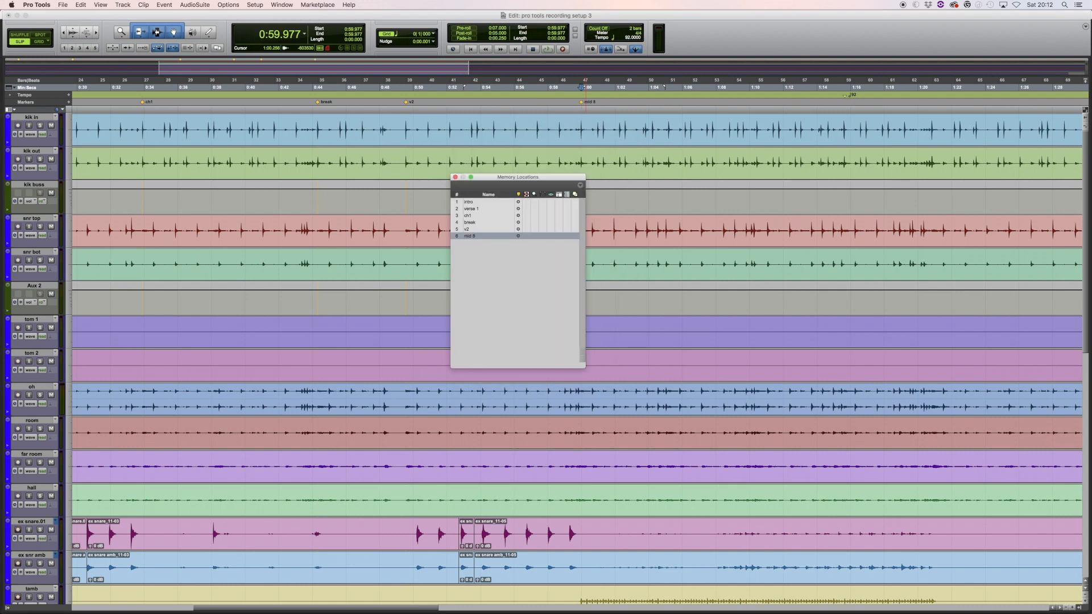
Step: Play on from the mid 8 marker and skip ahead past 1:11.7 to locate the start of the next section
key(space)
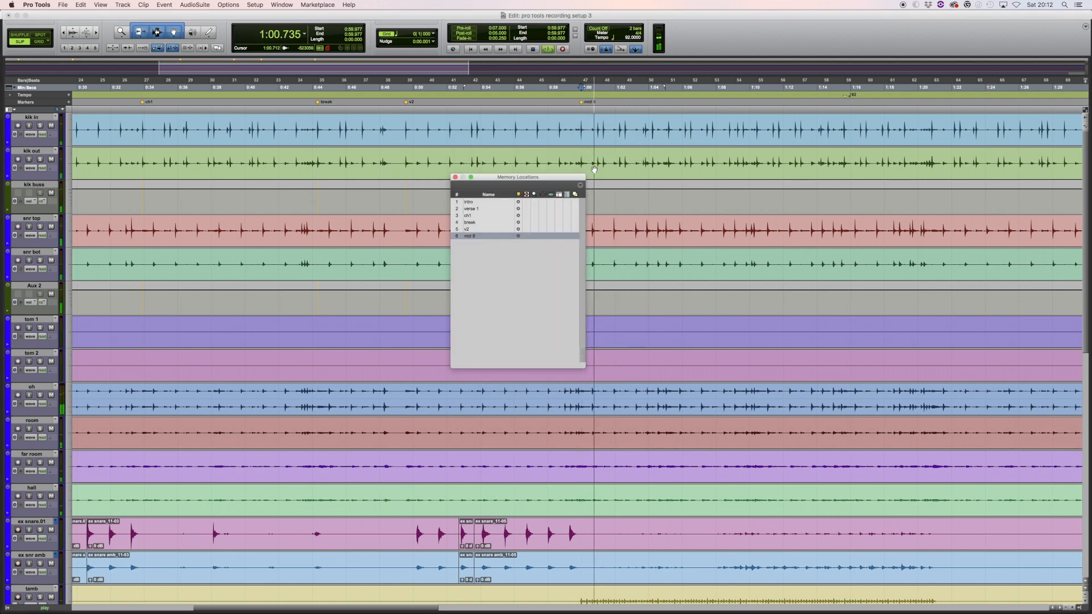
click(779, 128)
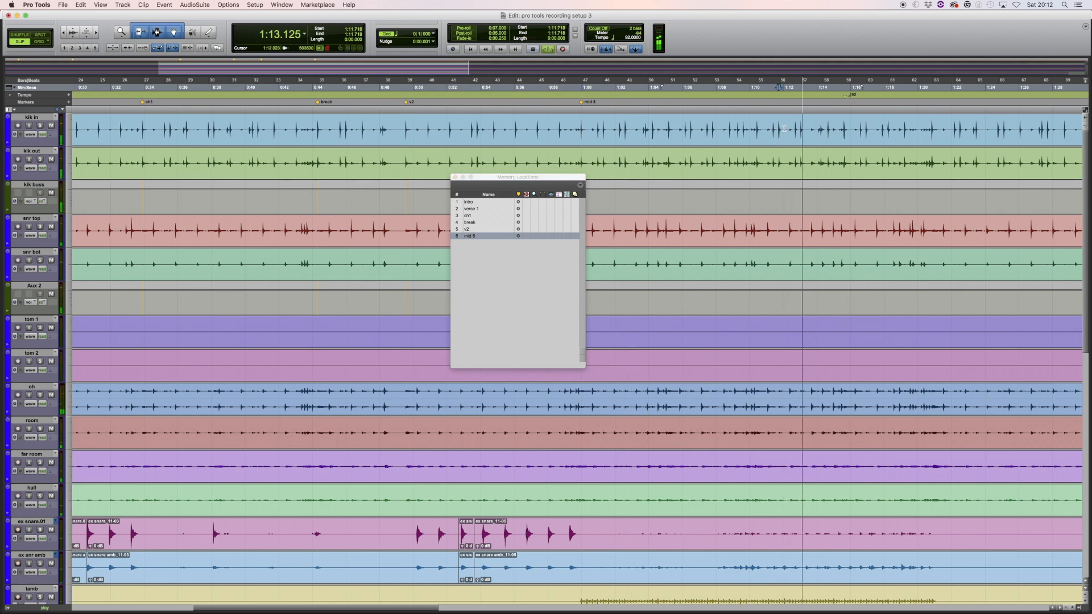
key(super+bracketleft)
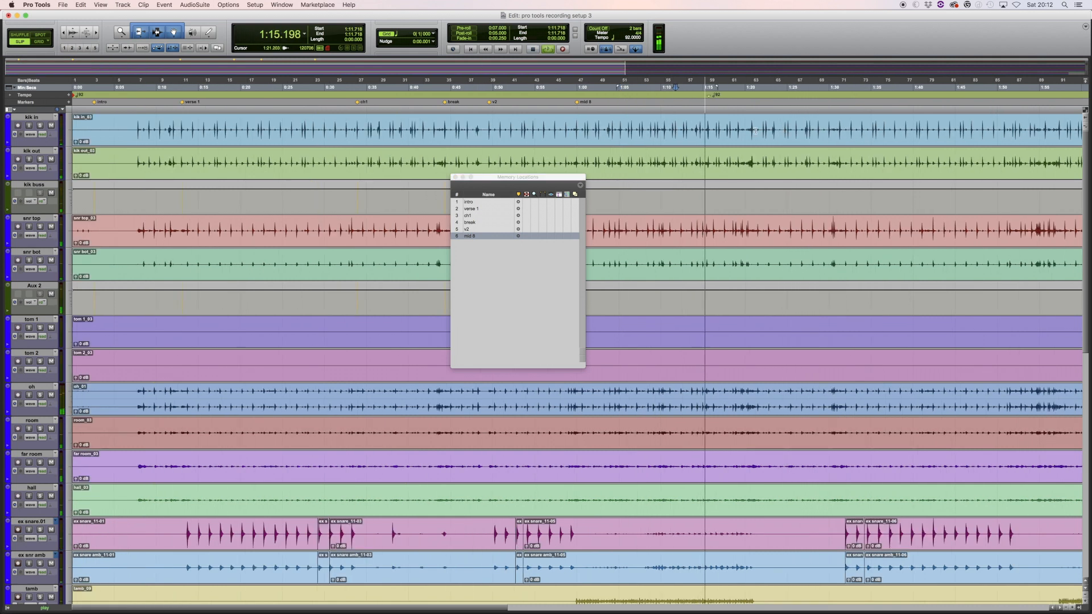
key(super+bracketright)
click(726, 124)
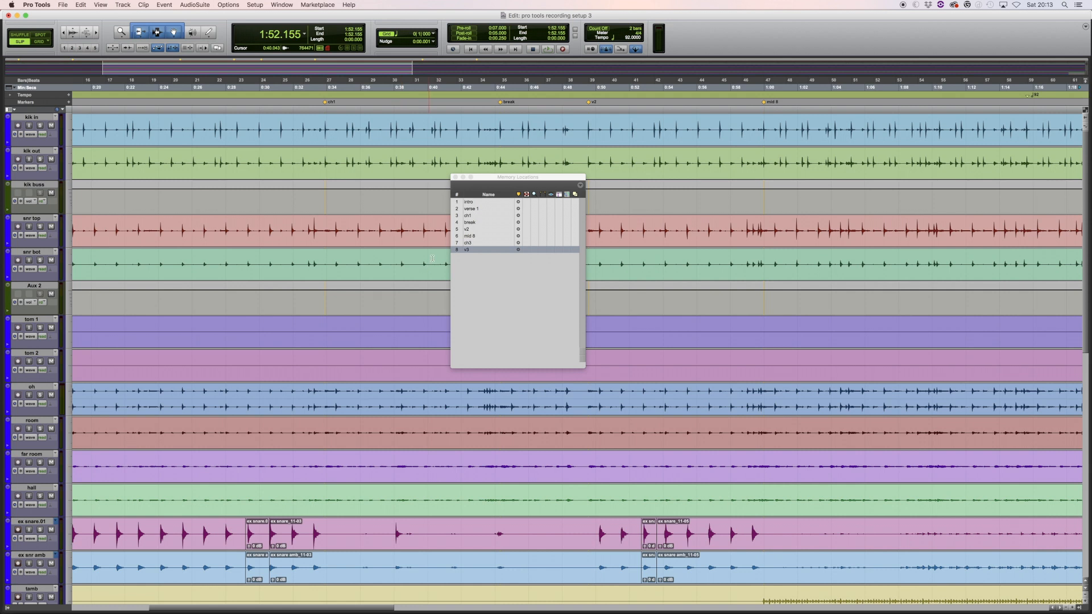
Step: Audition the song by recalling the verse 1, v2, v3, intro, break and mid 8 markers, and stop playback
click(469, 212)
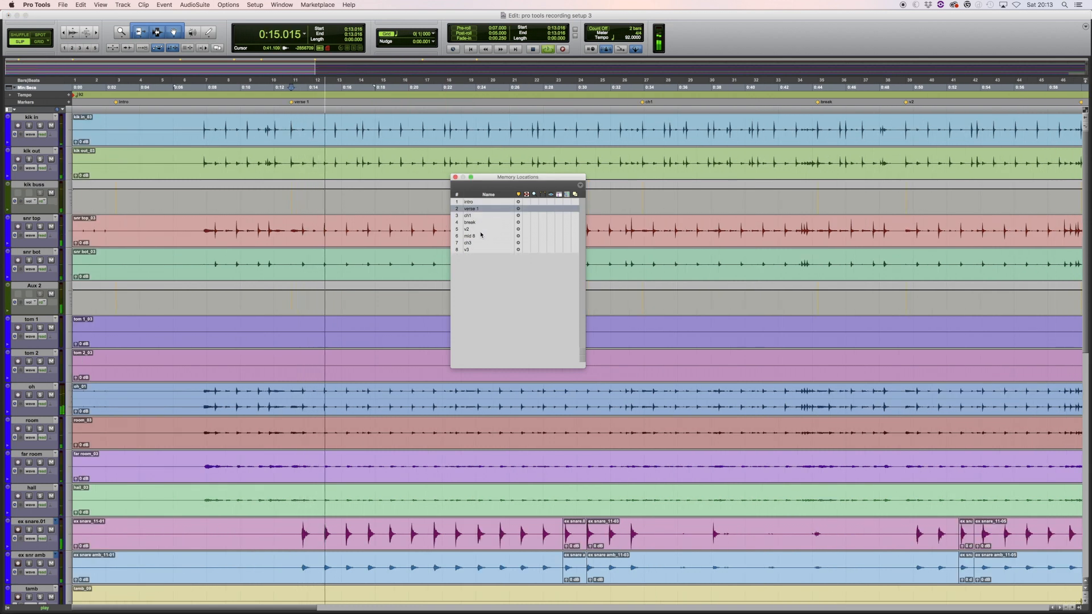
click(480, 229)
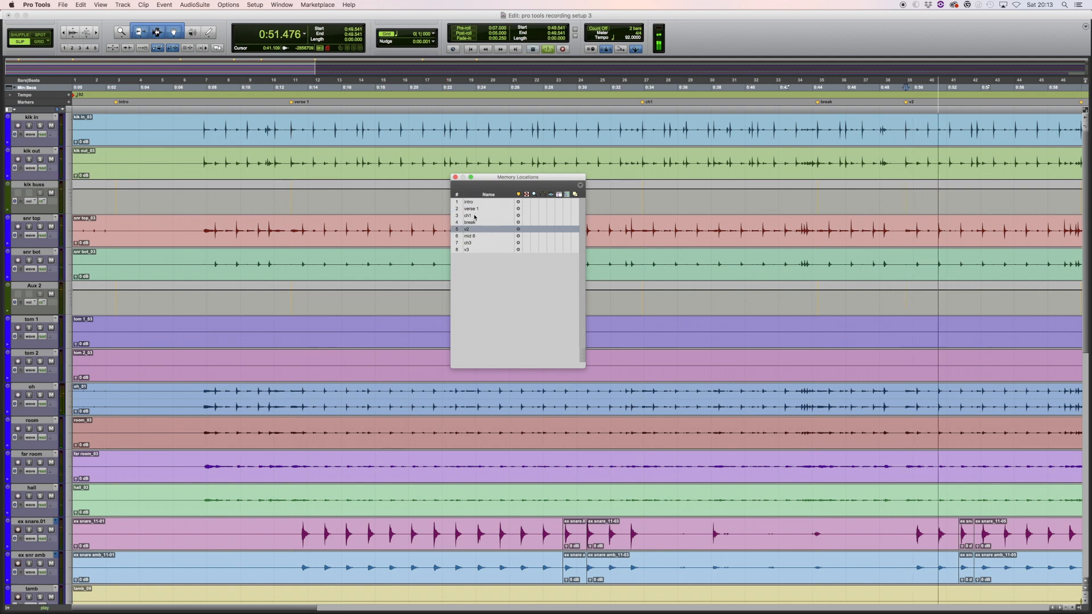
click(474, 251)
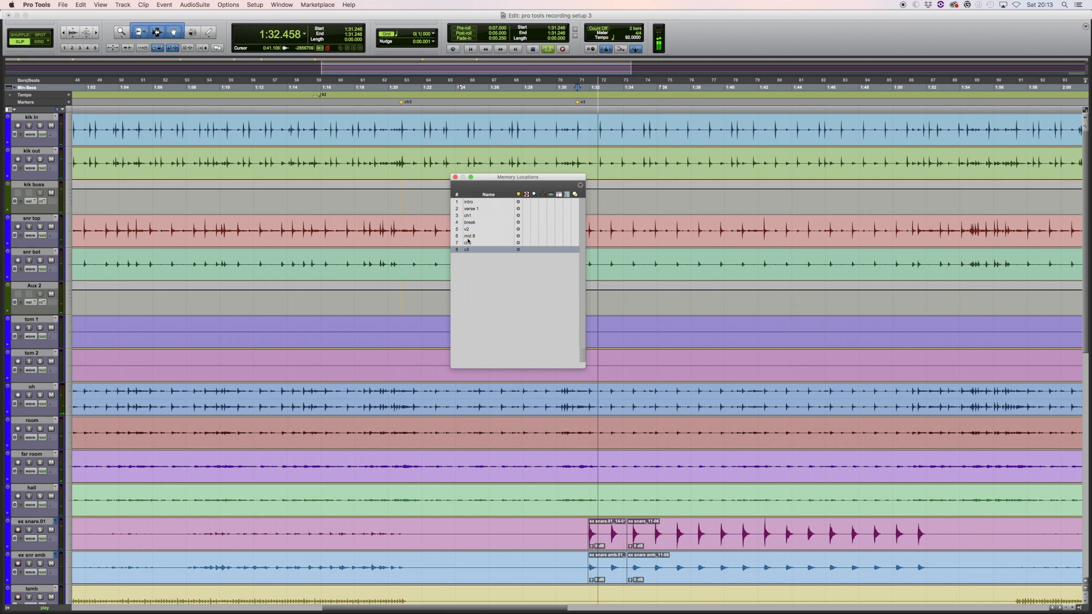
click(472, 203)
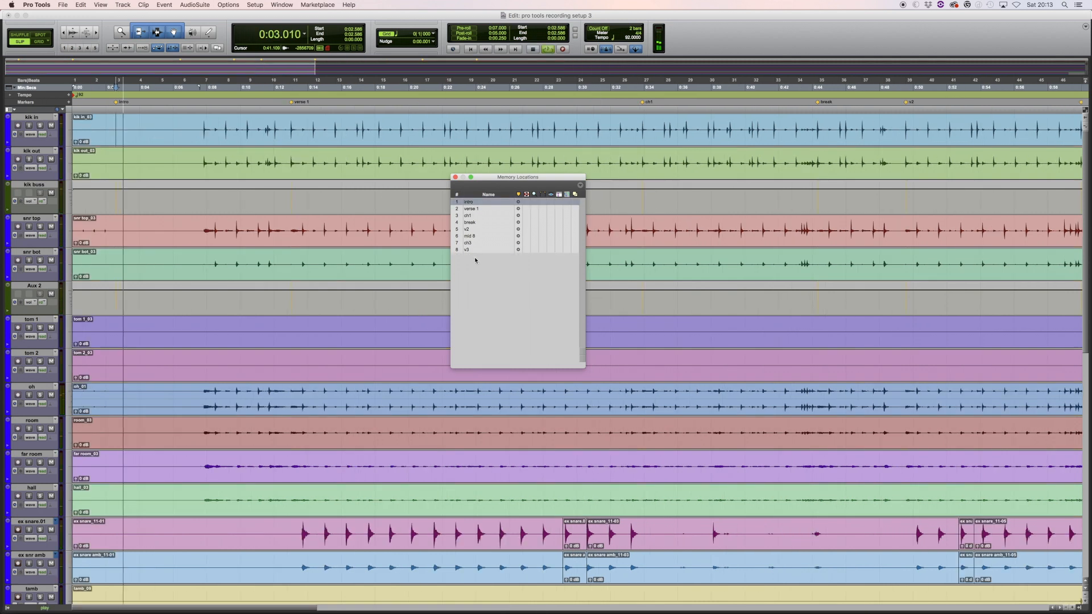
click(473, 223)
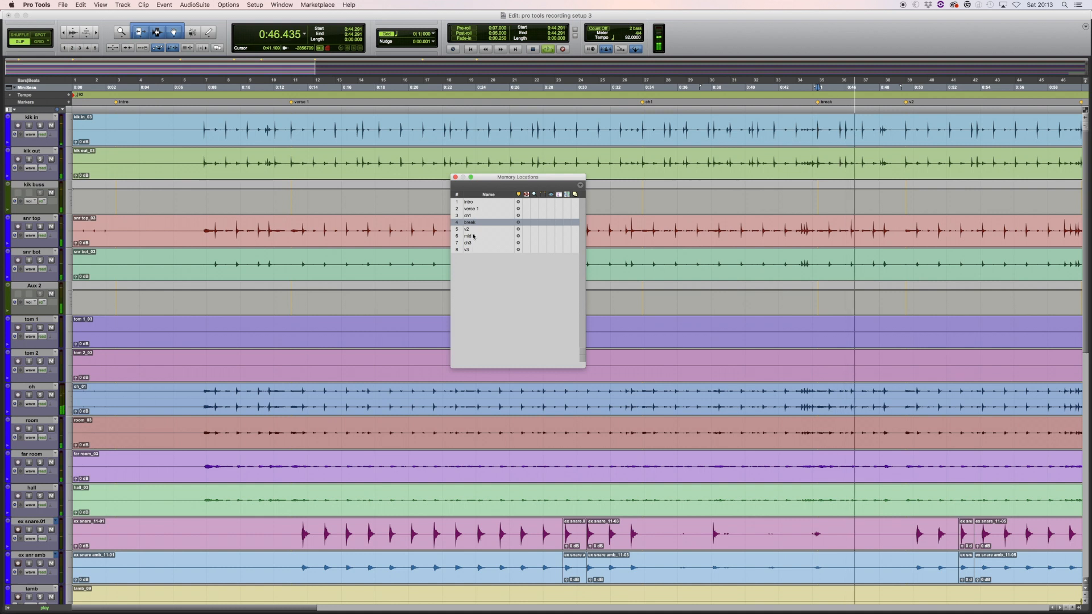
click(473, 237)
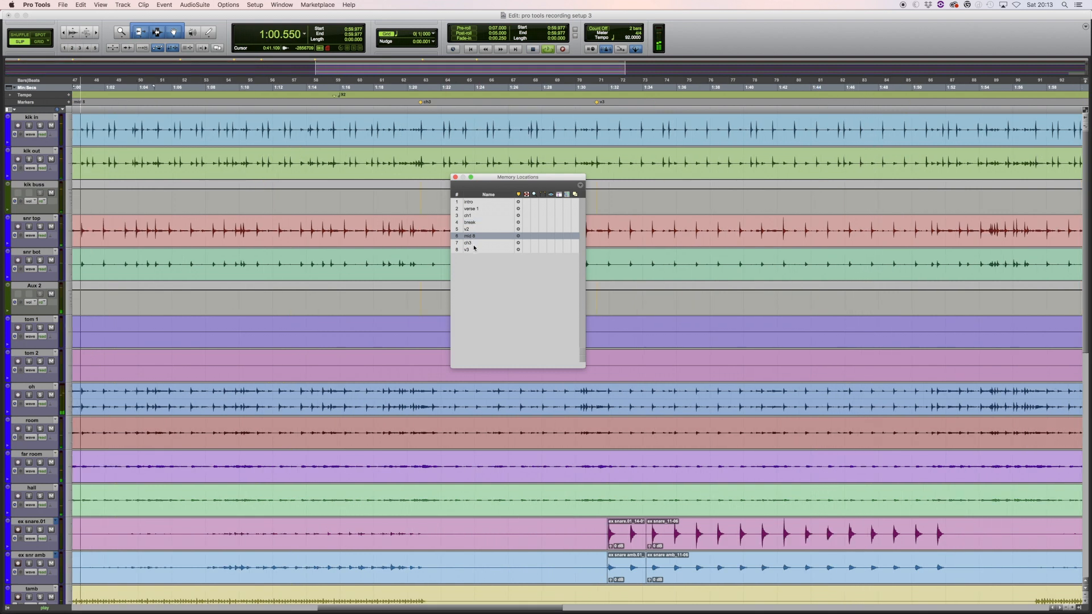
key(space)
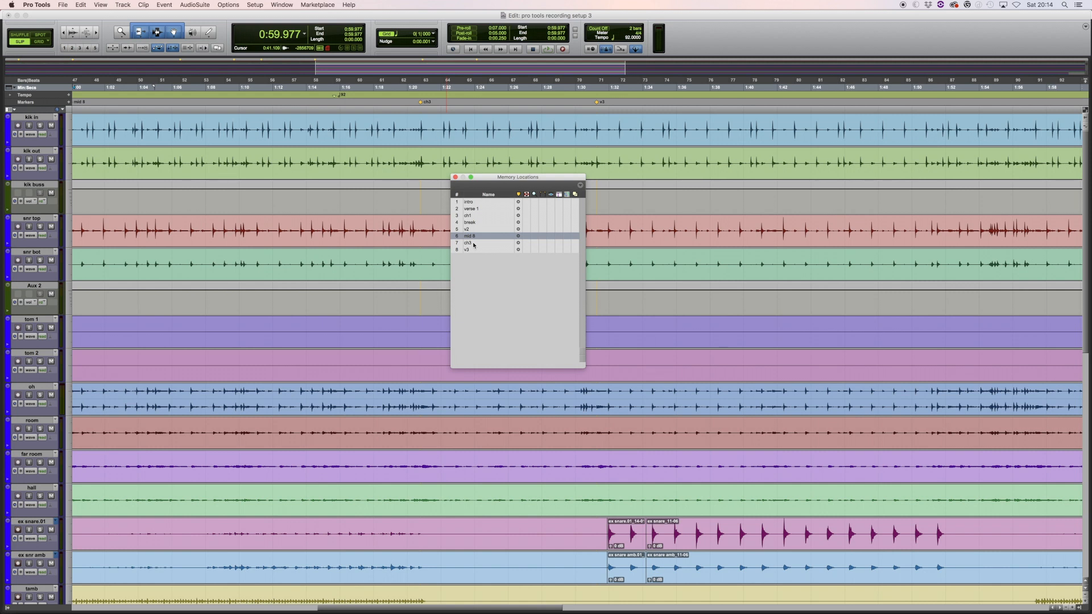
Step: In the Mix window, create a memory location named "all tracks" with time properties set to None and Track Show/Hide enabled
key(super+equal)
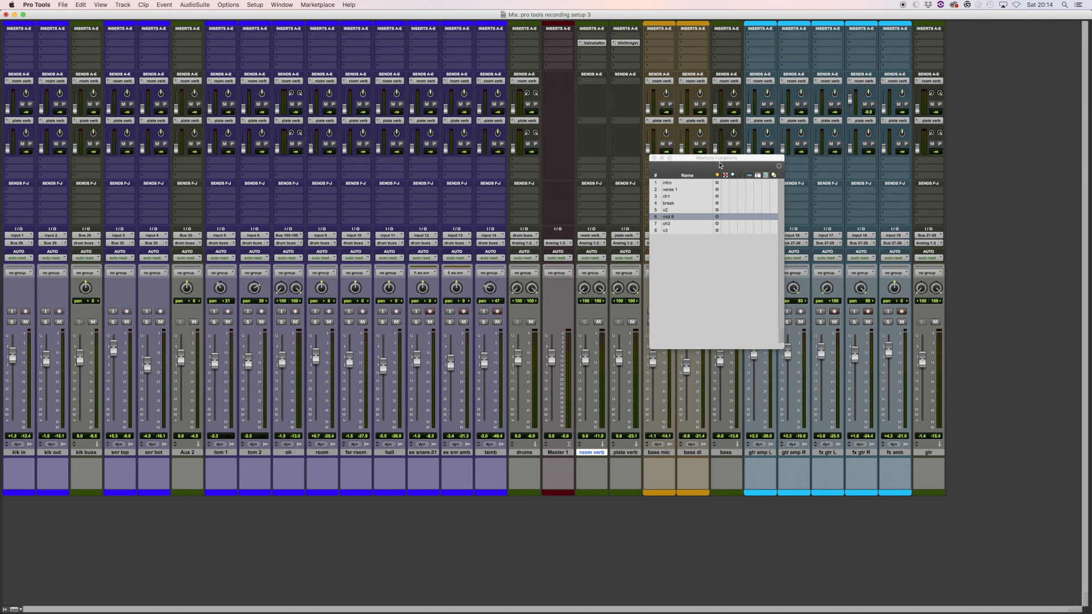
key(KP_Enter)
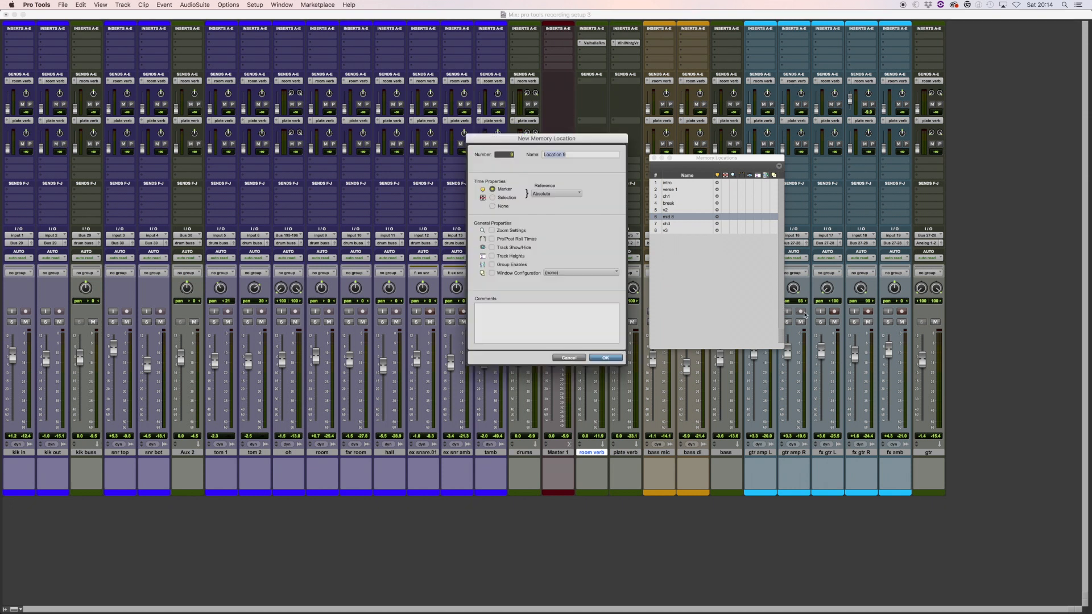
text(all tracks)
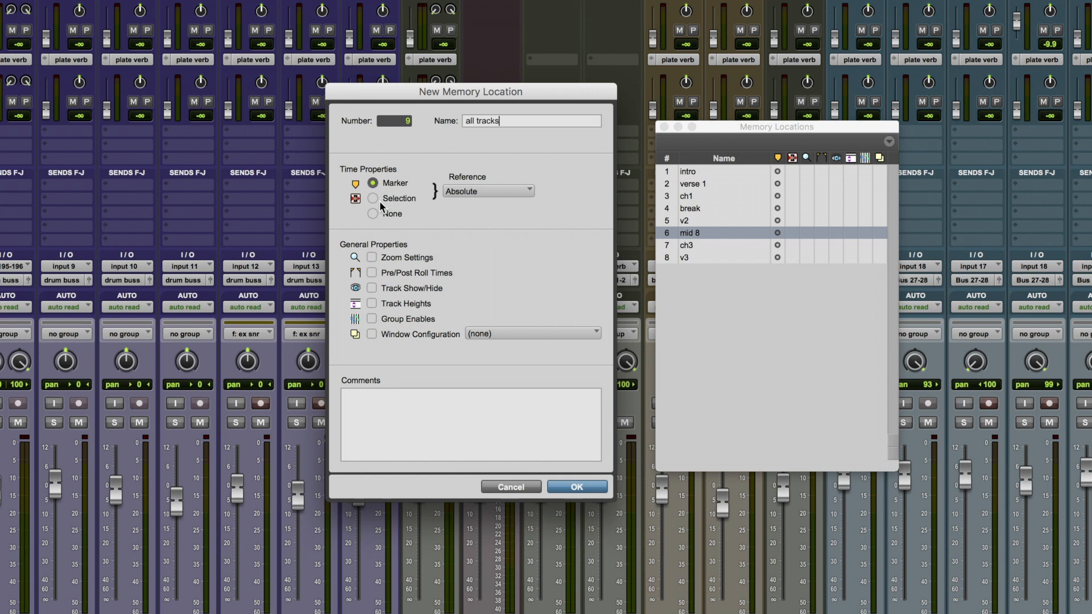
click(373, 214)
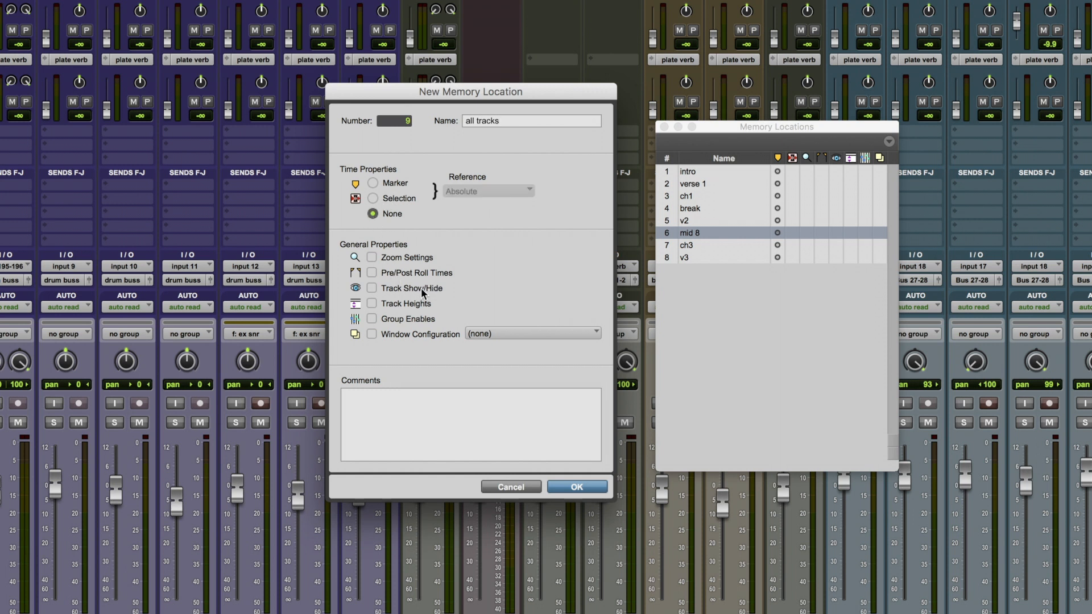
click(372, 288)
click(568, 488)
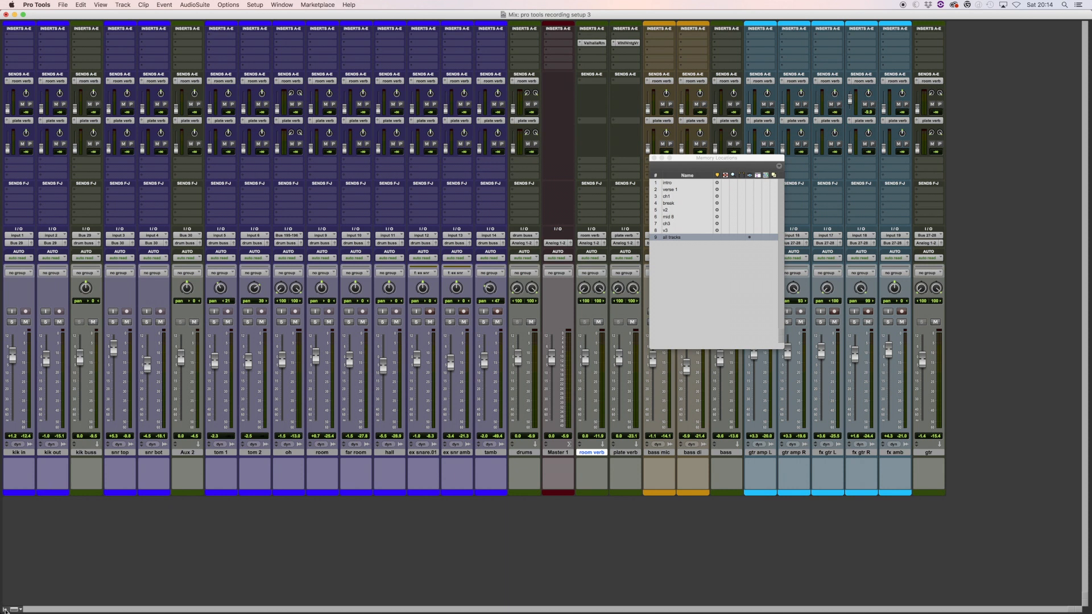
Step: Show only the aux tracks in the mixer using the track list, and hide the list again
click(5, 610)
click(75, 26)
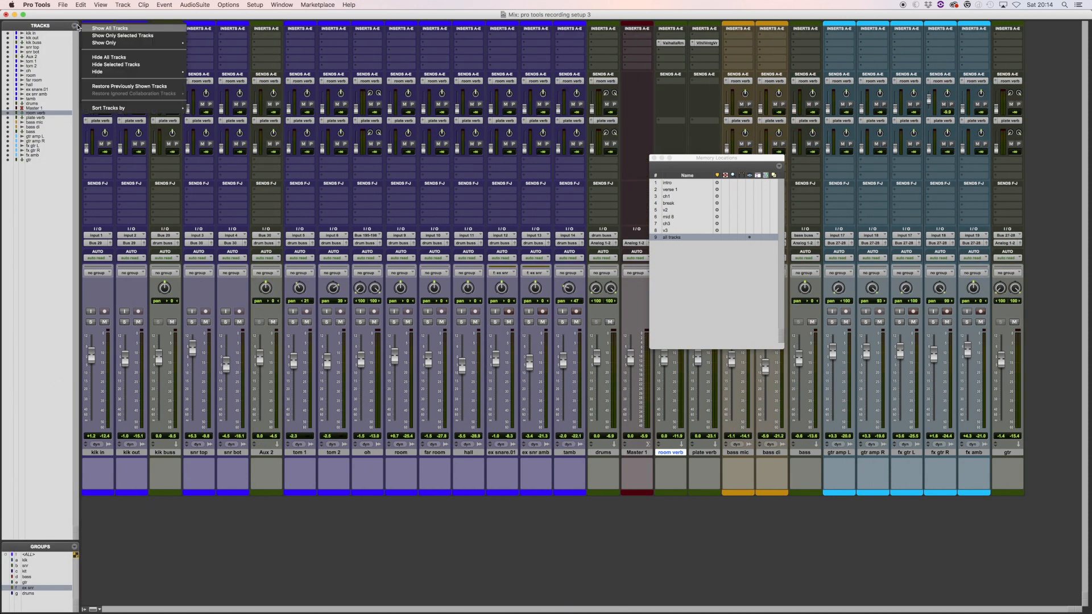
mouse_move(114, 45)
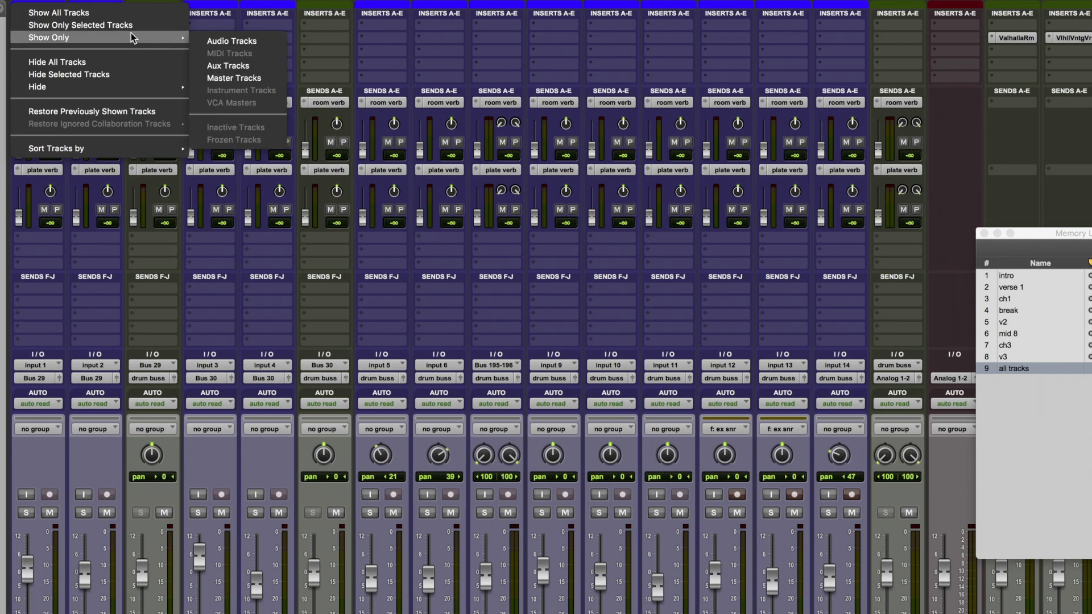
click(215, 66)
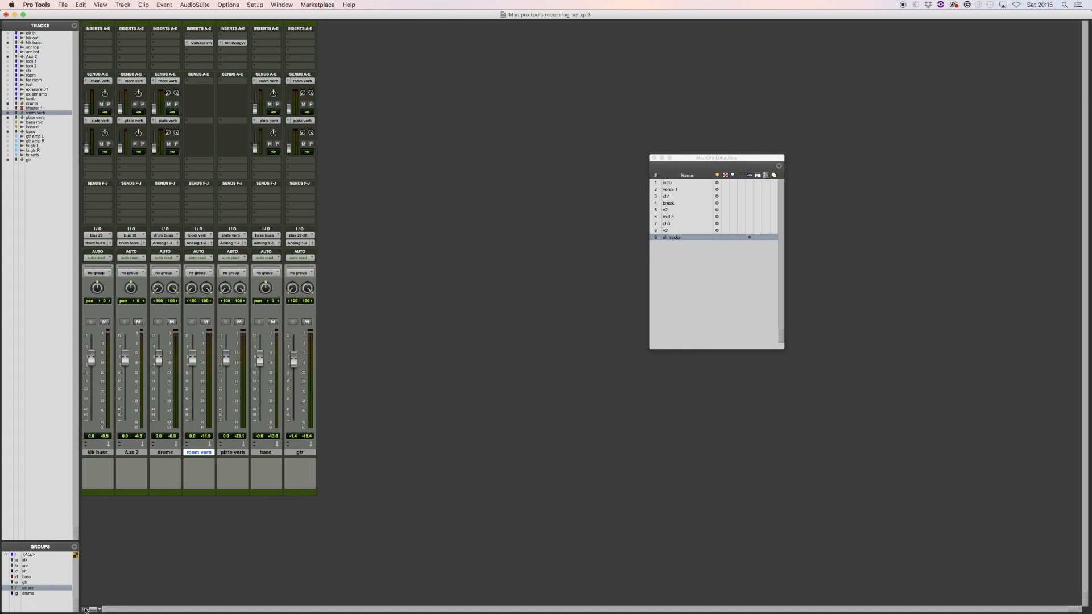
click(85, 610)
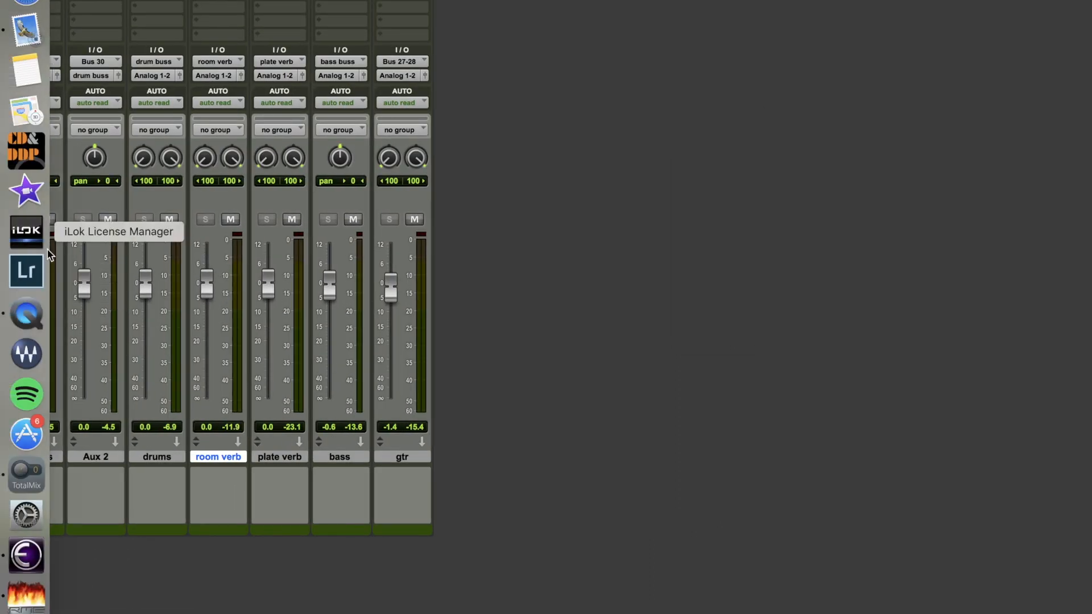
Step: Rename the Aux 2 track as "snr buss"
double_click(94, 458)
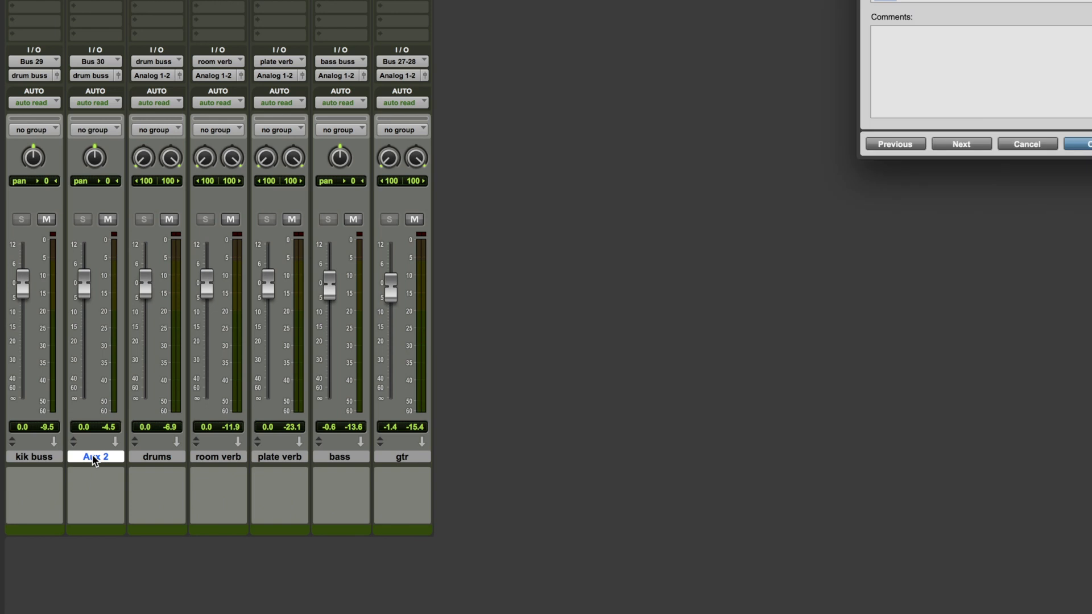
text(s)
key(Return)
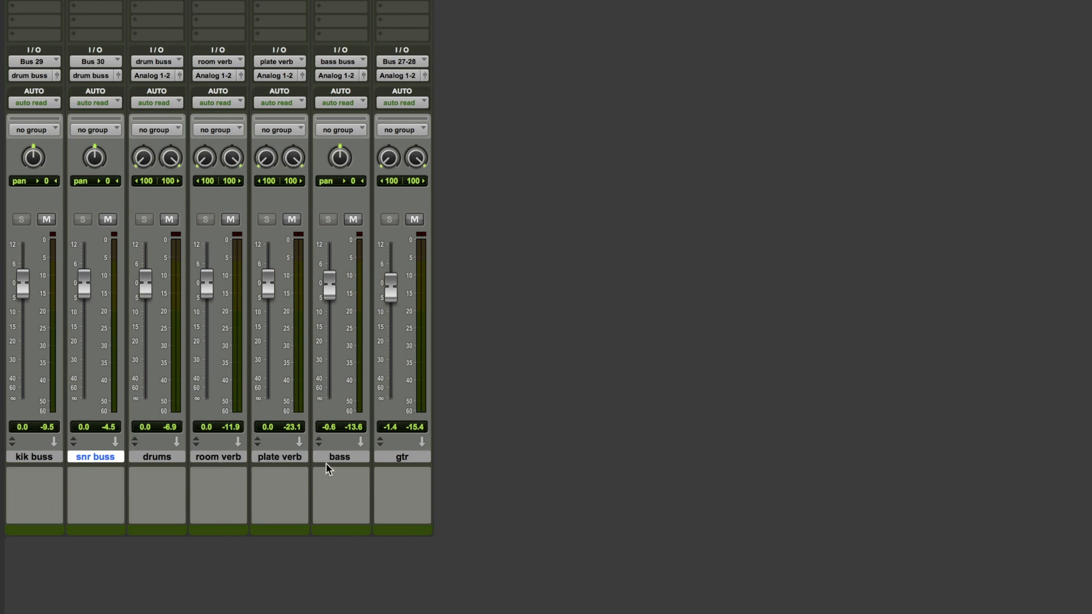
Step: During playback, raise the kik buss fader to +4.0 dB, snr buss to +1.1 dB and bass to about +0.2 dB
key(space)
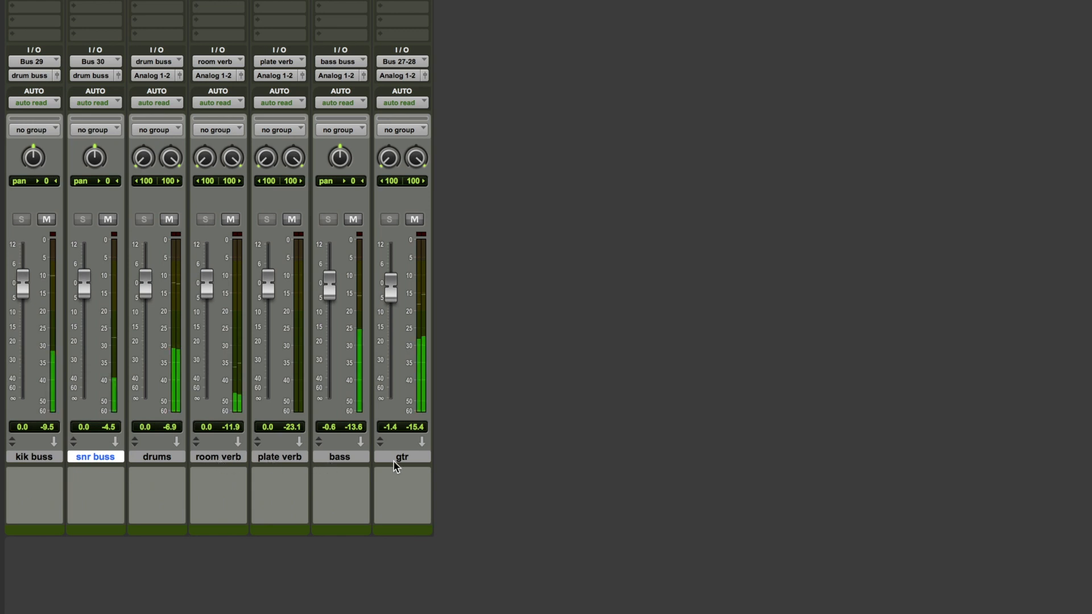
drag(27, 285, 82, 286)
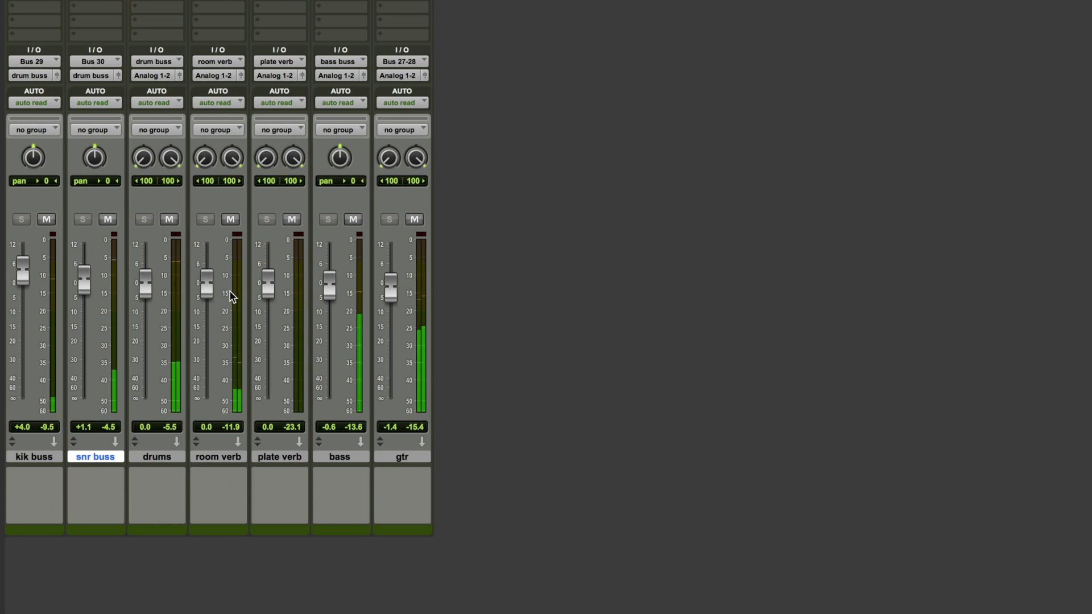
click(331, 266)
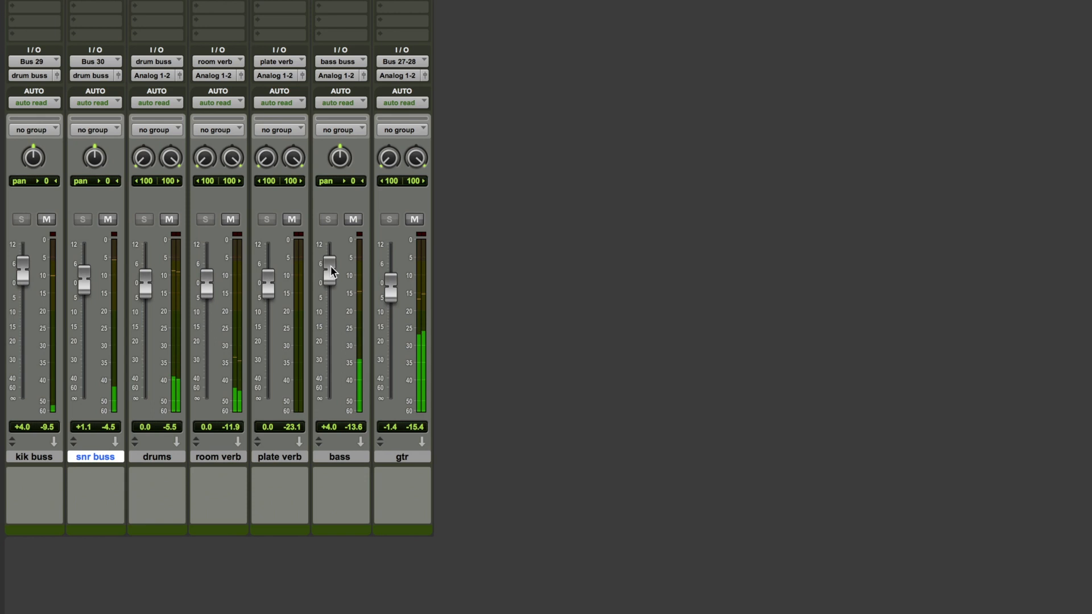
drag(333, 284, 332, 301)
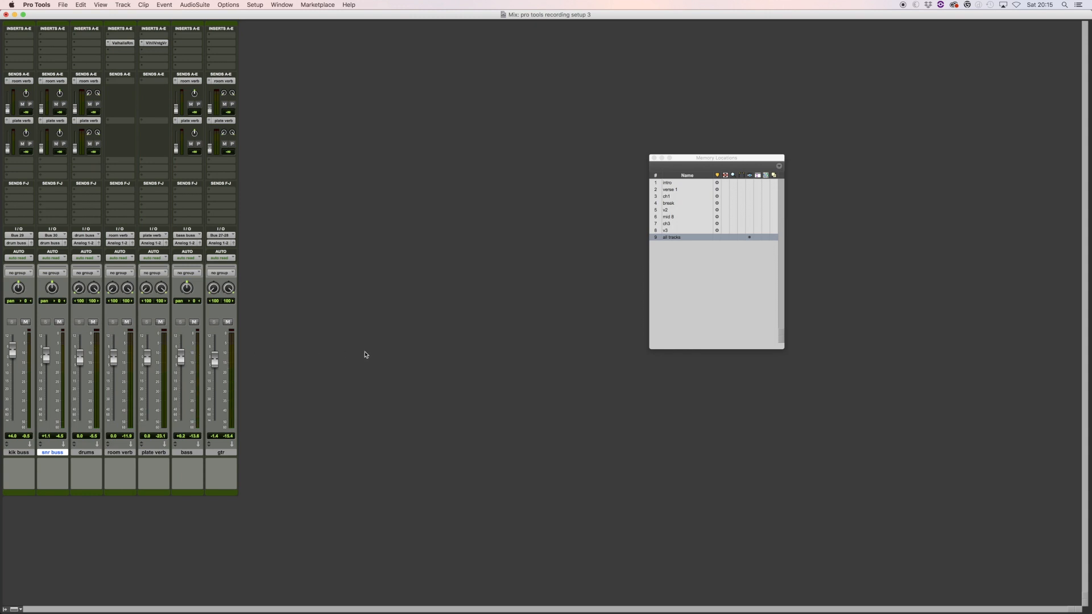
Step: Store the aux view as a memory location named "aux only" with time properties None and Track Show/Hide, and recall "all tracks"
key(KP_Enter)
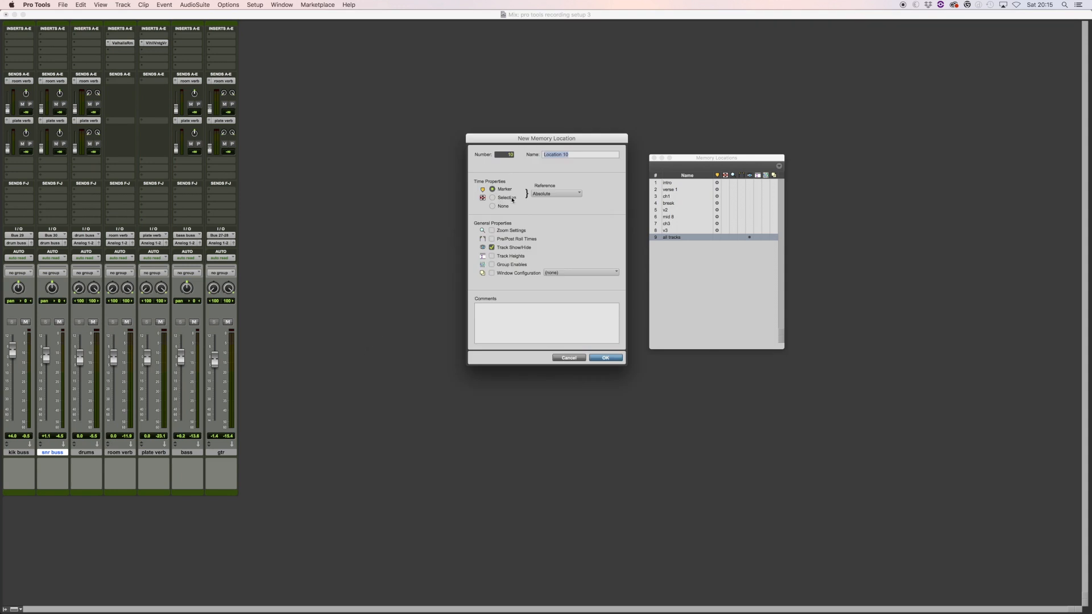
click(492, 206)
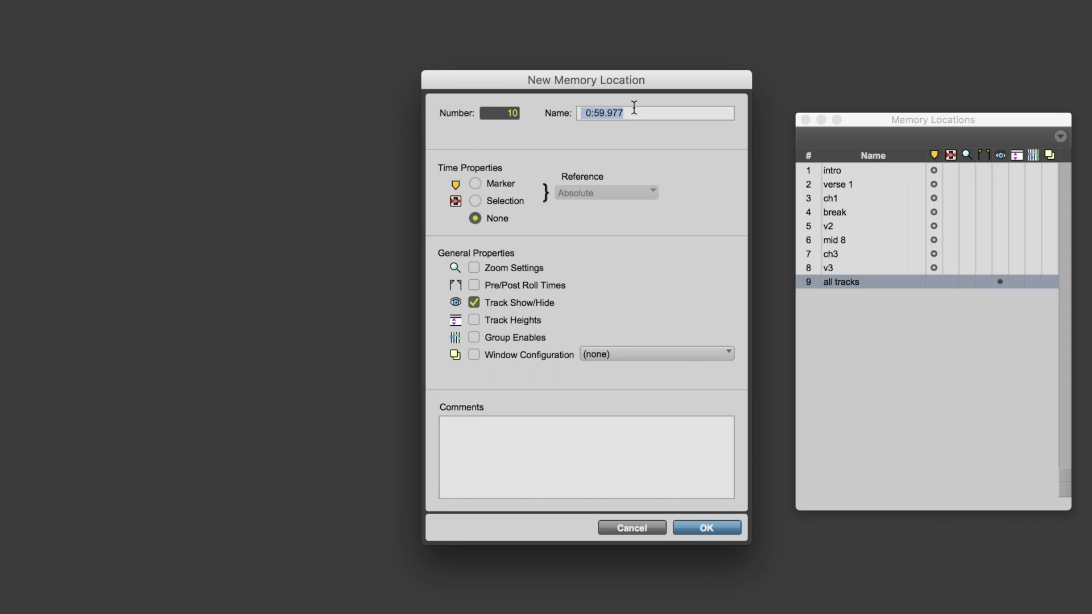
text(aux only)
key(Return)
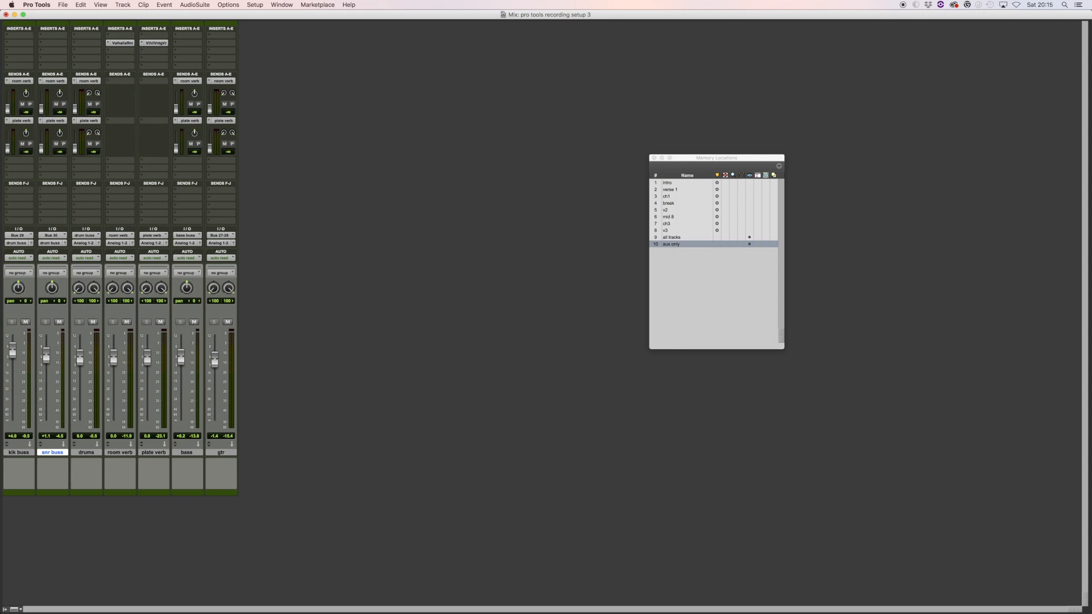
click(671, 238)
click(672, 237)
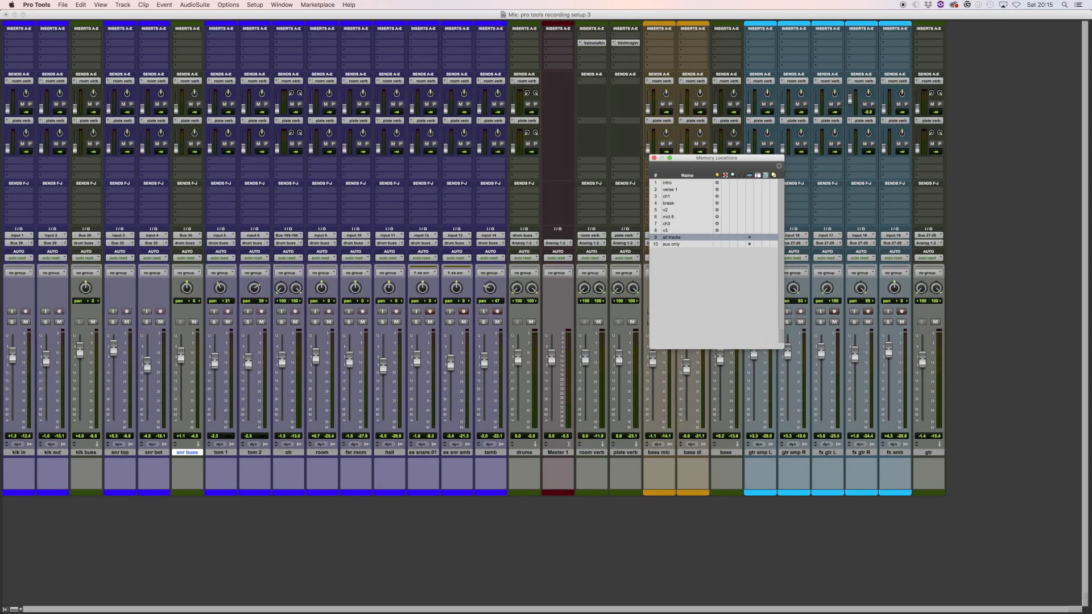
Step: Recall the "aux only" memory location and hide the room verb and plate verb tracks
click(671, 244)
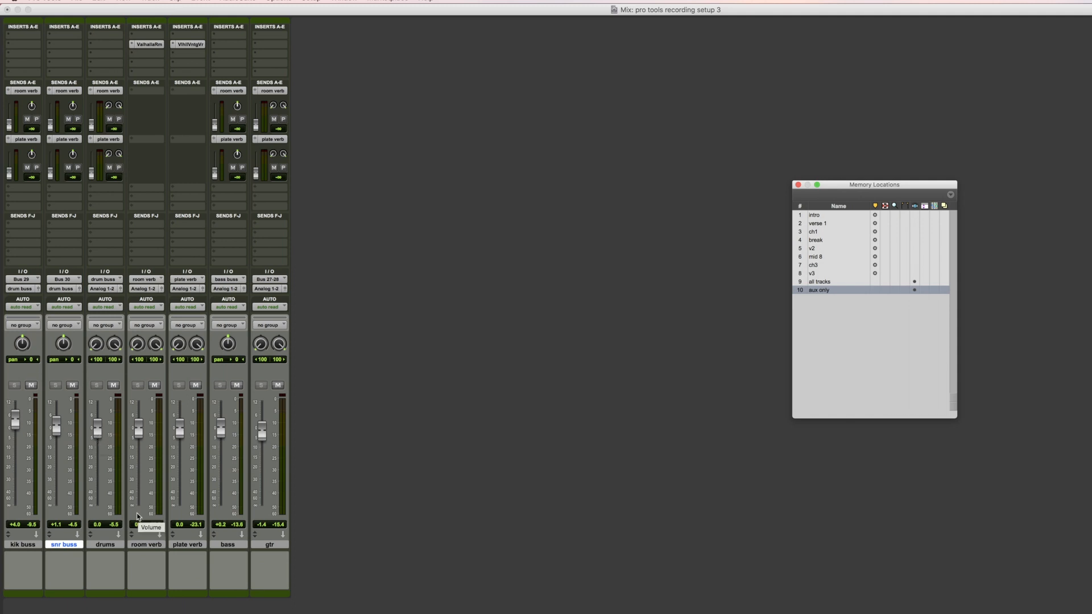
click(141, 545)
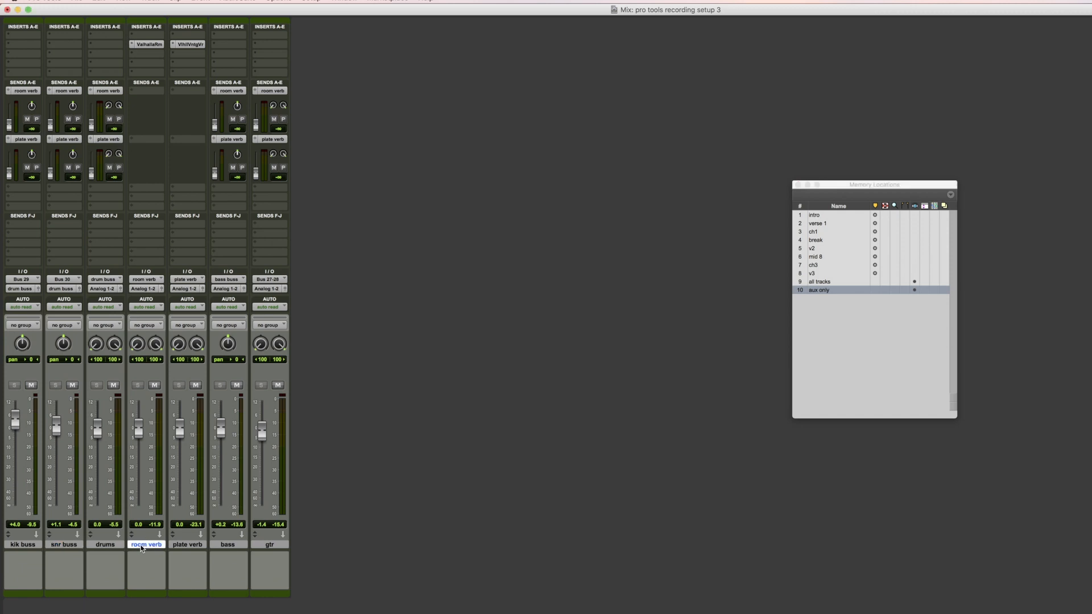
right_click(183, 545)
click(209, 548)
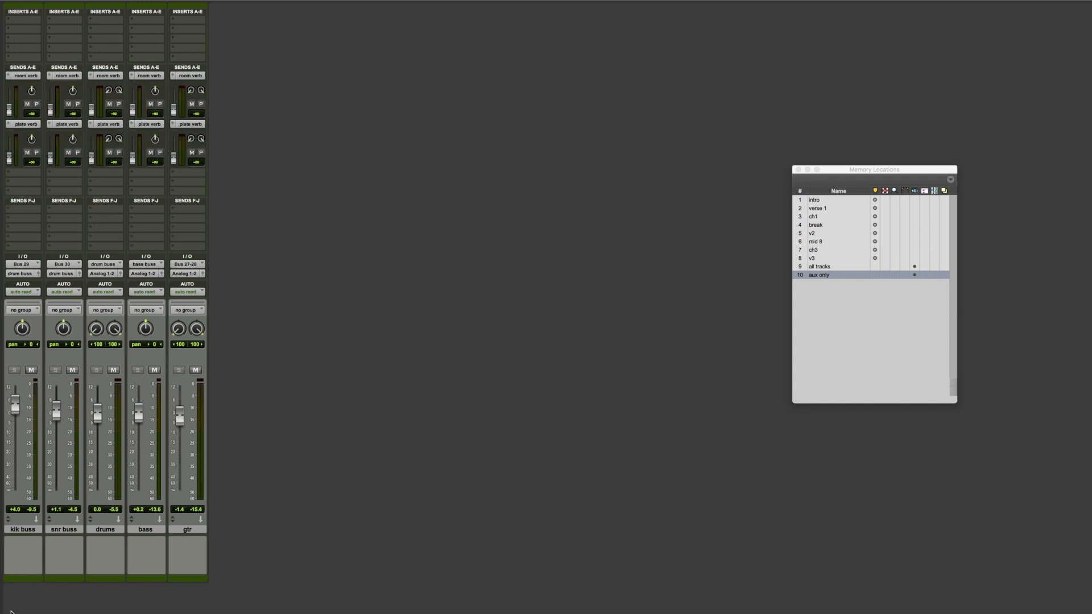
Step: Show the Master 1 track in the mixer using the track list
click(5, 608)
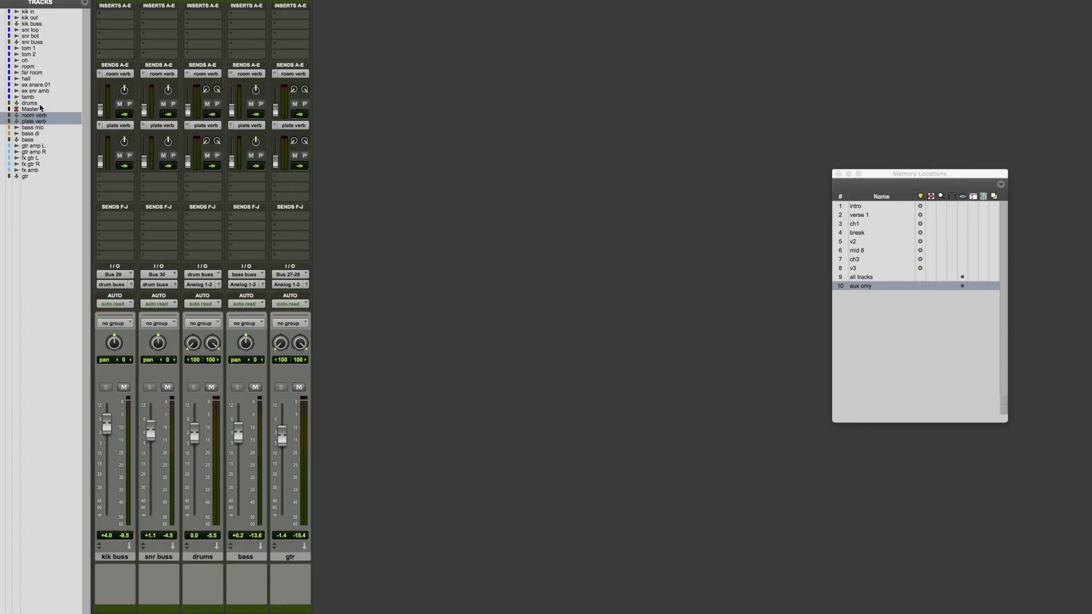
right_click(40, 106)
click(63, 116)
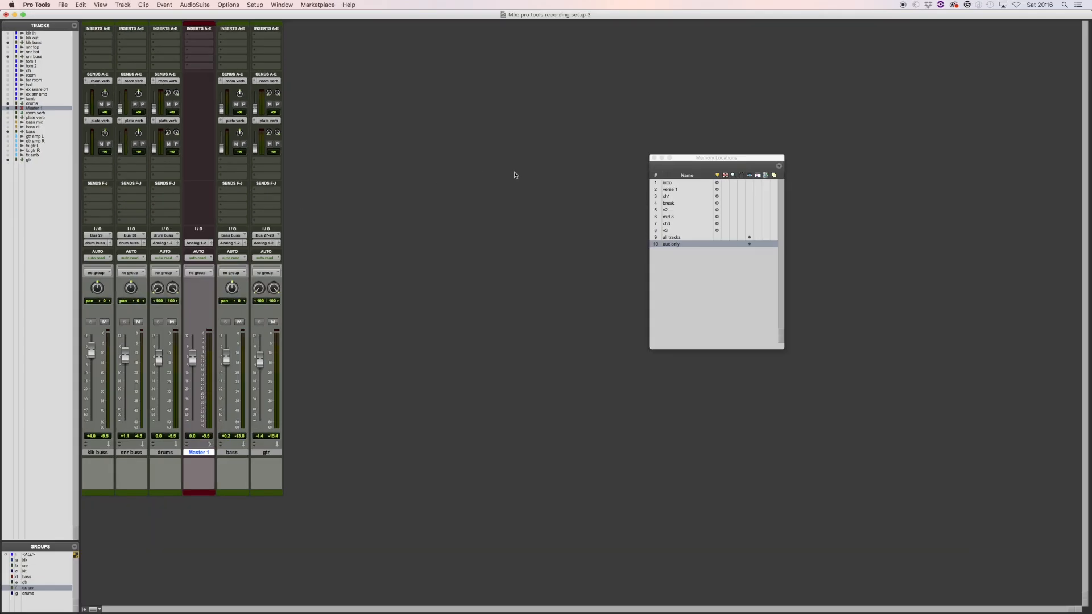
Step: Edit the "aux only" memory location to store the current track visibility with Track Show/Hide, and hide the track list
click(780, 166)
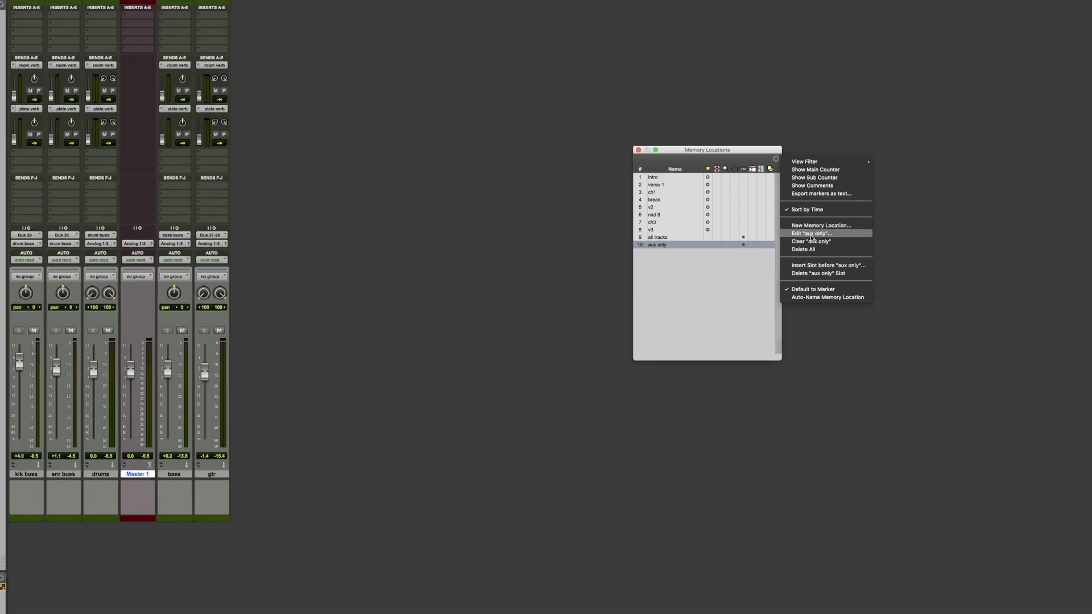
click(812, 234)
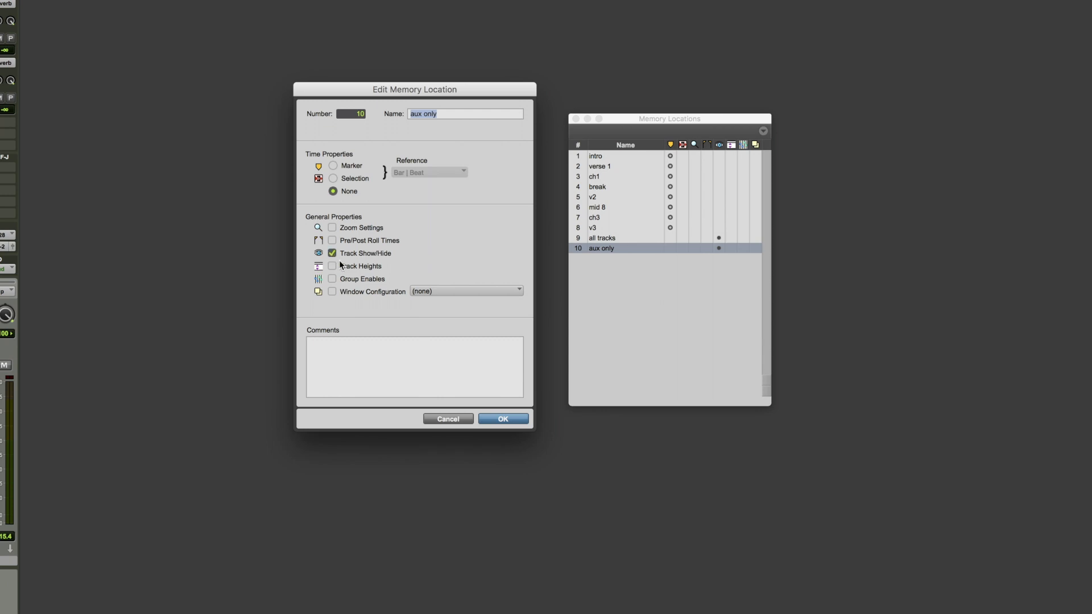
click(503, 419)
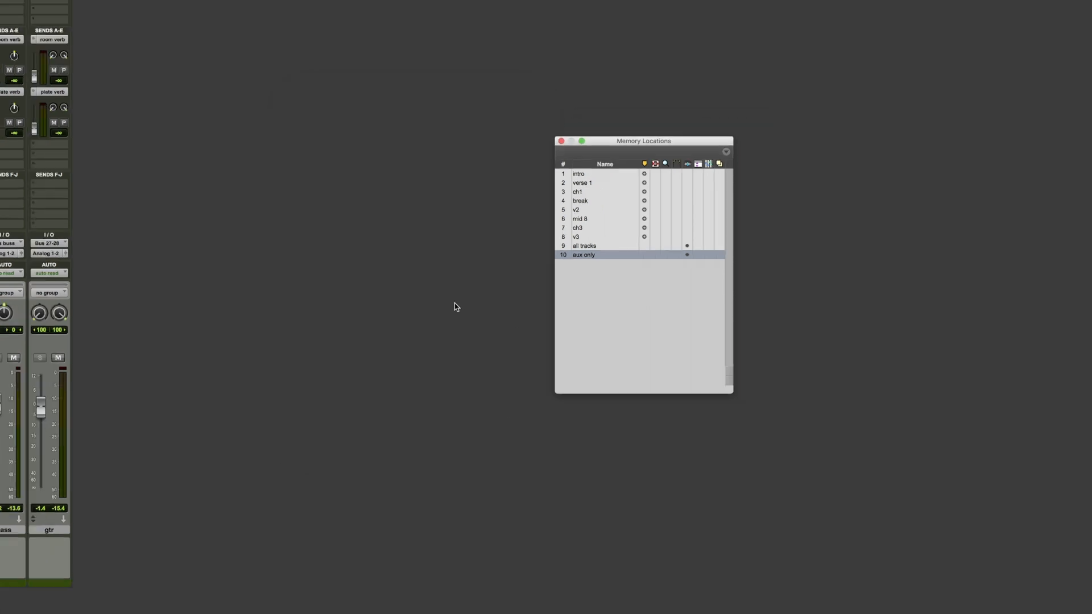
click(84, 609)
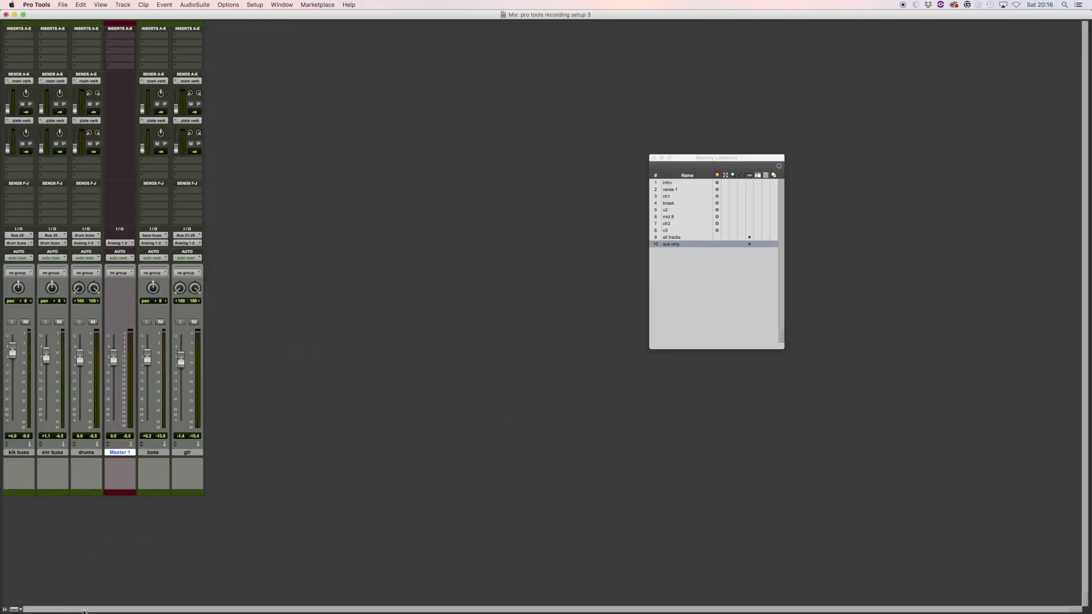
Step: Check the stored views by switching between "all tracks" and "aux only", finishing on "all tracks"
click(670, 240)
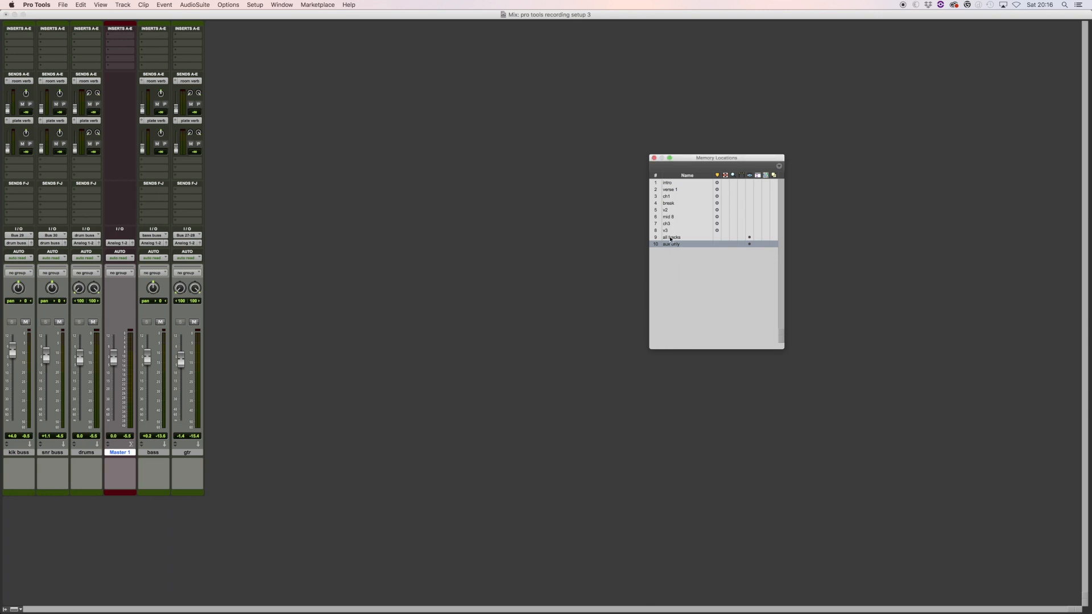
click(671, 238)
click(671, 244)
click(669, 238)
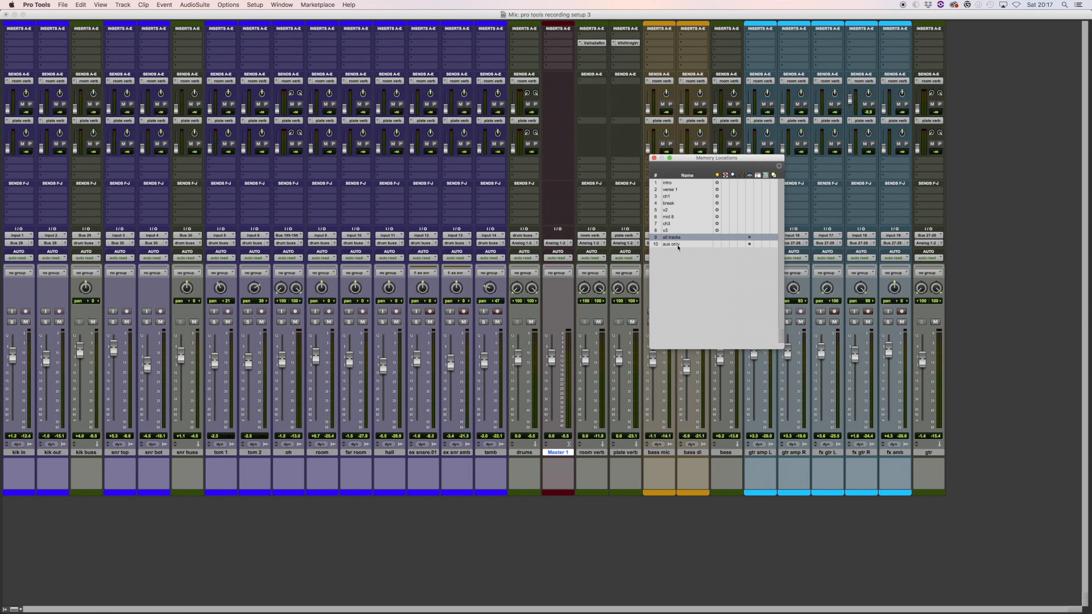
click(678, 245)
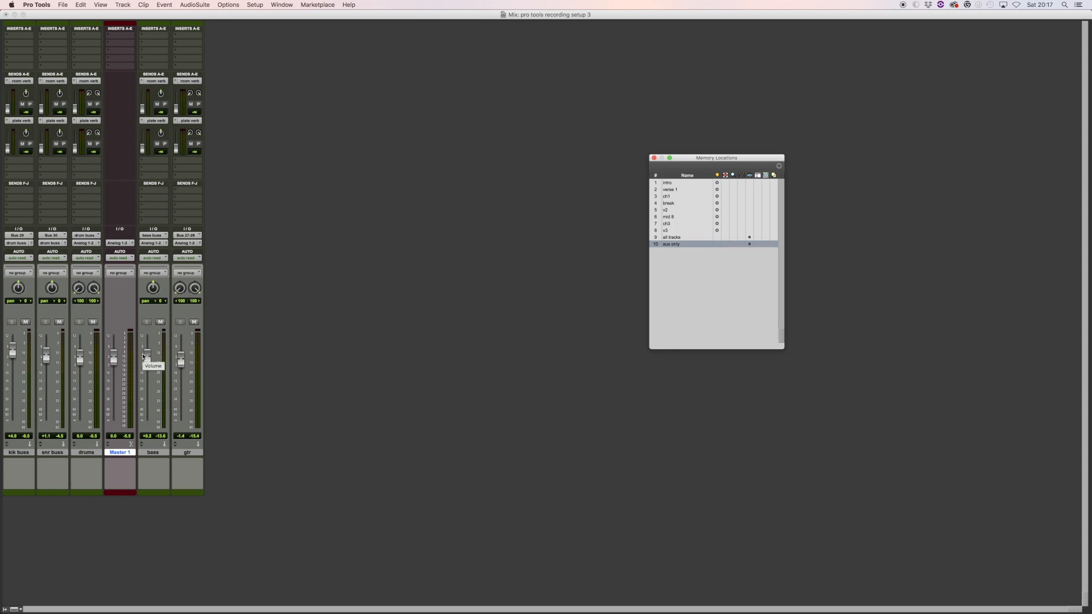
click(688, 237)
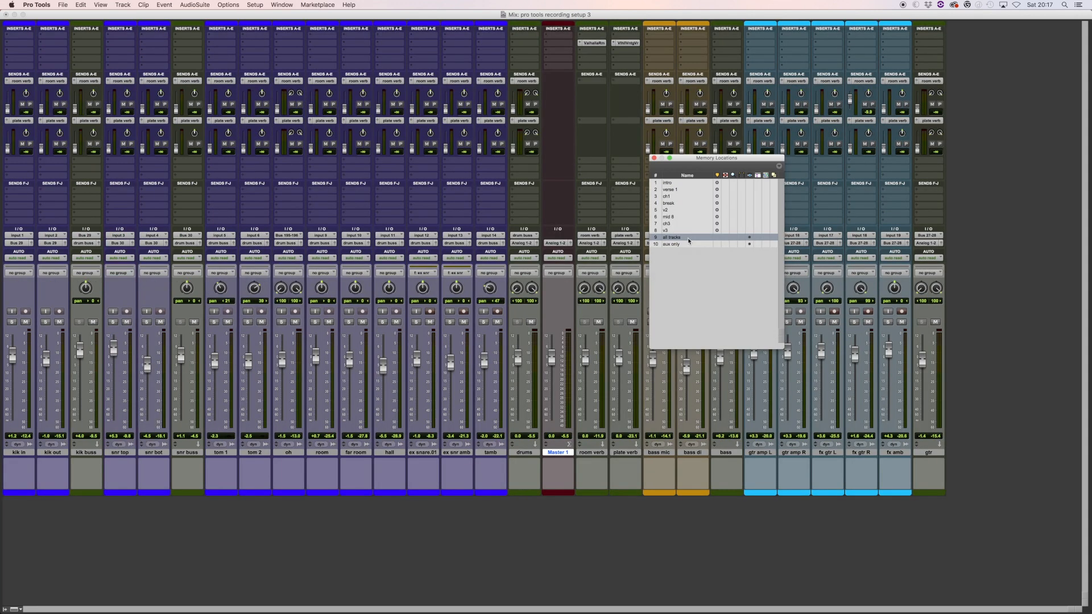